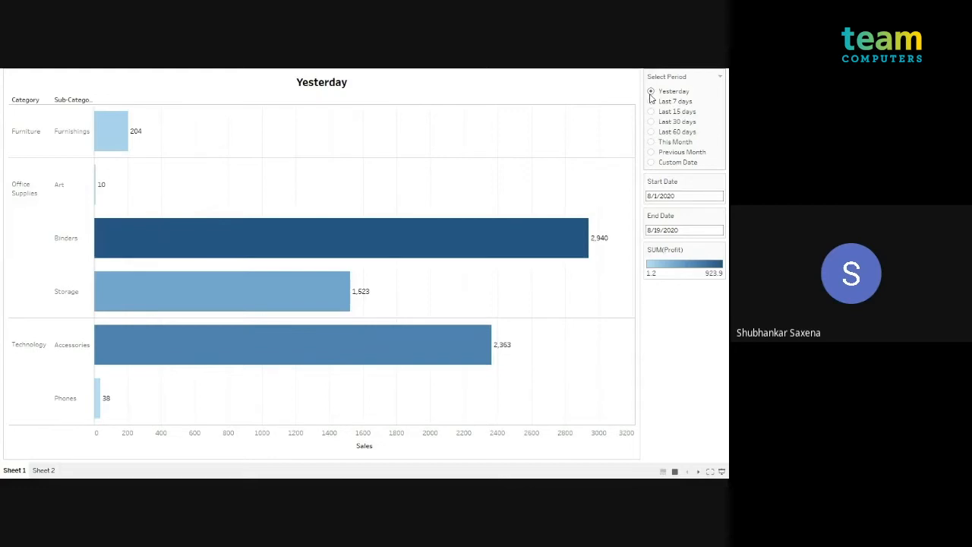
Show the sales chart for Last 7 days, Last 15 days, Last 30 days, This Month and Previous Month in turn.
left_click(651, 101)
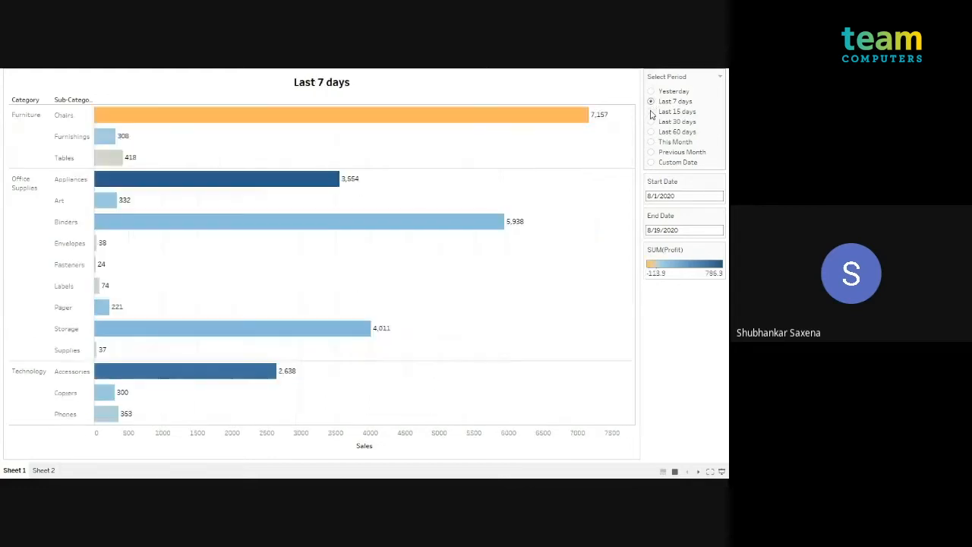
left_click(651, 112)
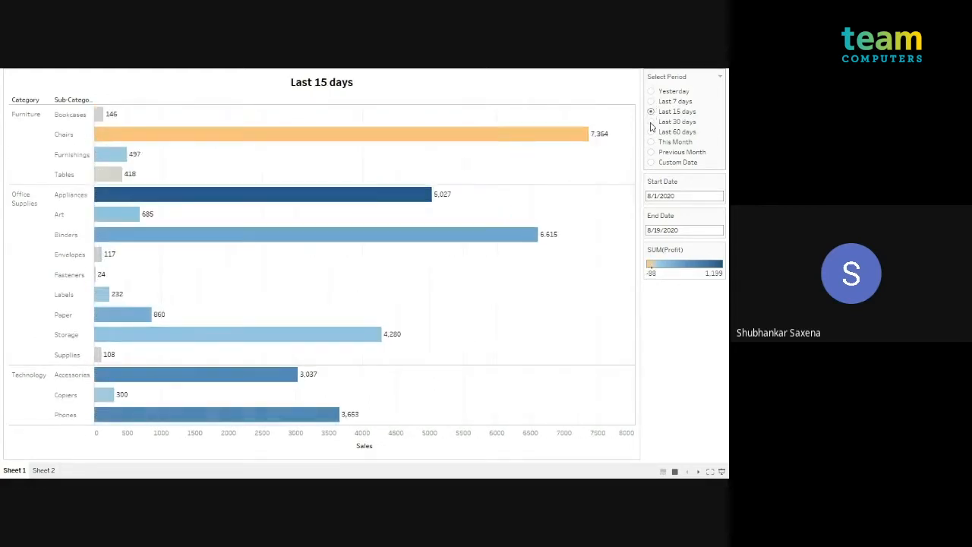
left_click(651, 122)
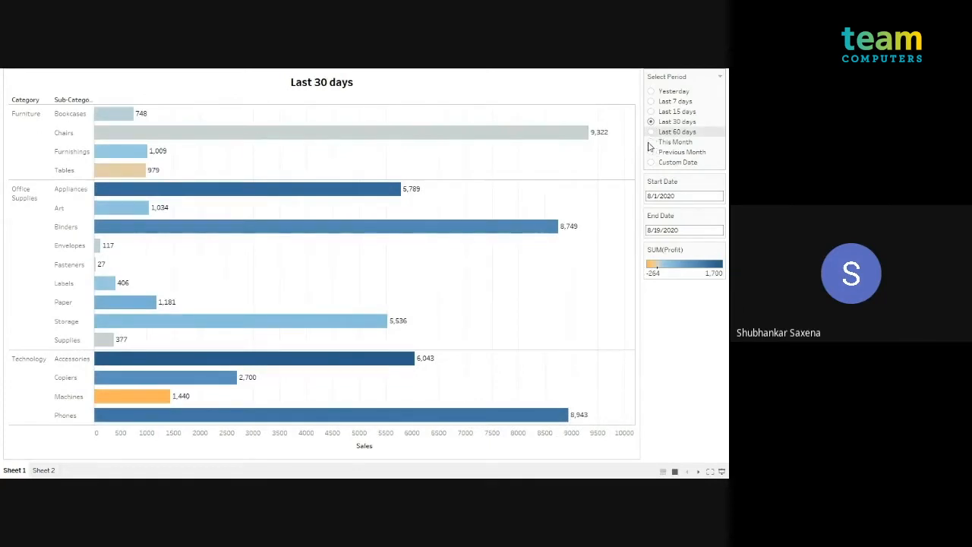
left_click(650, 142)
left_click(650, 153)
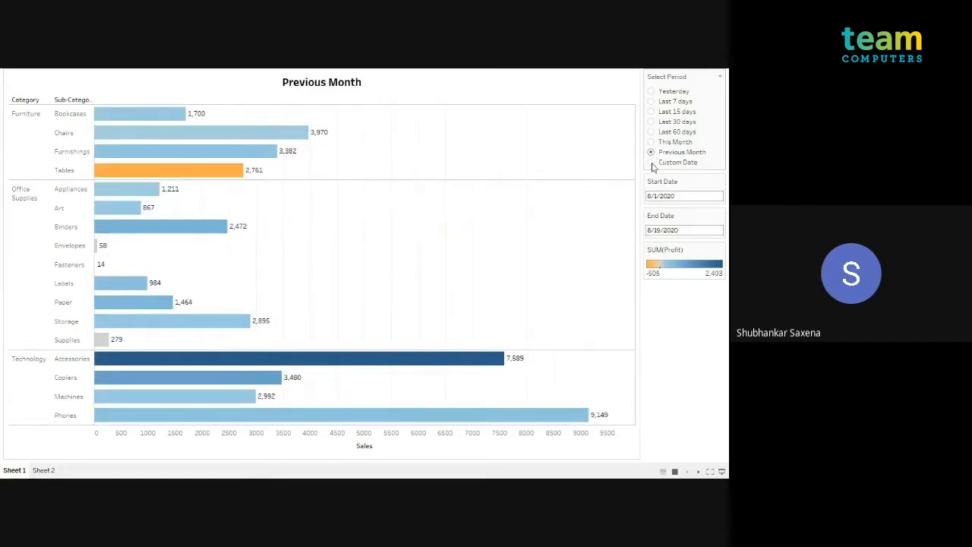
Switch the chart to the Custom Date period and set the start date to 6/2/2020.
left_click(651, 162)
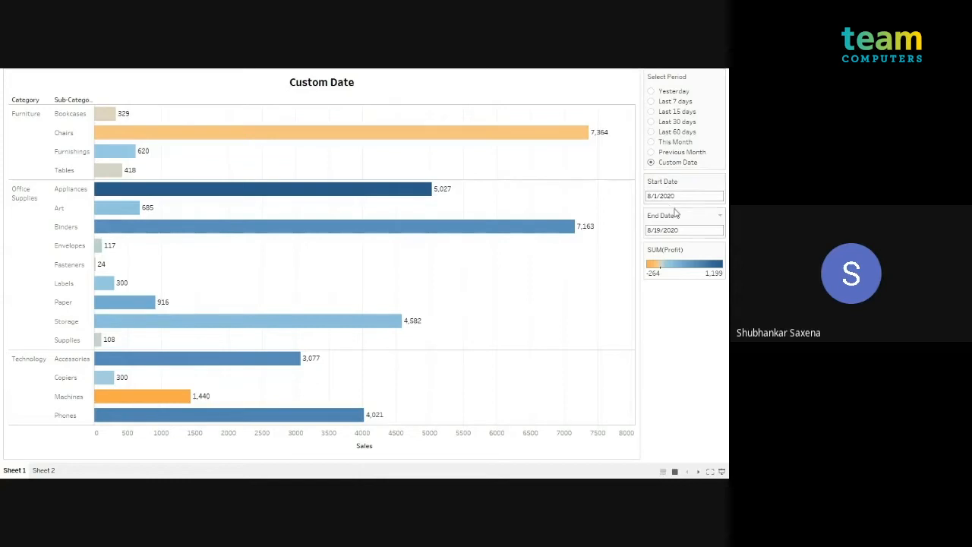
left_click(675, 195)
left_click(614, 208)
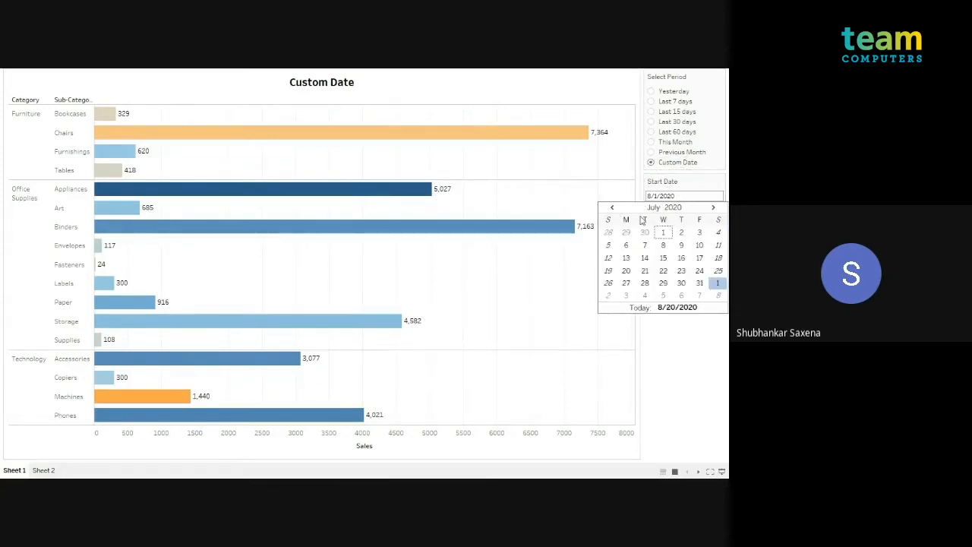
left_click(612, 208)
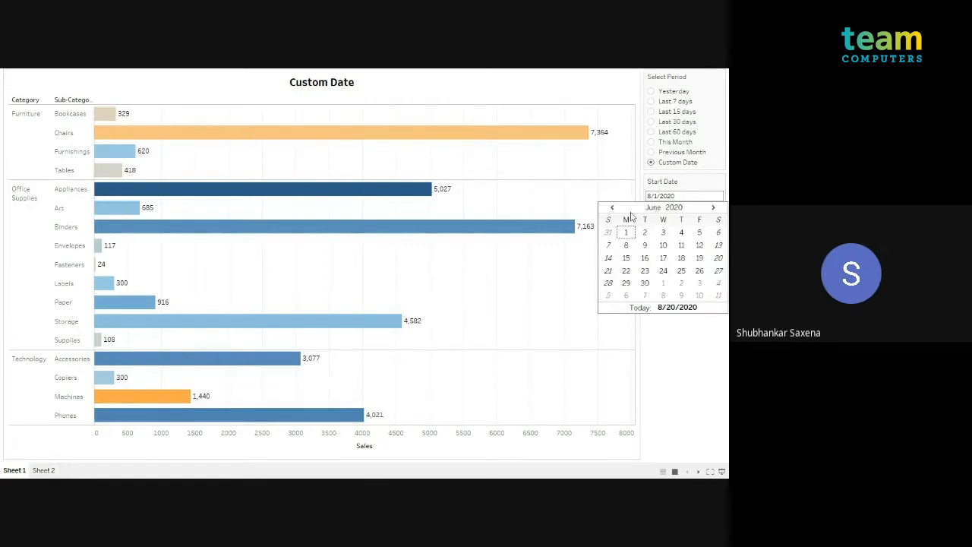
left_click(649, 234)
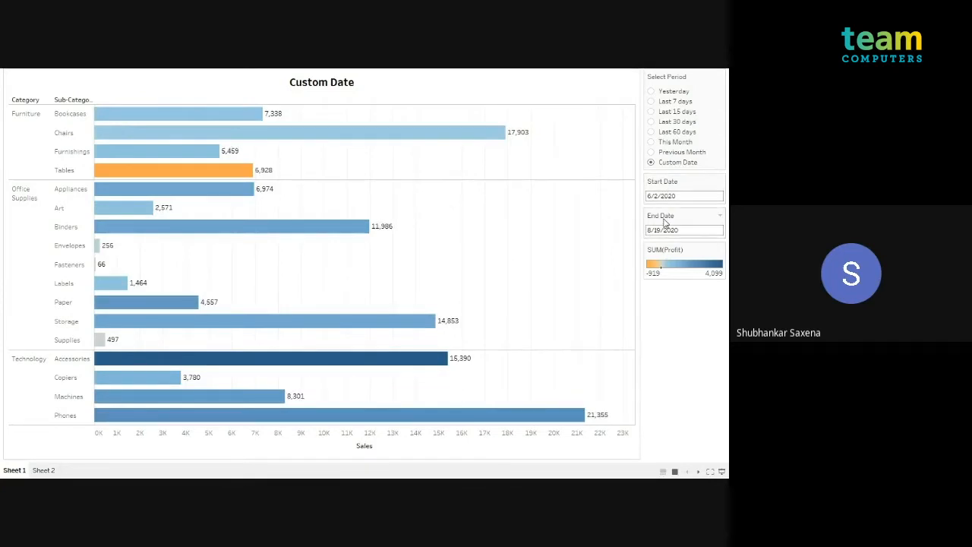
left_click(651, 163)
left_click(666, 196)
left_click(671, 189)
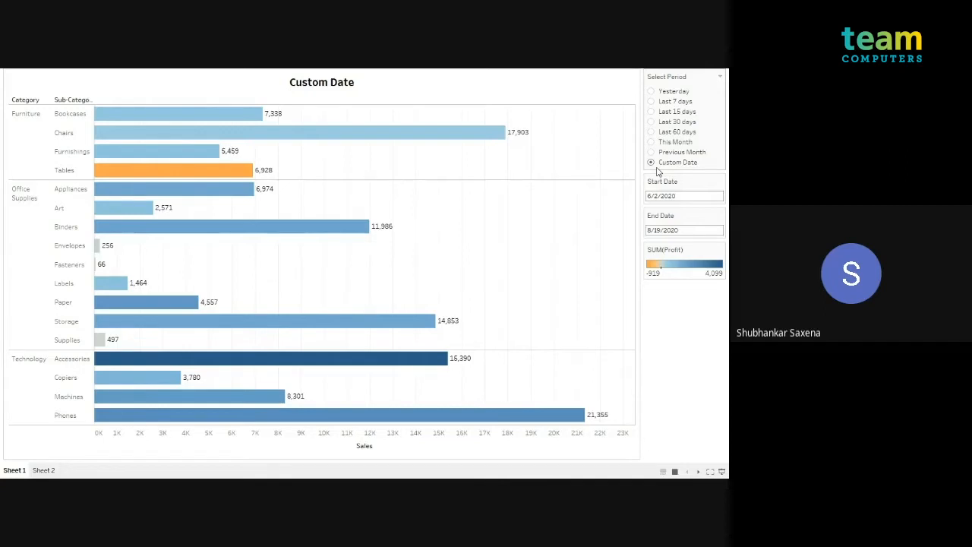
Leave presentation mode and open the Select Period parameter for editing.
key("Escape")
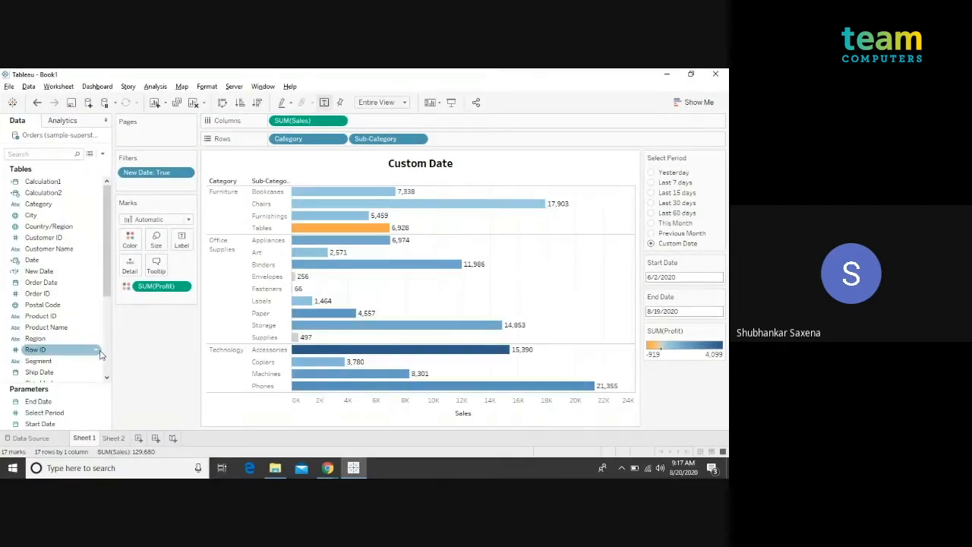
left_click_drag(76, 384, 89, 312)
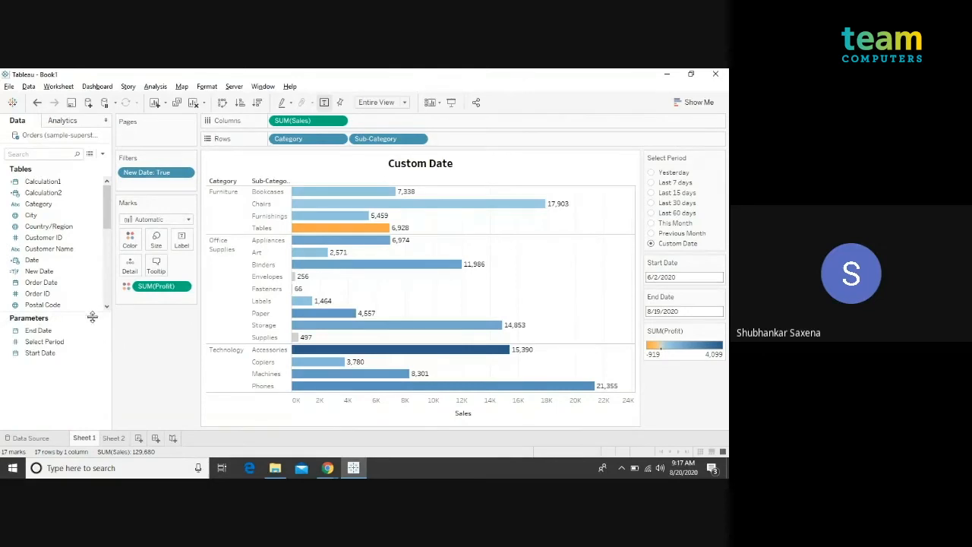
left_click(105, 343)
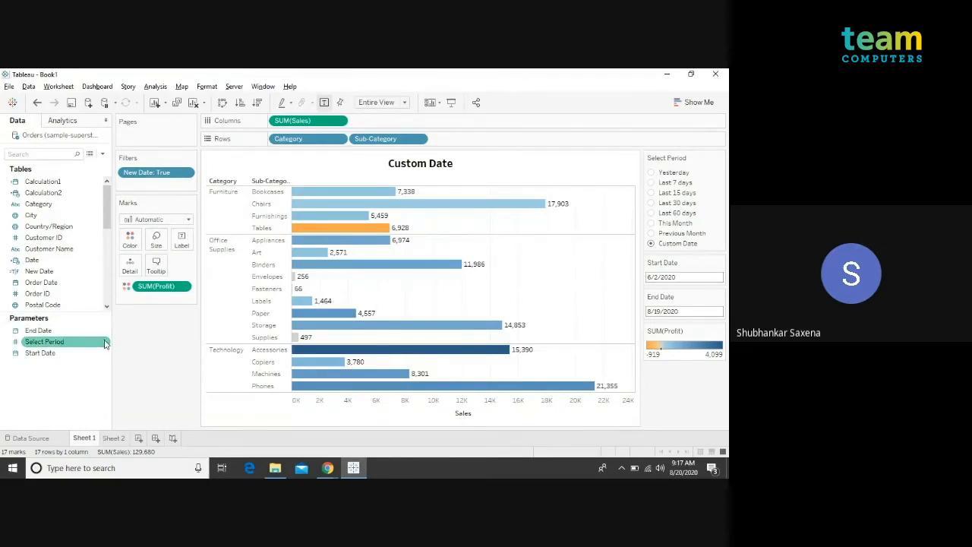
left_click(105, 344)
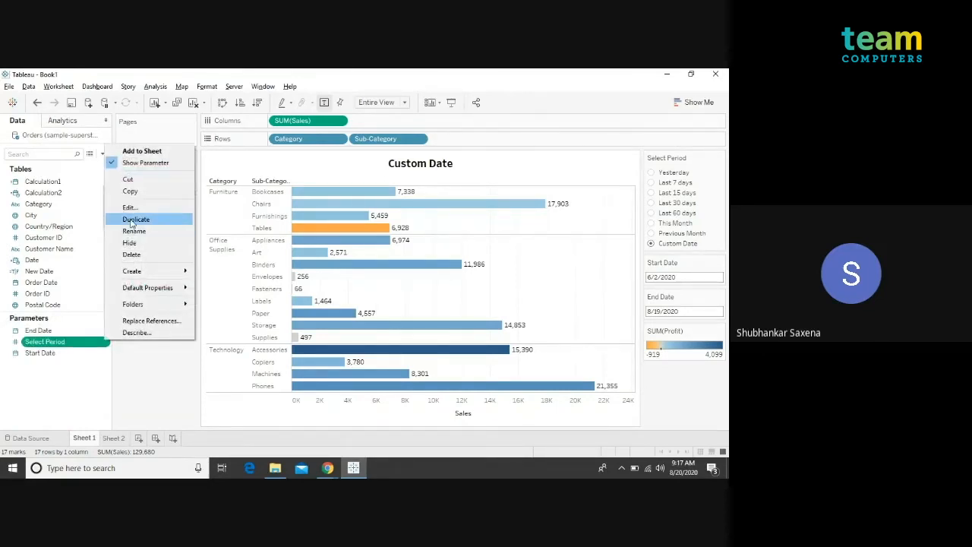
left_click(136, 211)
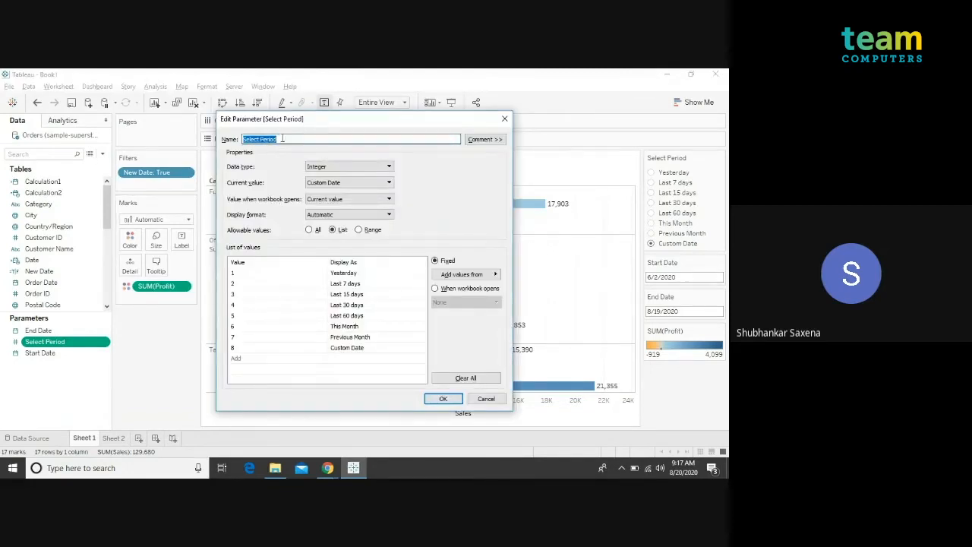
Review the Select Period parameter's properties and value list, trying Yesterday as the current value, and close it without saving.
left_click(284, 138)
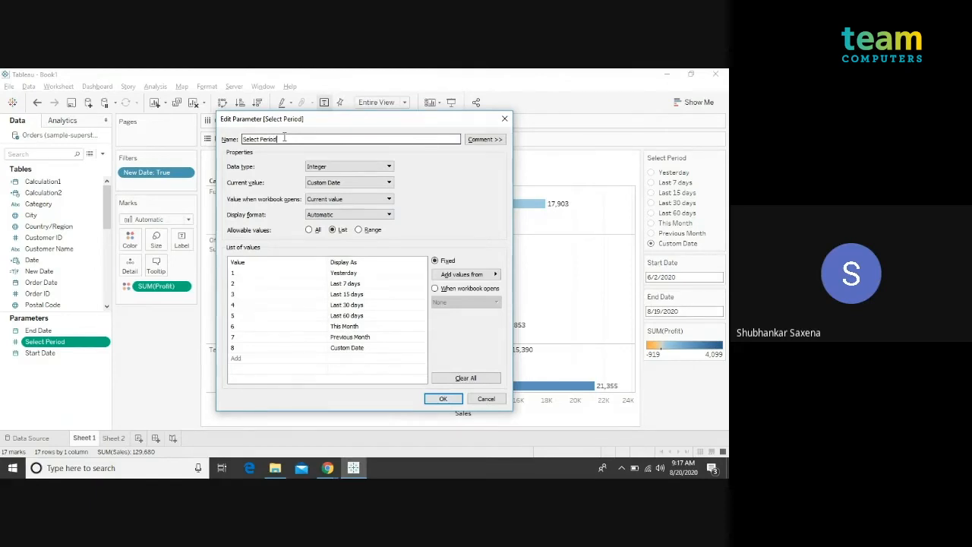
left_click(318, 167)
left_click(320, 169)
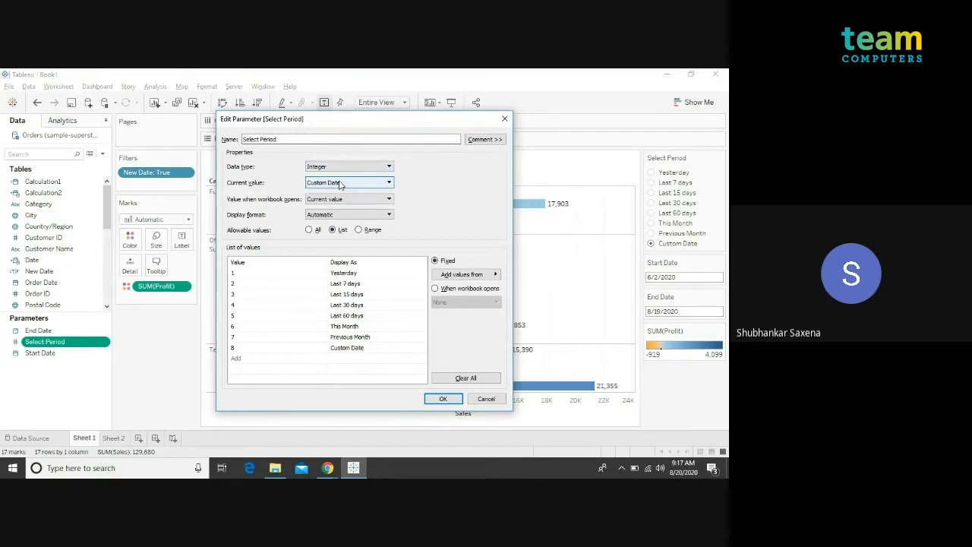
left_click(339, 183)
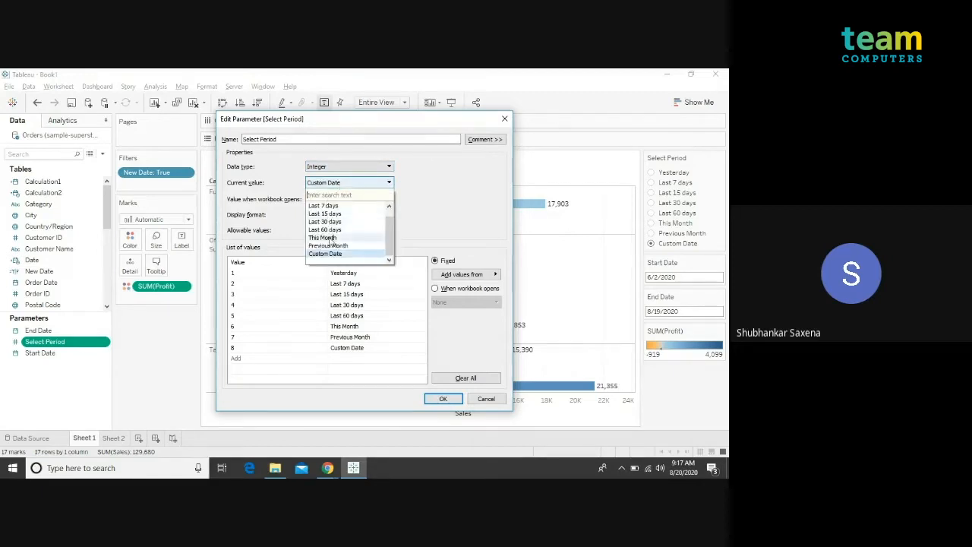
scroll(331, 228, "up", 1)
left_click(322, 205)
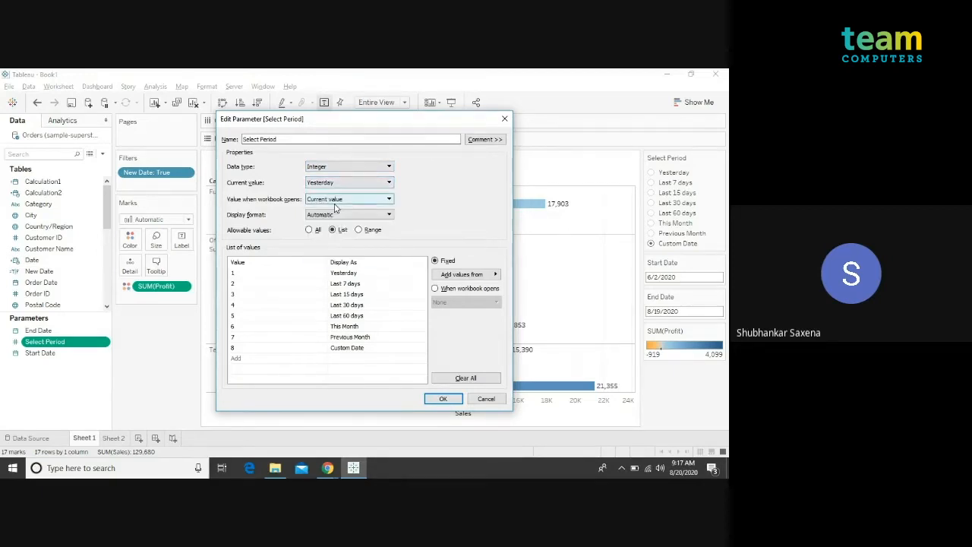
left_click(334, 230)
left_click(334, 230)
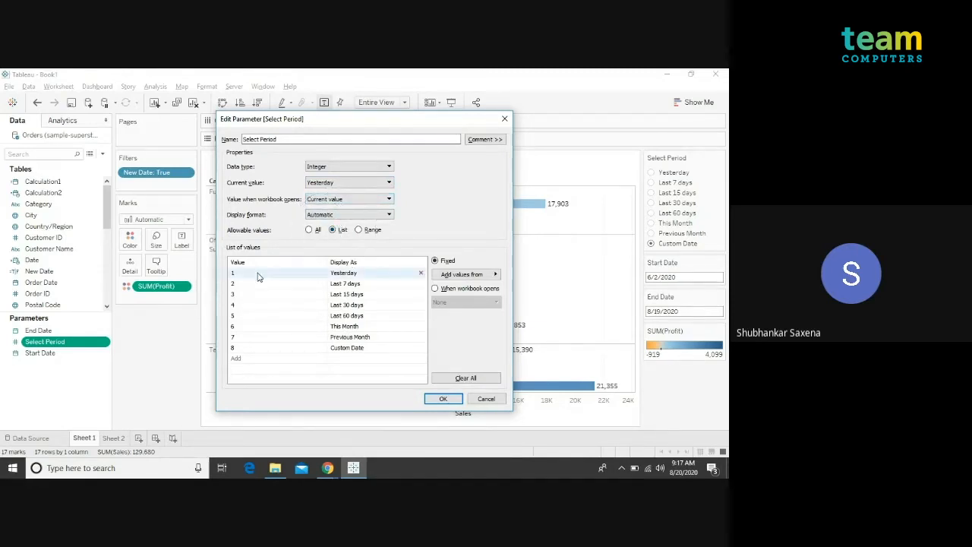
left_click_drag(256, 274, 360, 281)
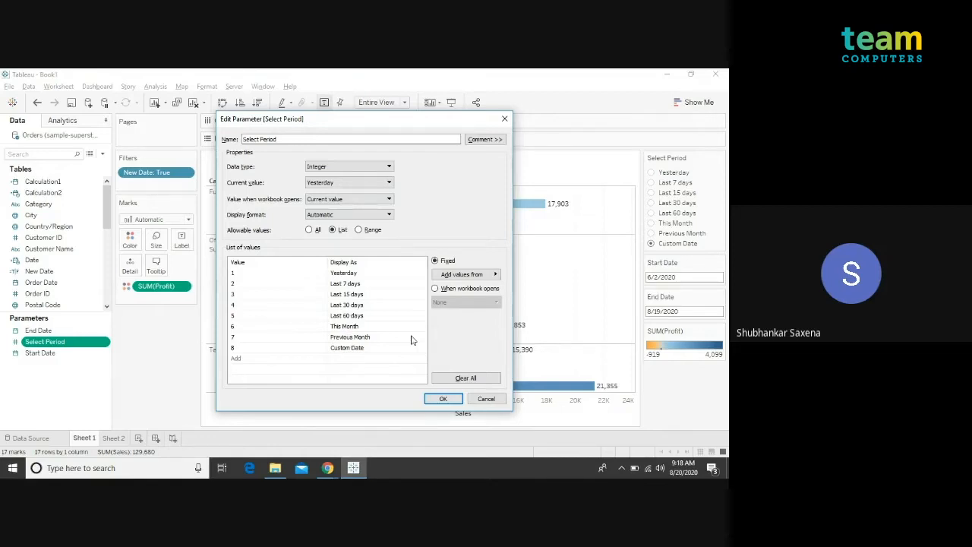
left_click(504, 118)
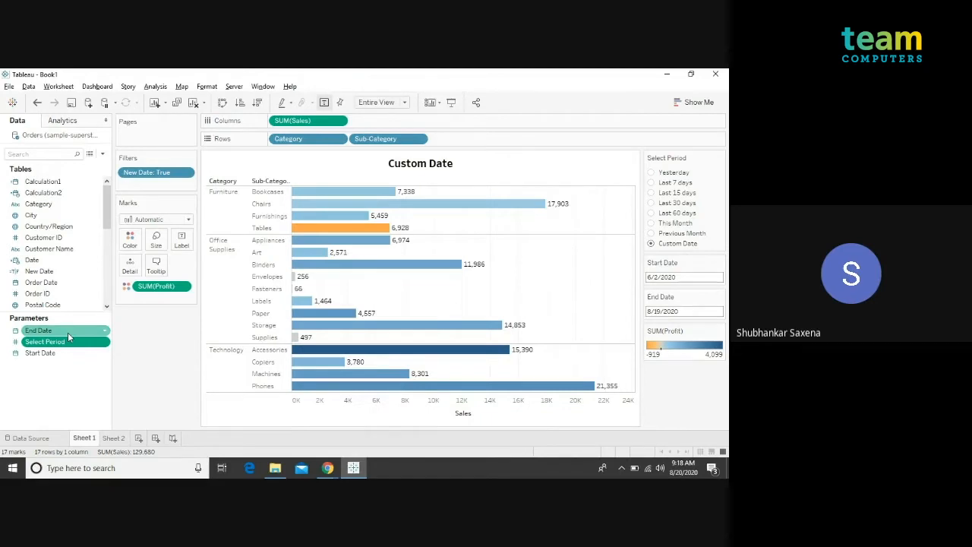
Open the Start Date parameter and review its name, data type, current value and allowable values.
left_click(64, 355)
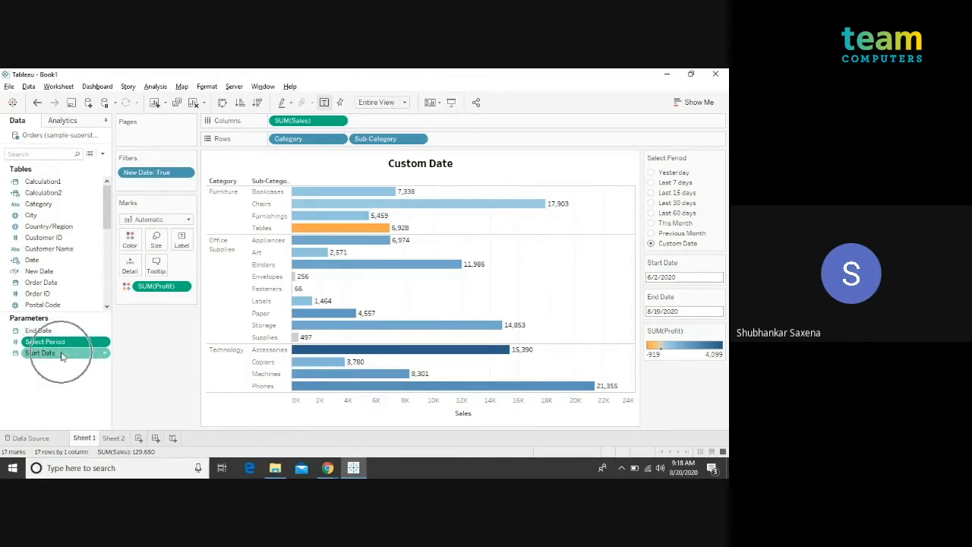
left_click(65, 354)
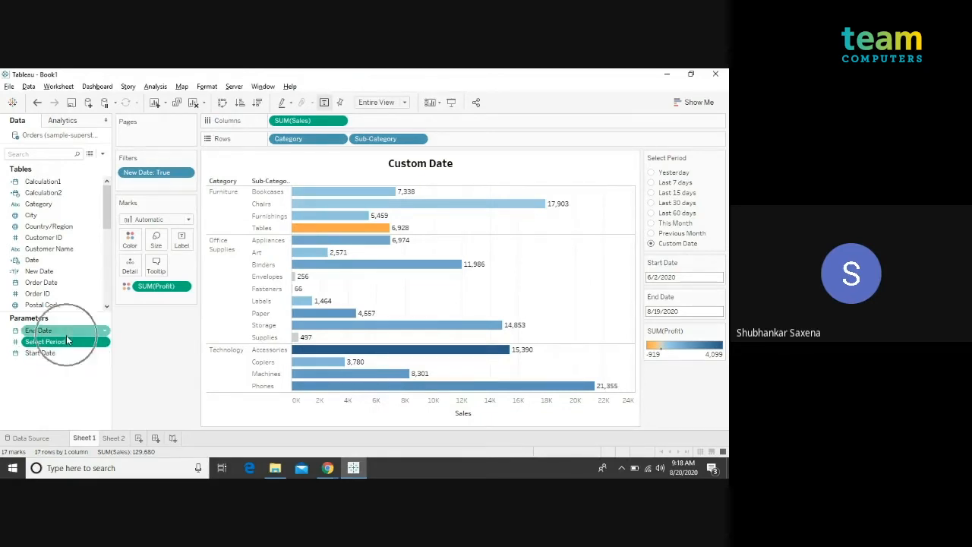
left_click(105, 354)
left_click(140, 219)
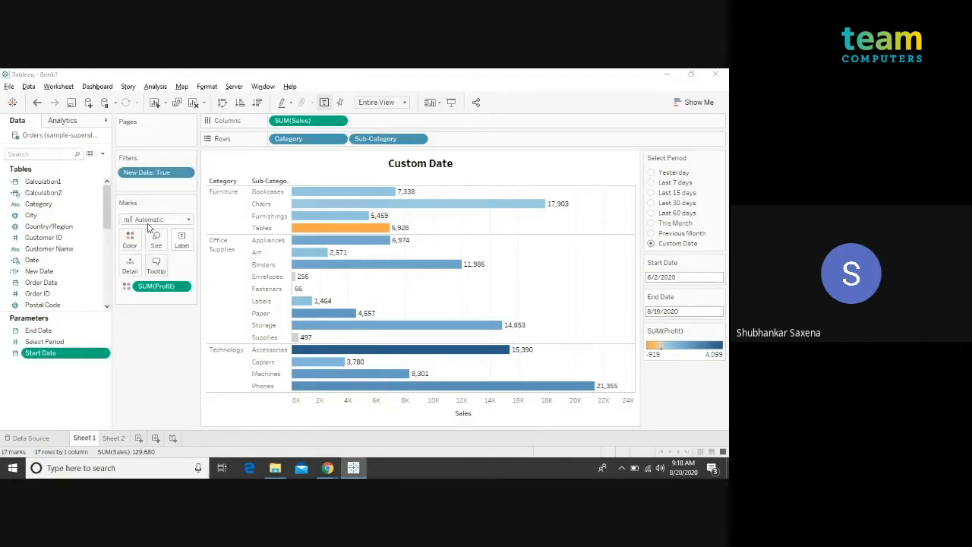
left_click_drag(344, 196, 406, 169)
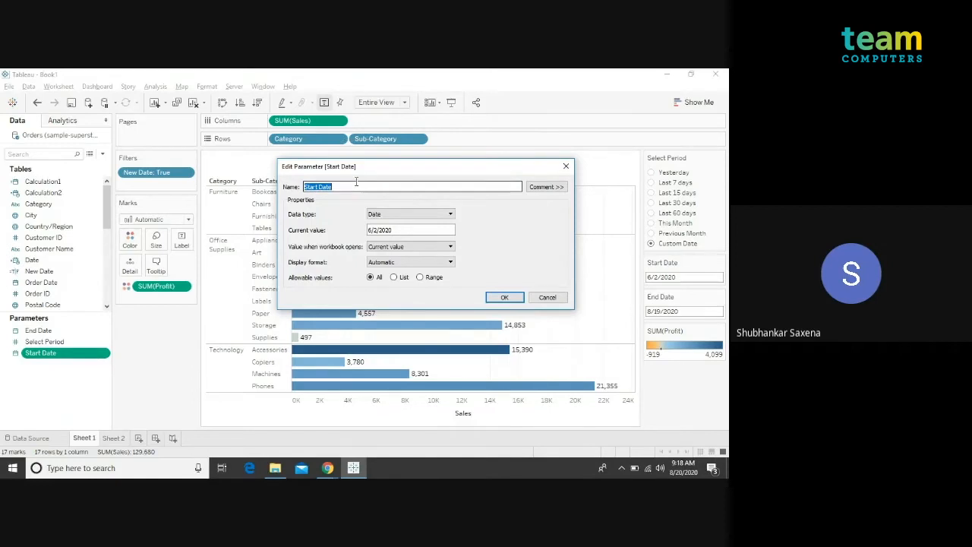
left_click(356, 182)
key("Left")
left_click(400, 215)
key("Escape")
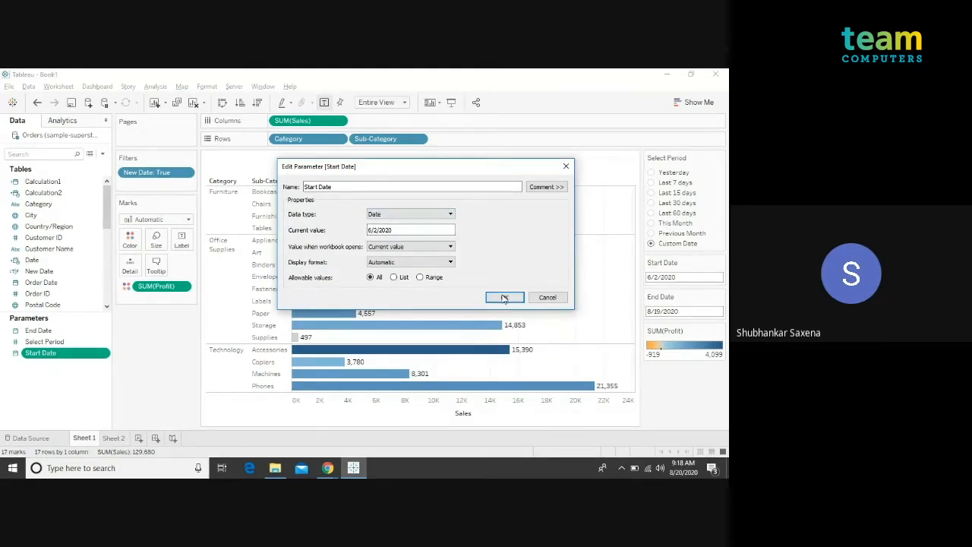
left_click(503, 296)
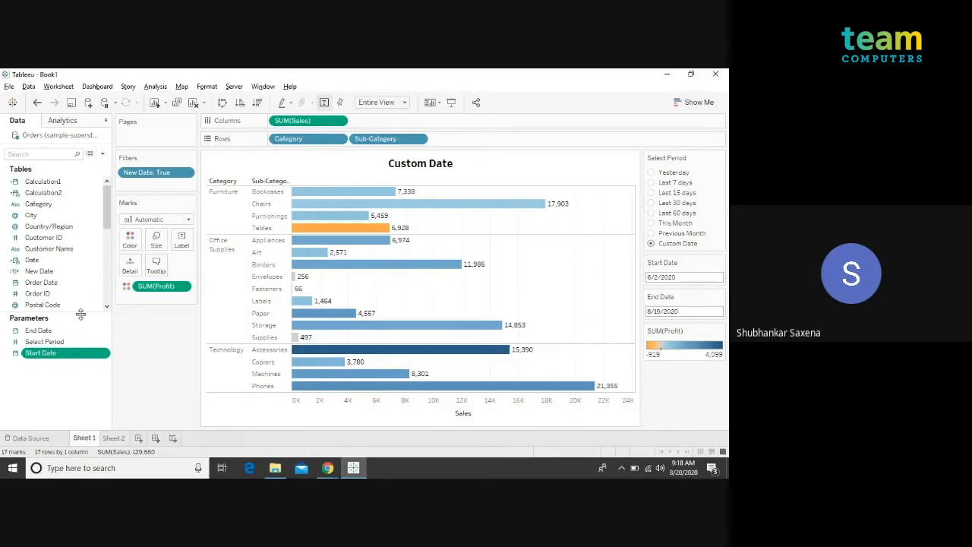
Open the New Date calculated field in an enlarged editor and examine its formula's condition for each Select Period value.
left_click_drag(80, 313, 80, 363)
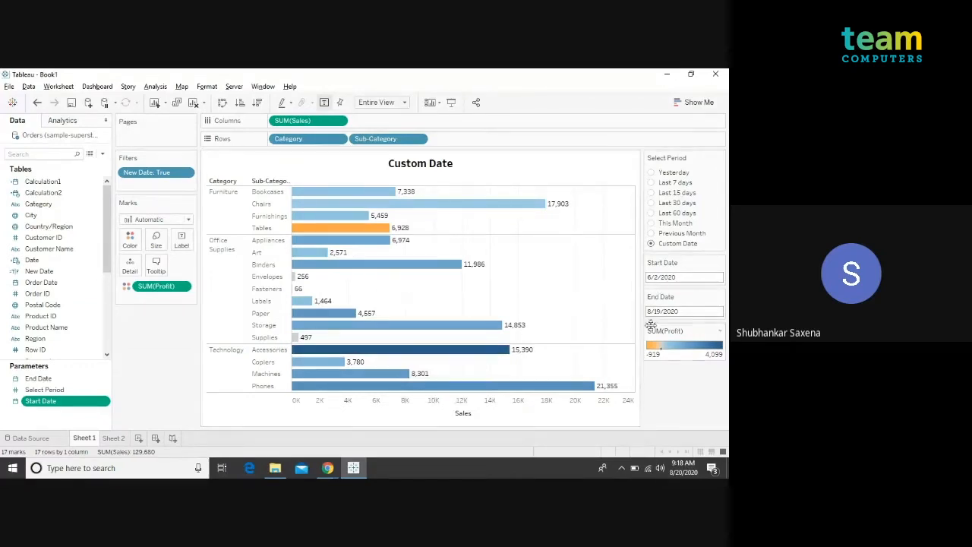
right_click(62, 272)
left_click(129, 133)
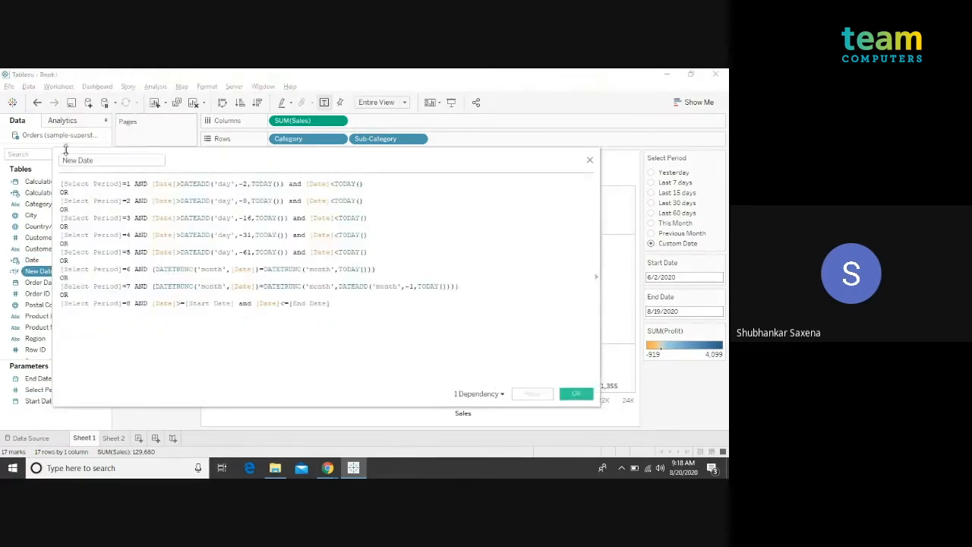
left_click_drag(54, 148, 0, 72)
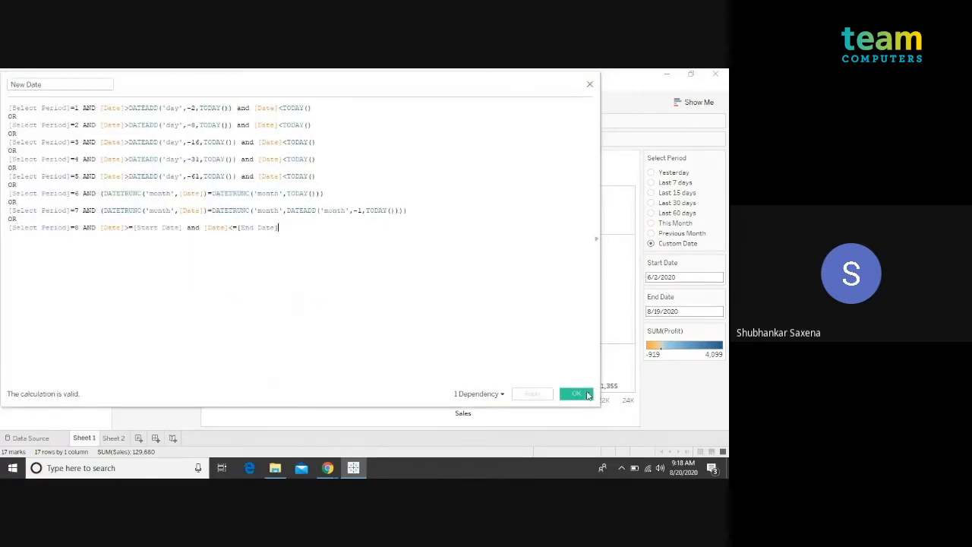
left_click_drag(597, 410, 727, 442)
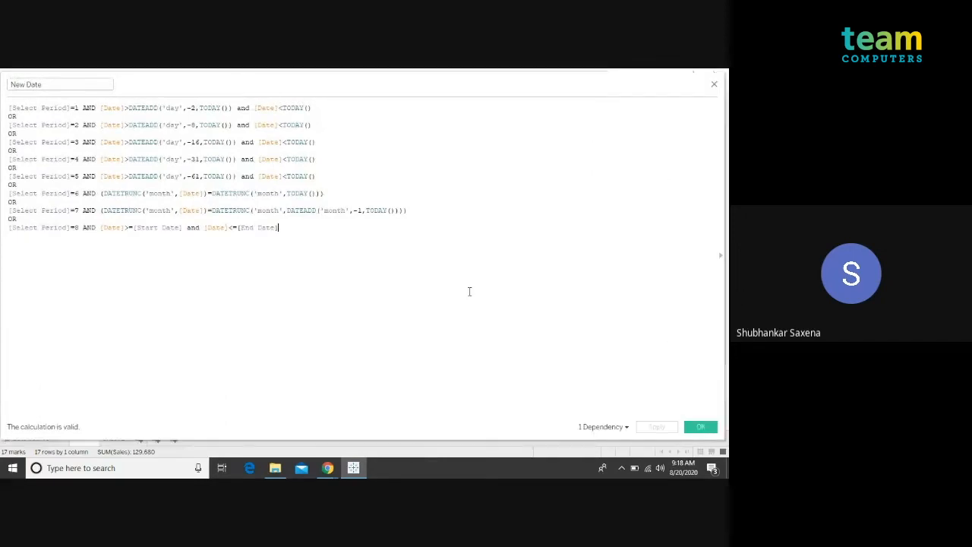
left_click(324, 107)
left_click(78, 108)
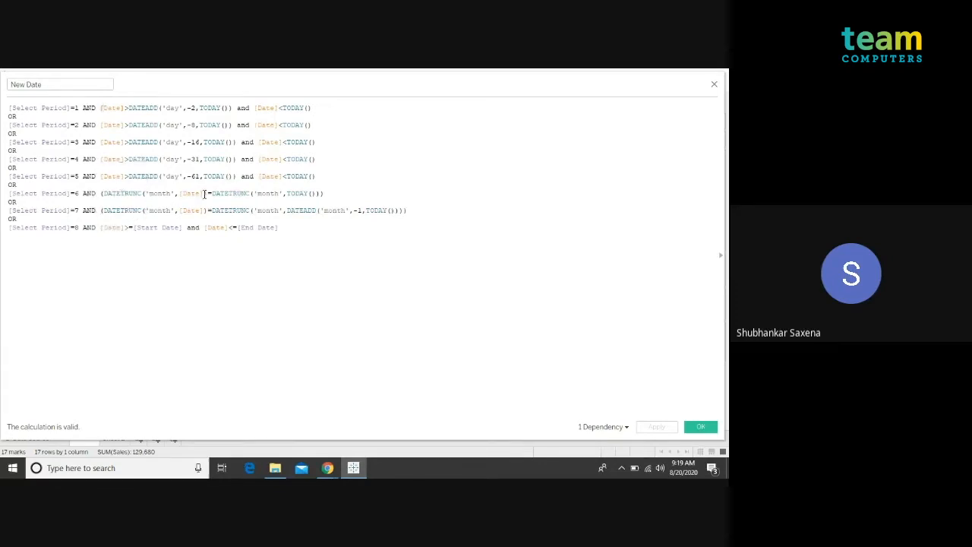
left_click(700, 427)
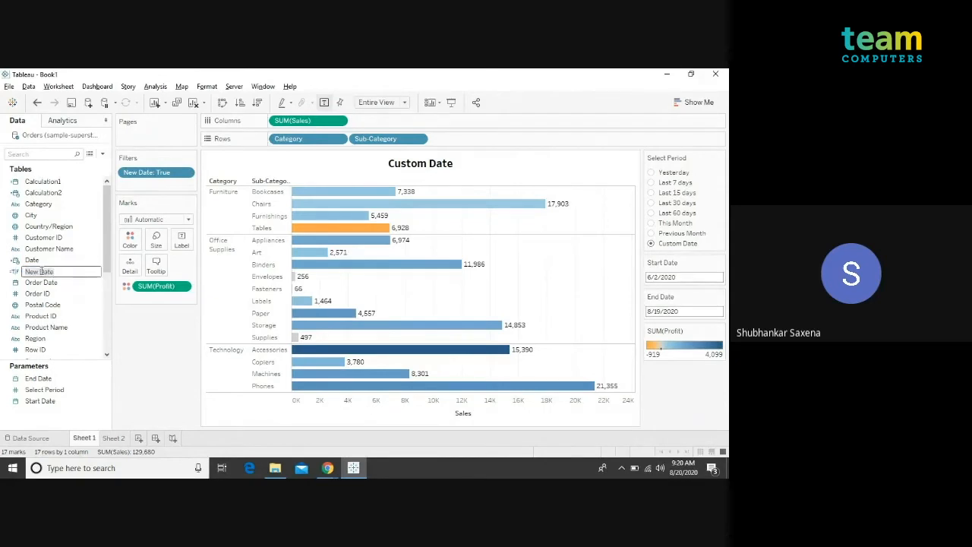
Place the New Date calculated field on the Filters shelf with only True selected and apply the filter.
left_click_drag(45, 271, 156, 172)
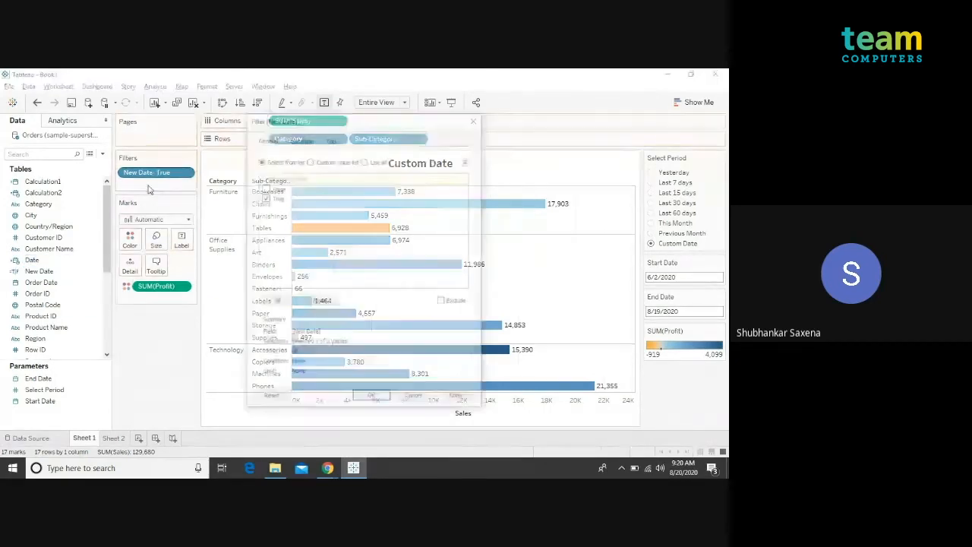
left_click(263, 197)
left_click(263, 197)
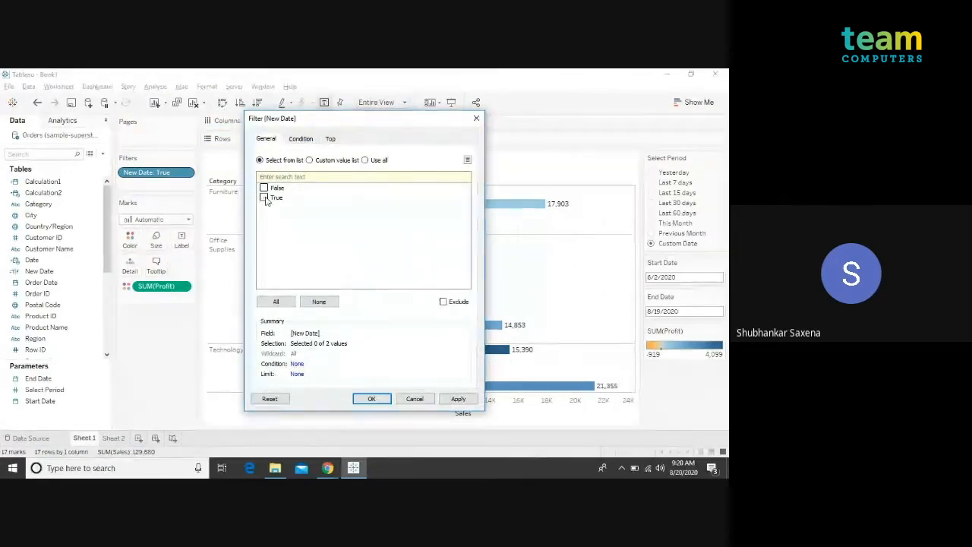
left_click(371, 399)
In presentation mode, cycle Select Period through Last 7, 15, 30 and 60 days, This Month and Previous Month, and exit.
left_click(451, 102)
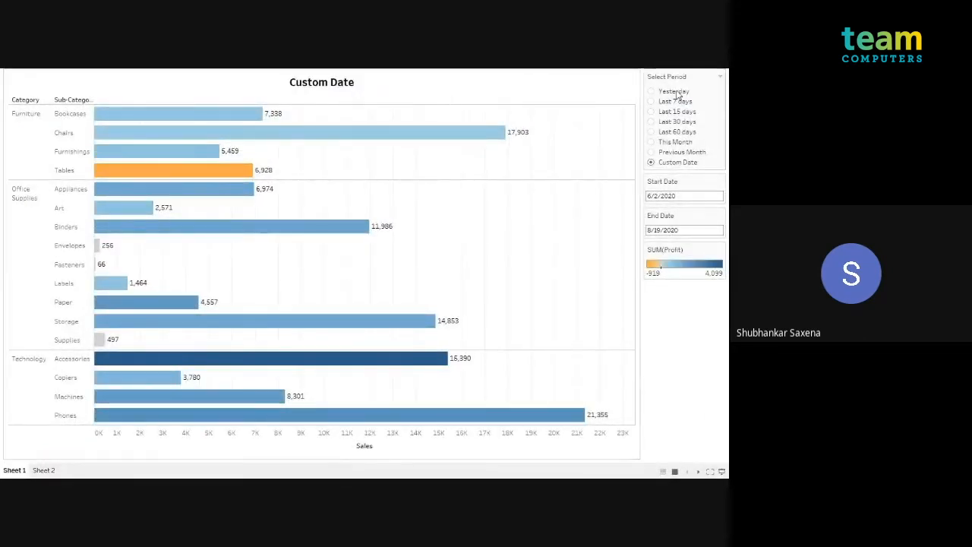
left_click(651, 101)
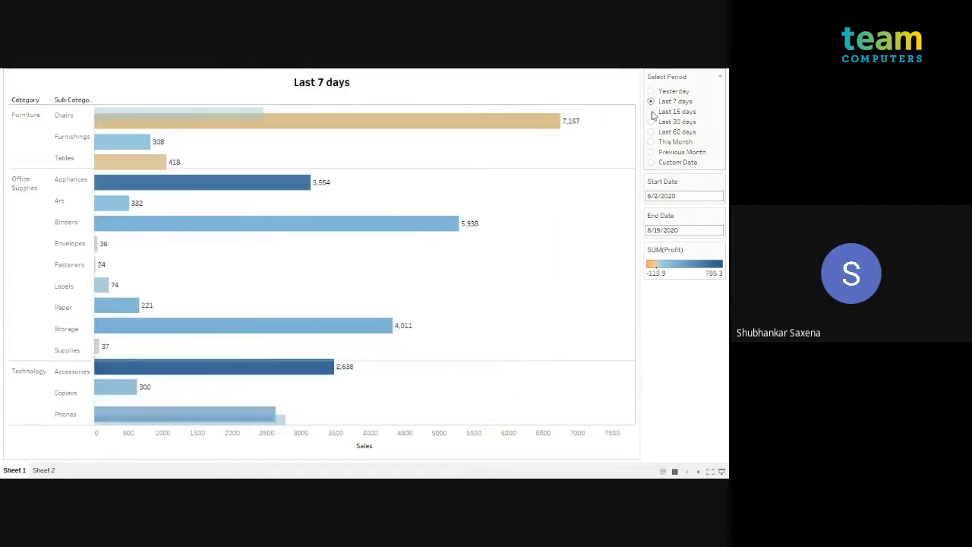
left_click(650, 112)
left_click(651, 122)
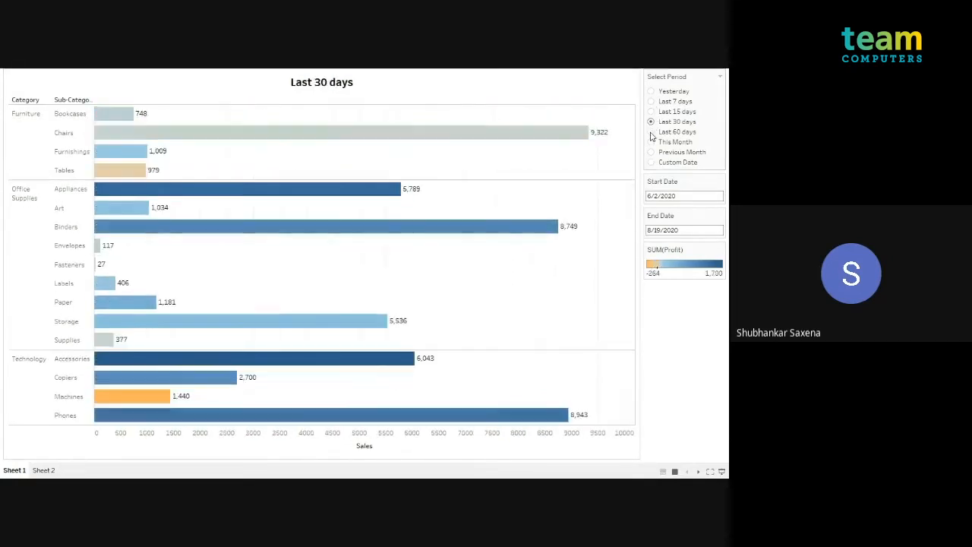
left_click(651, 132)
left_click(651, 142)
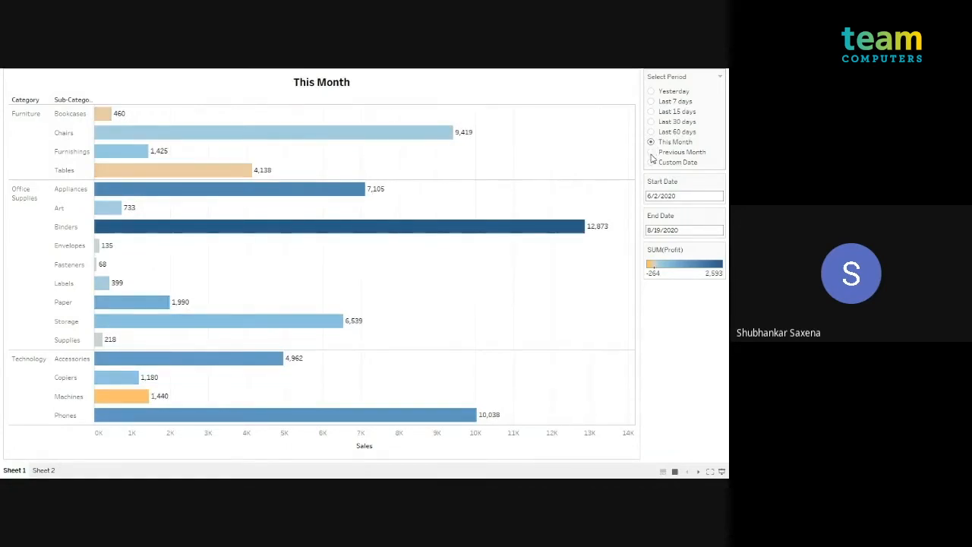
left_click(651, 152)
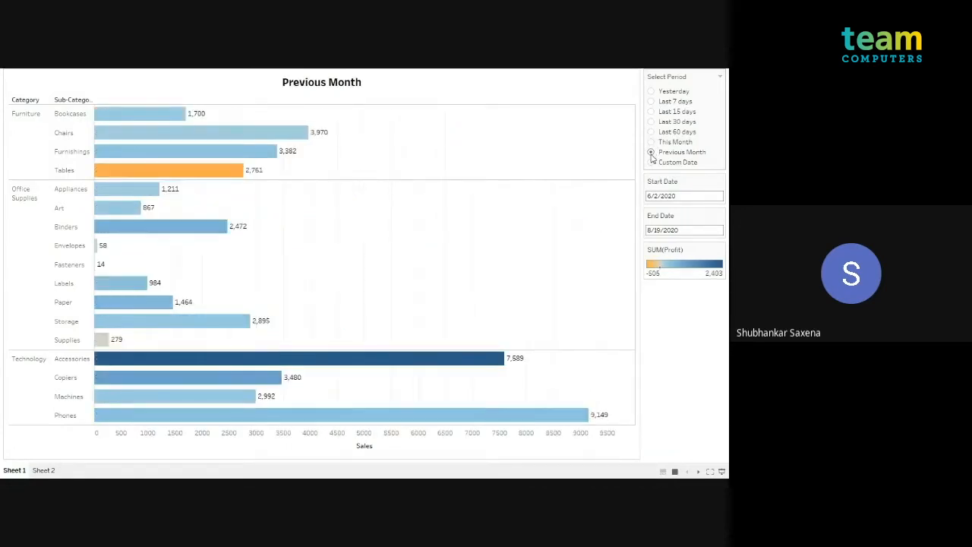
key("Escape")
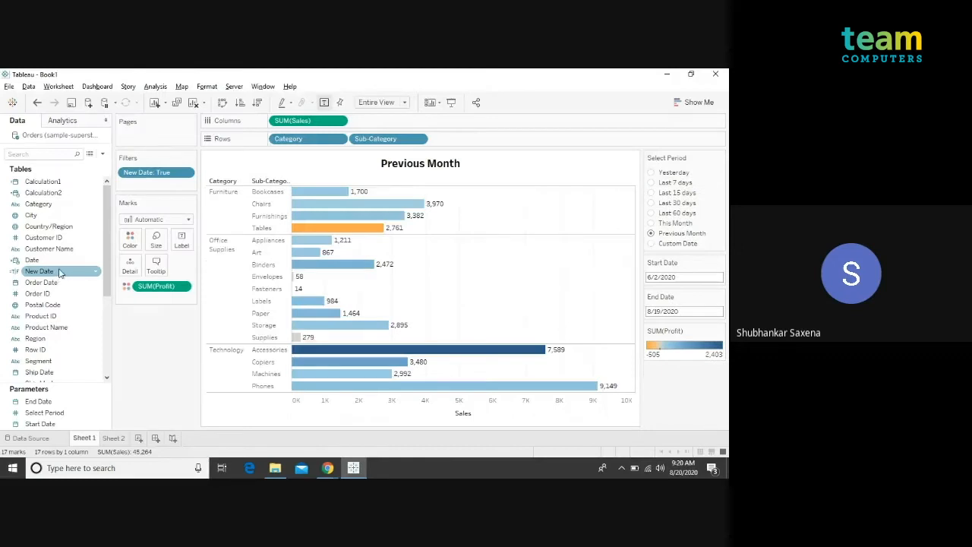
left_click(60, 272)
left_click(60, 272)
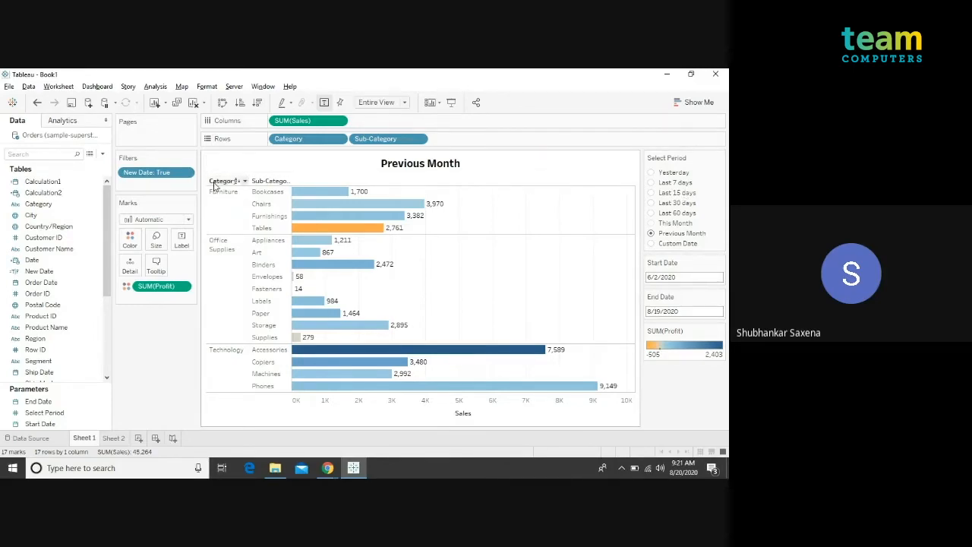
Switch to the slide show and go through the Use Case Solution steps up to the Level of Details title slide.
key("alt+Tab")
key("Right")
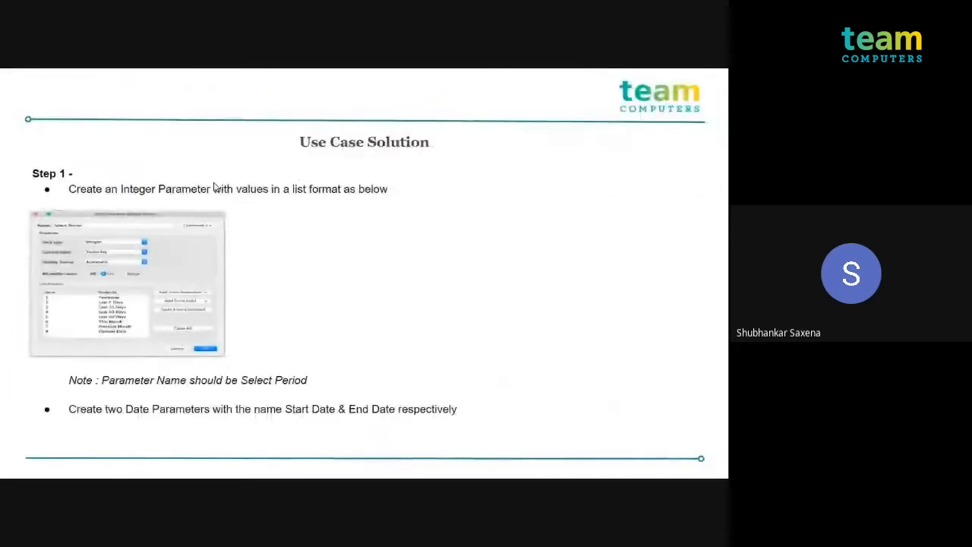
key("Right")
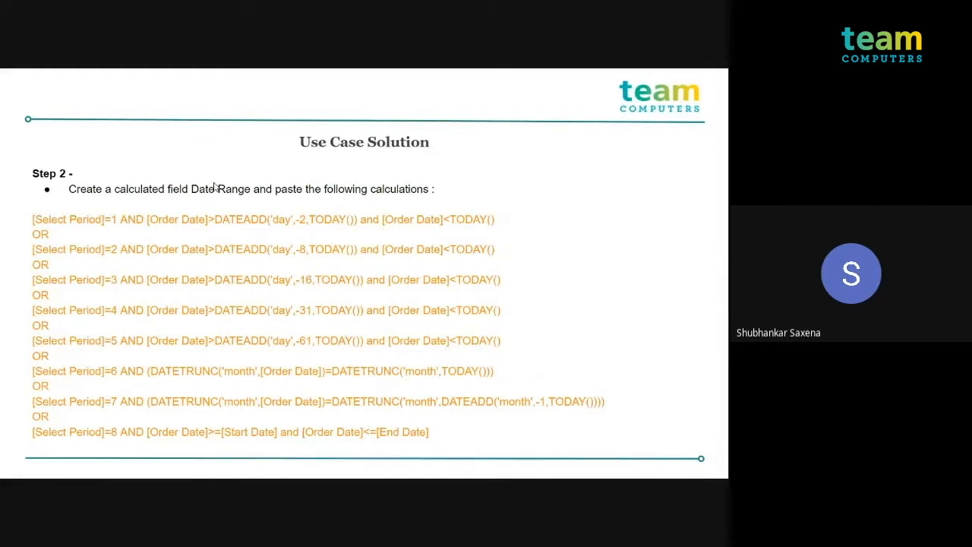
key("Right")
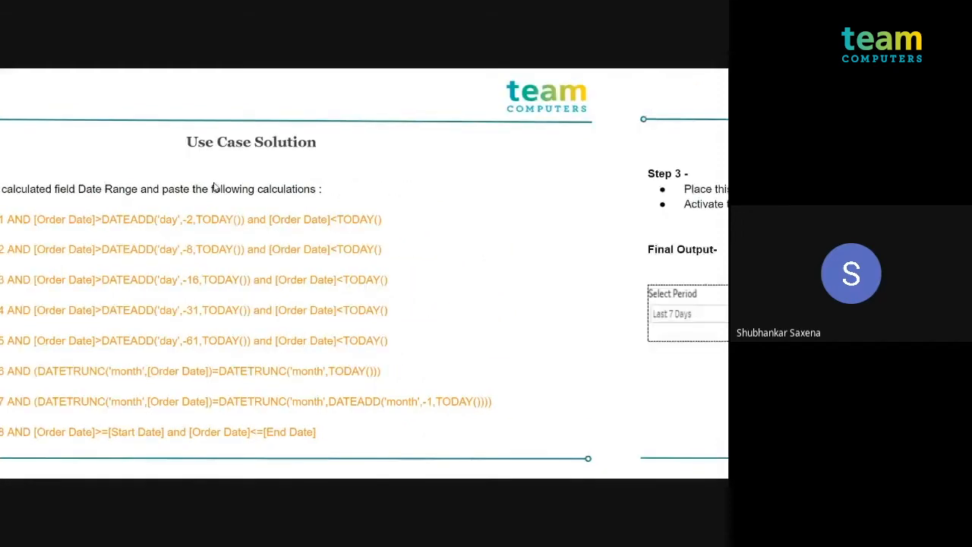
key("Right")
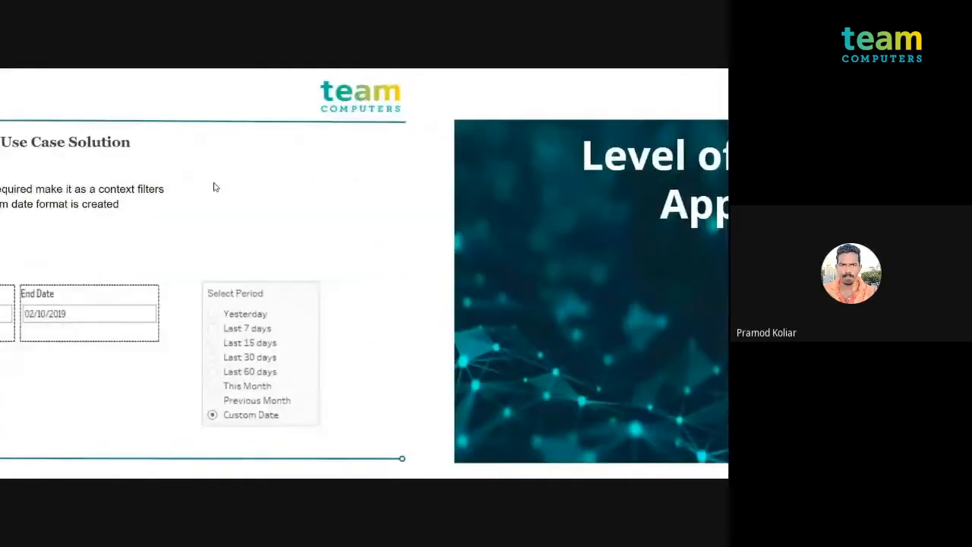
key("Escape")
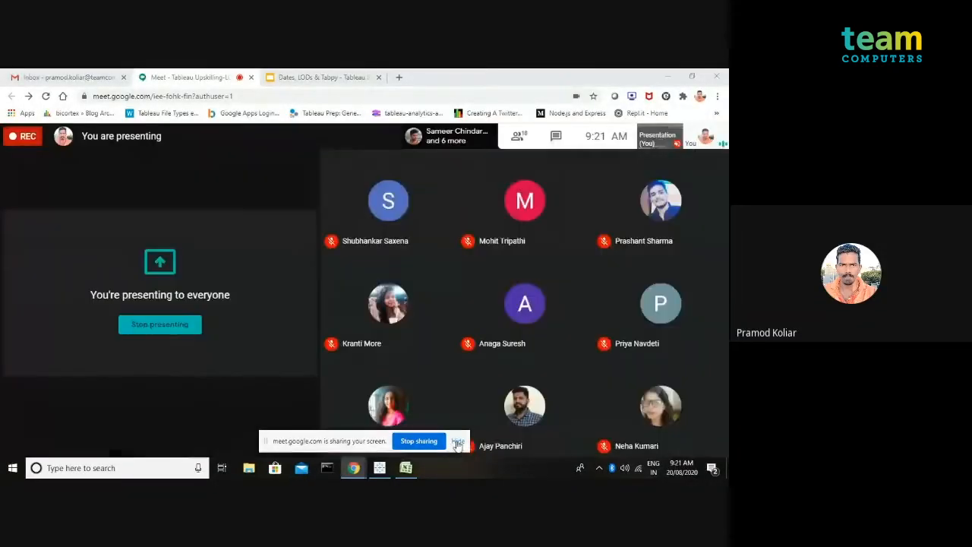
Dismiss the screen-sharing notice and present the Dates, LODs & Tabpy deck from the Level of Details & its Applications slide.
left_click(458, 441)
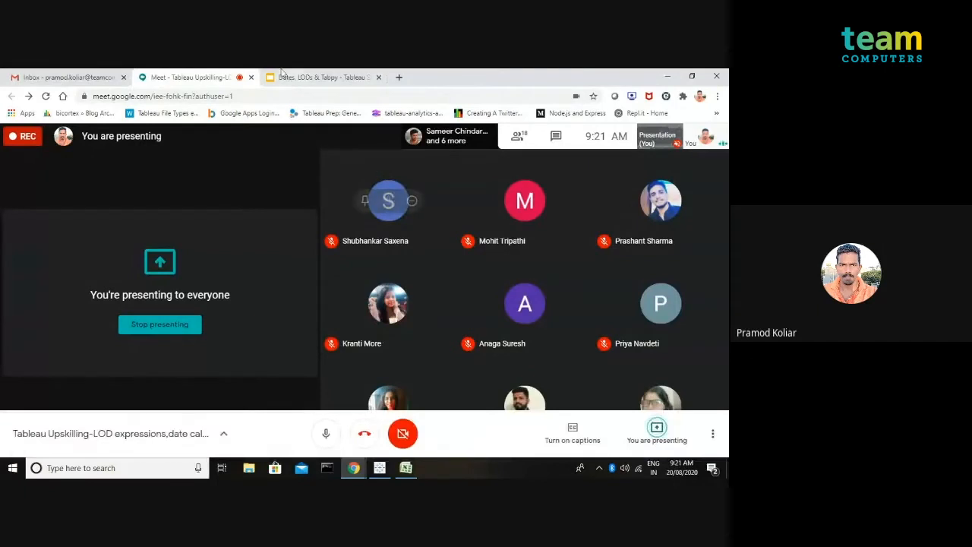
left_click(309, 77)
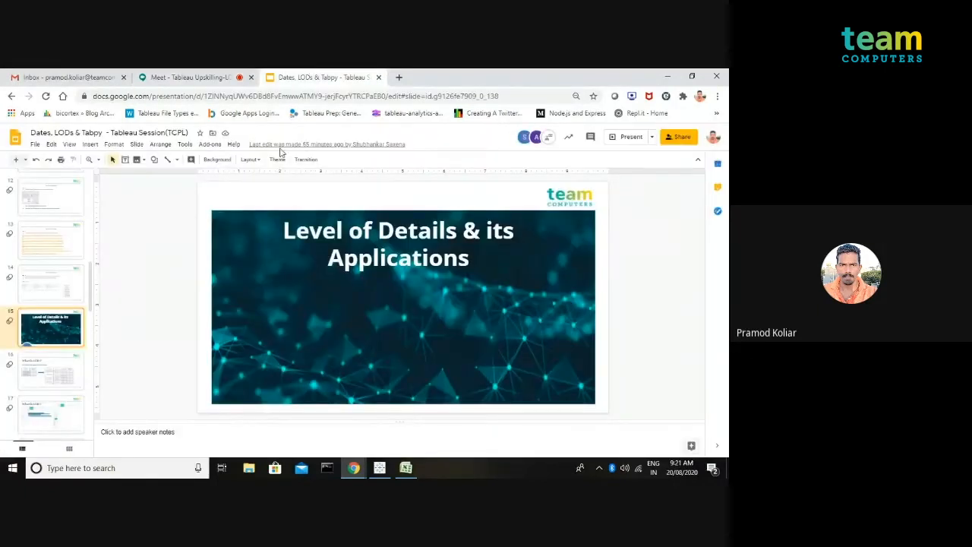
left_click(627, 138)
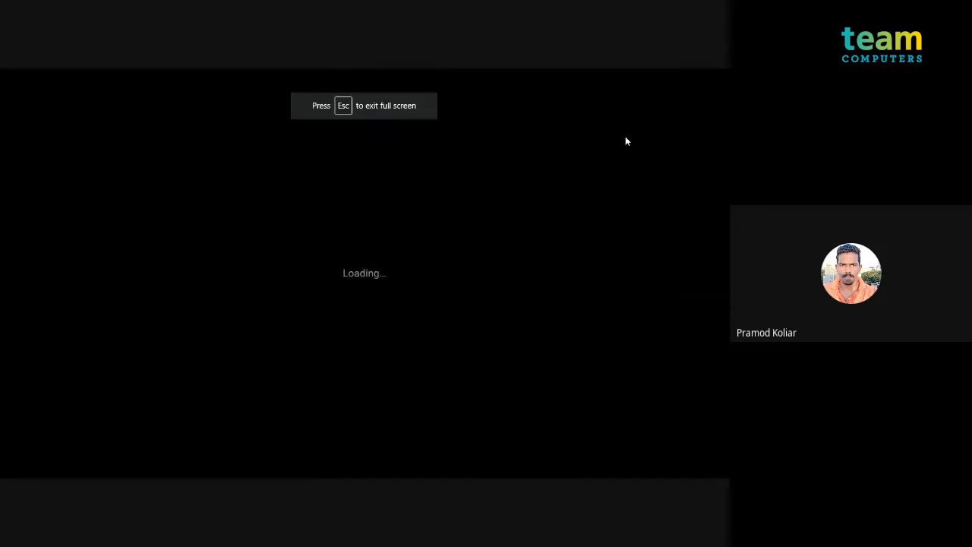
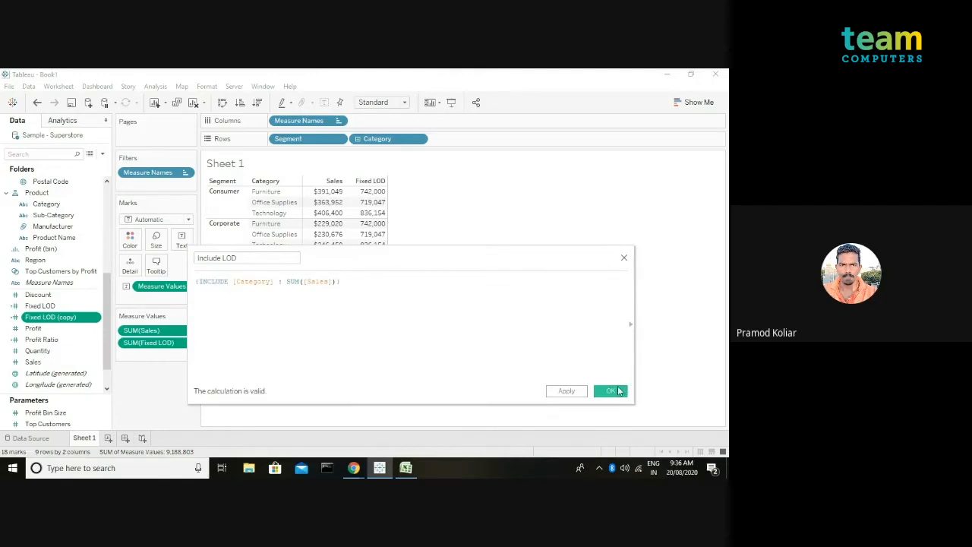
Save the Include LOD calculation and add it to Measure Values, leaving only Segment as the row dimension.
left_click(618, 390)
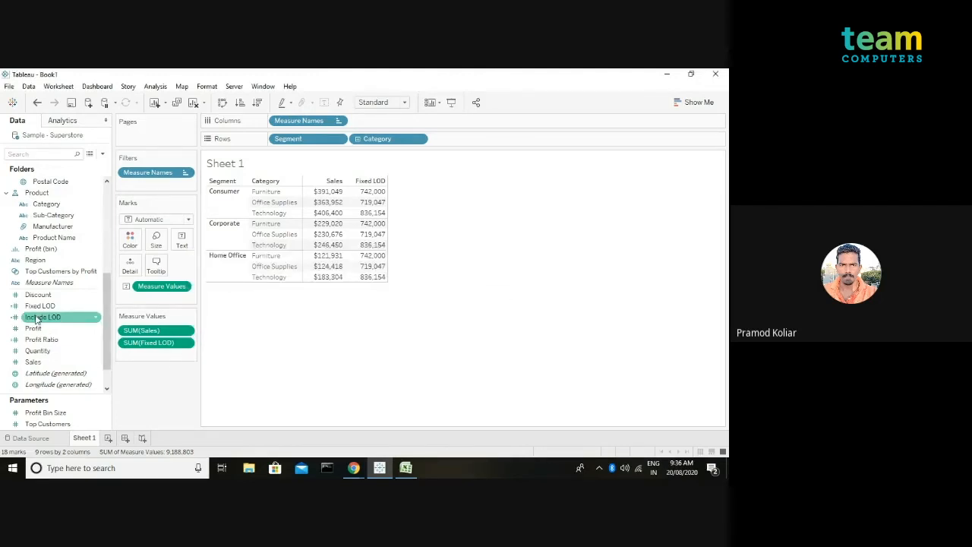
left_click_drag(85, 316, 134, 354)
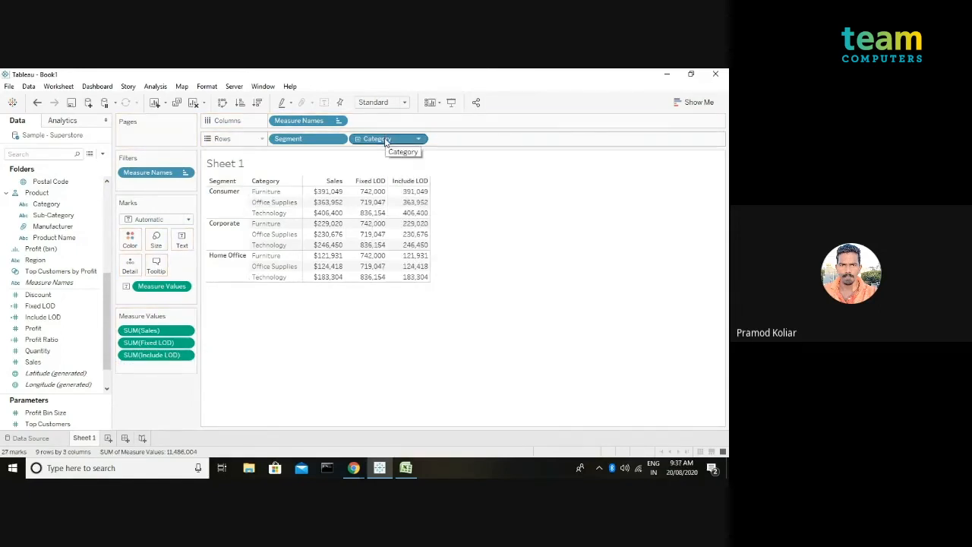
left_click_drag(387, 139, 391, 75)
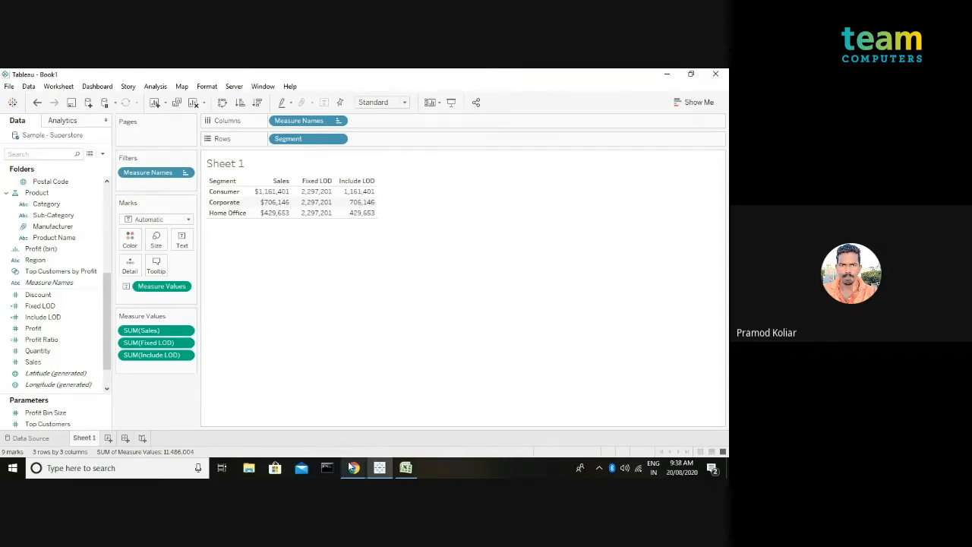
Switch to the Google Slides deck and review the Include LOD and Exclude LOD slides.
mouse_move(352, 467)
left_click(296, 418)
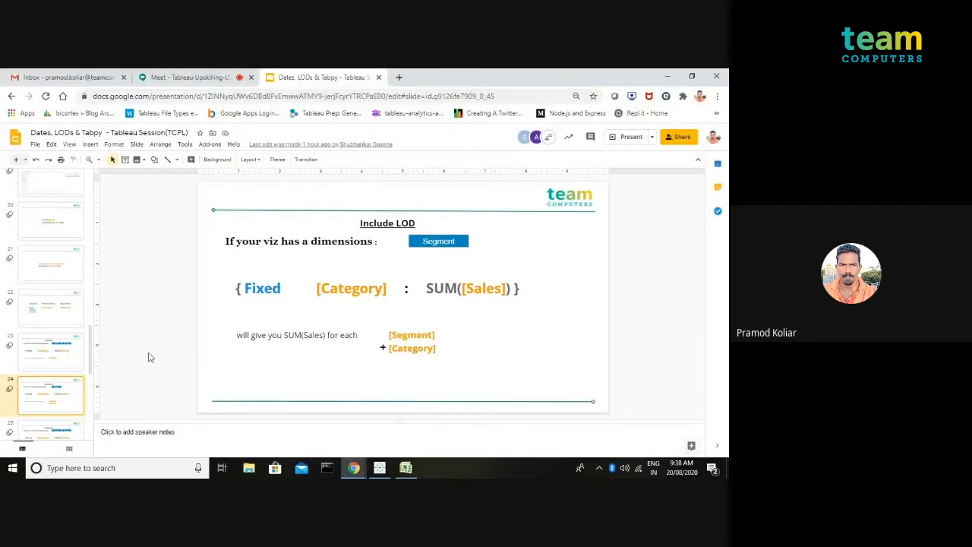
left_click(42, 406)
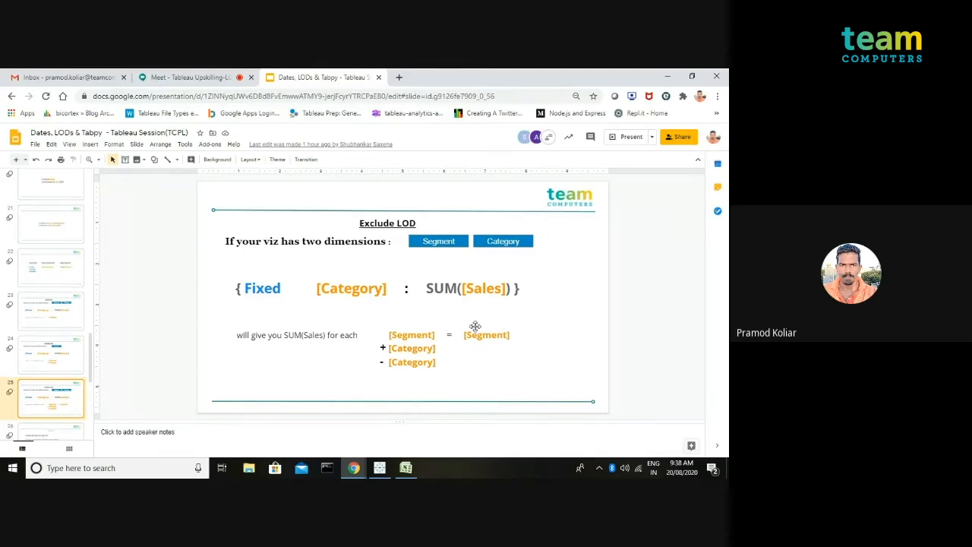
Switch back to Tableau and duplicate the Include LOD calculated field.
left_click(379, 468)
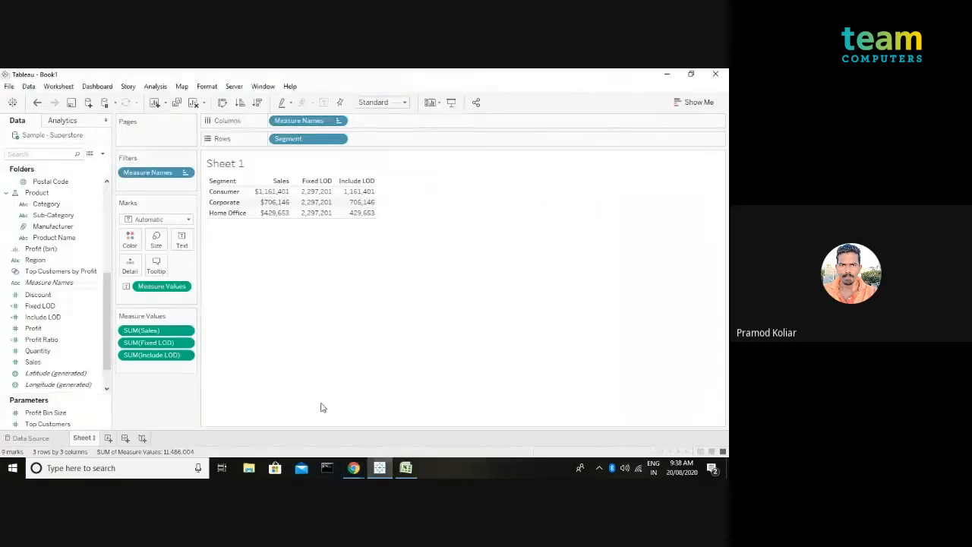
right_click(34, 319)
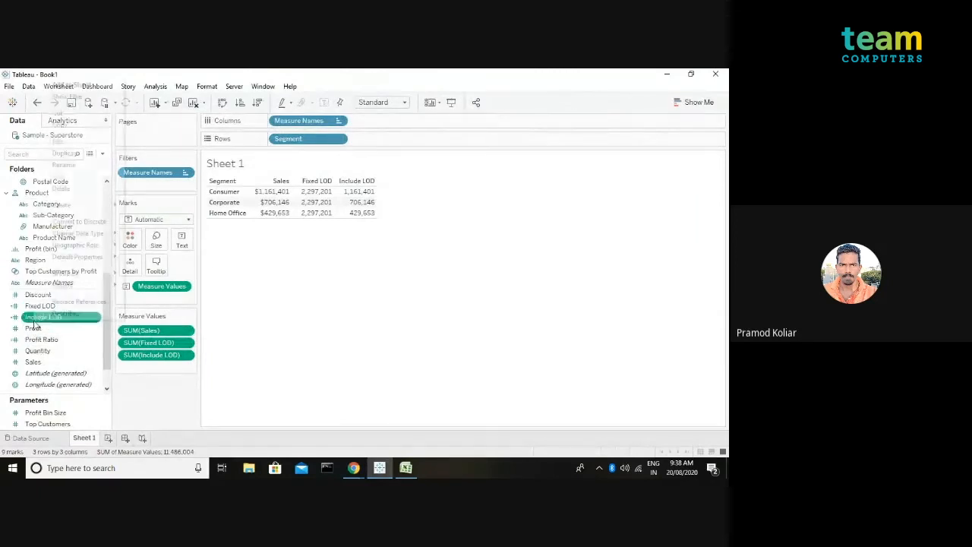
left_click(65, 153)
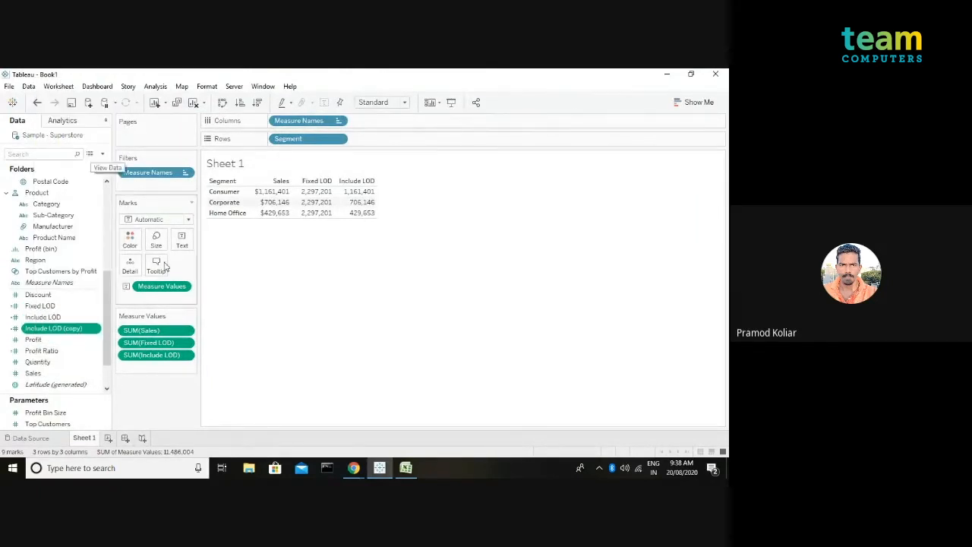
Open the Include LOD copy in the calculation editor and rename it Exclude LOD.
right_click(65, 329)
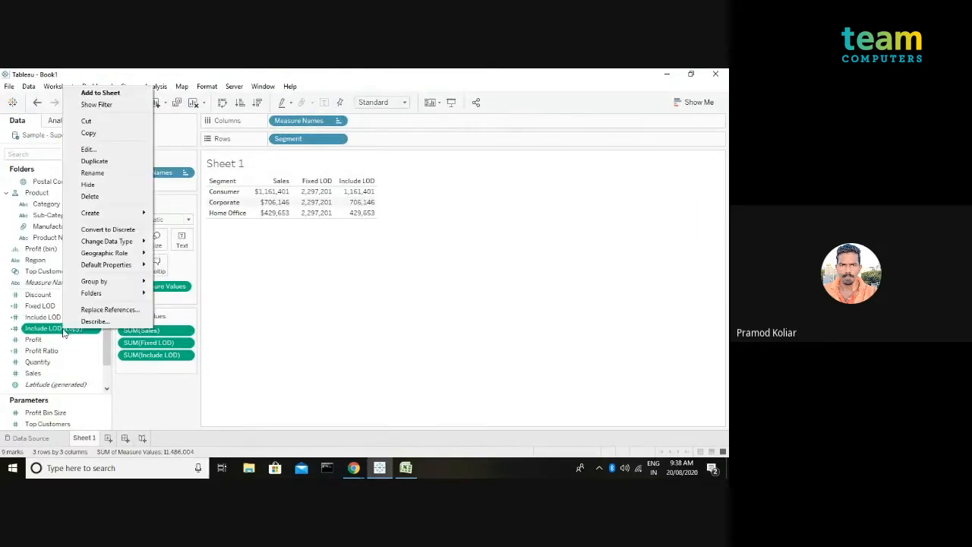
left_click(89, 150)
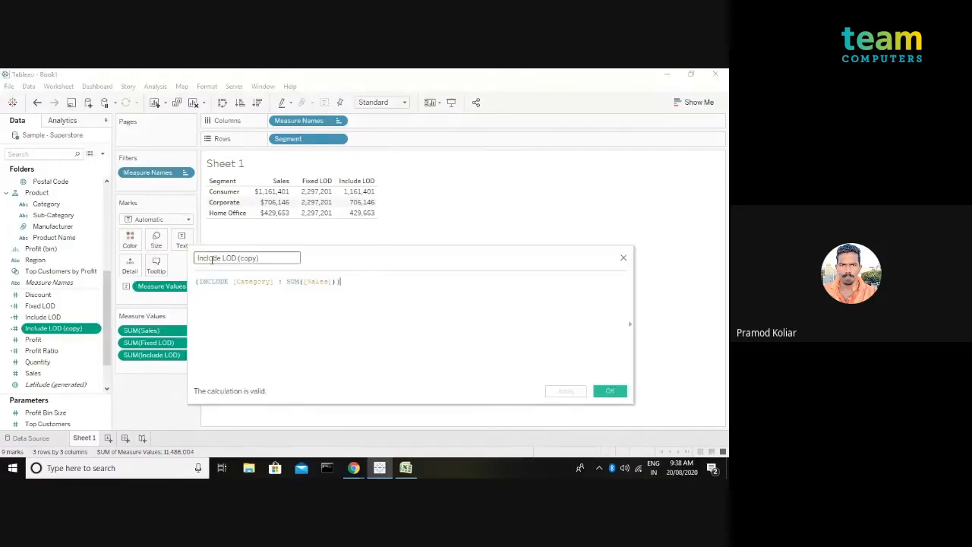
double_click(205, 259)
type("Exclude")
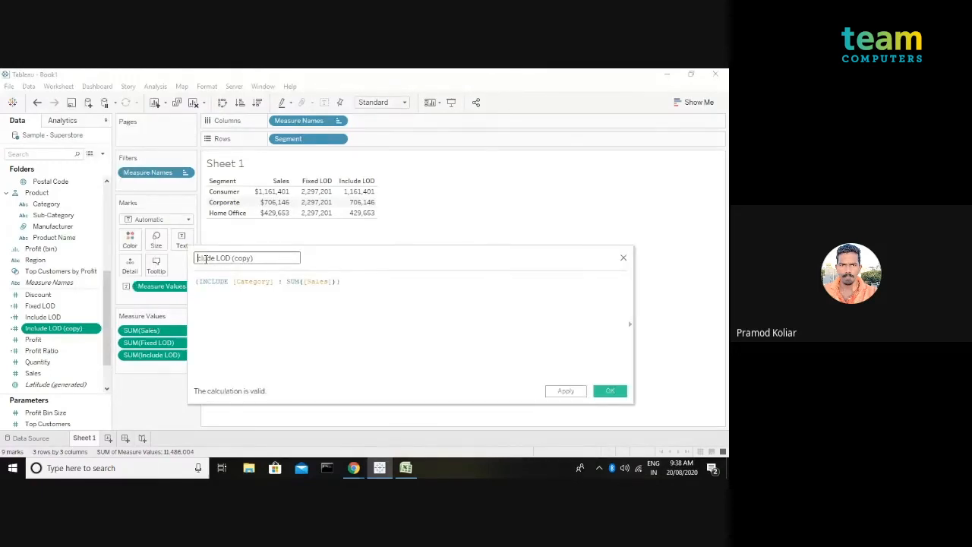
left_click(274, 259)
key("BackSpace")
key("BackSpace")
key("BackSpace")
key("BackSpace")
key("BackSpace")
key("BackSpace")
key("BackSpace")
Change the formula's INCLUDE keyword to EXCLUDE, giving {EXCLUDE [Category] : SUM([Sales])}, and save the calculation.
left_click(206, 283)
key("BackSpace")
key("BackSpace")
type("EX")
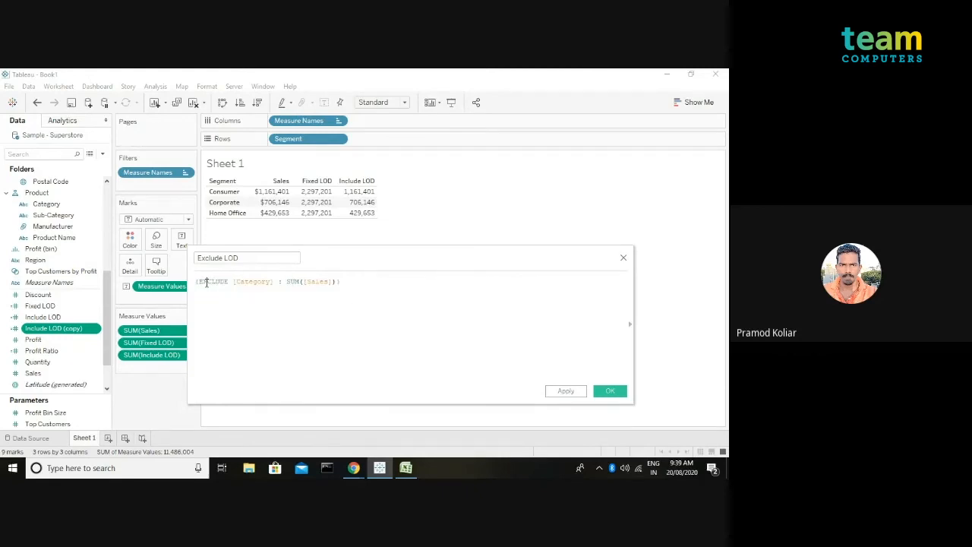
left_click(609, 390)
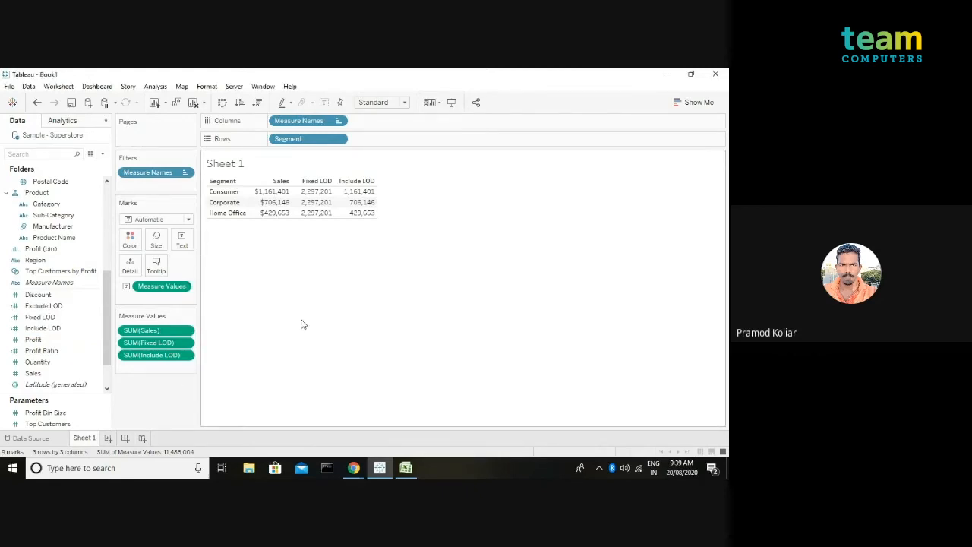
Search the data fields for "cat" and add Category to Rows after Segment.
left_click_drag(89, 313, 52, 320)
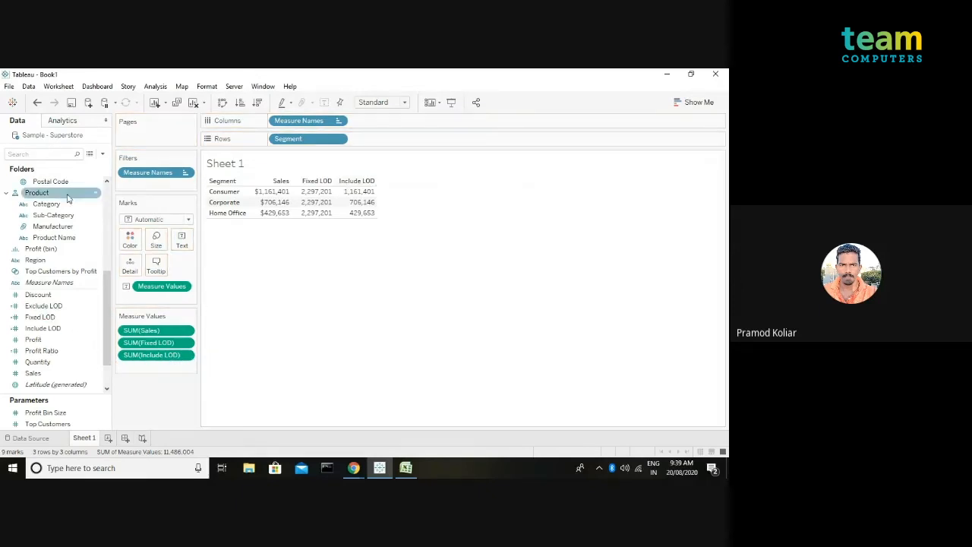
type("cat")
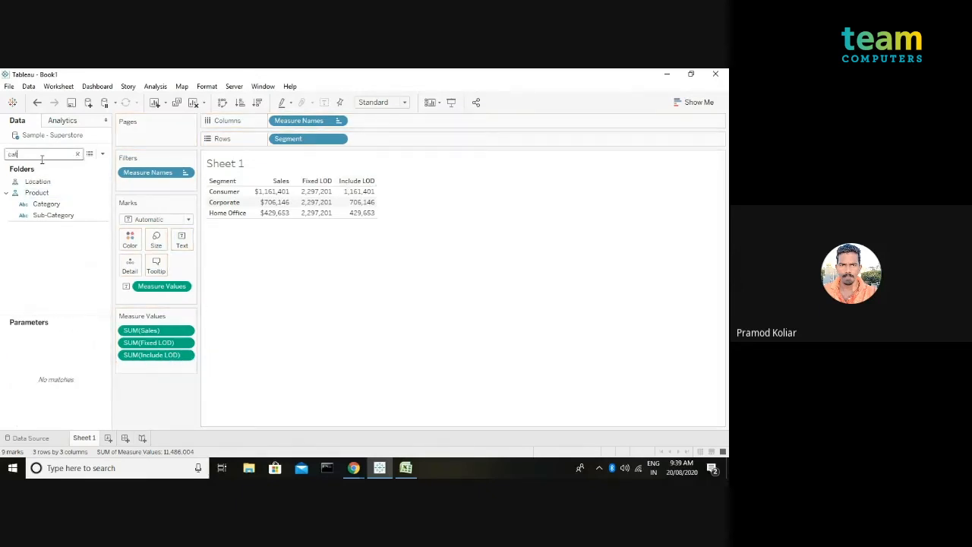
left_click_drag(46, 203, 387, 142)
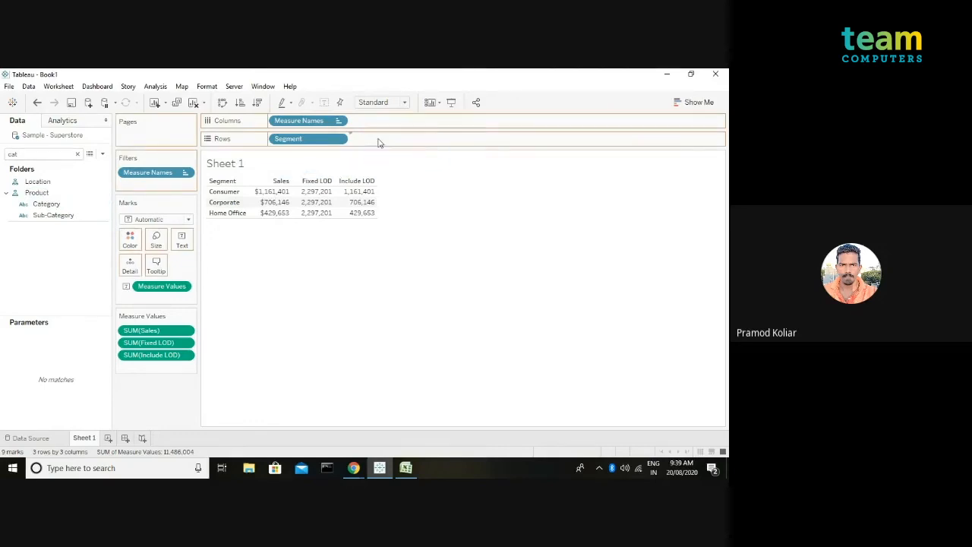
Search the data fields for "exc" and add Exclude LOD to the Measure Values beneath Include LOD.
double_click(27, 156)
type("exc")
left_click(56, 191)
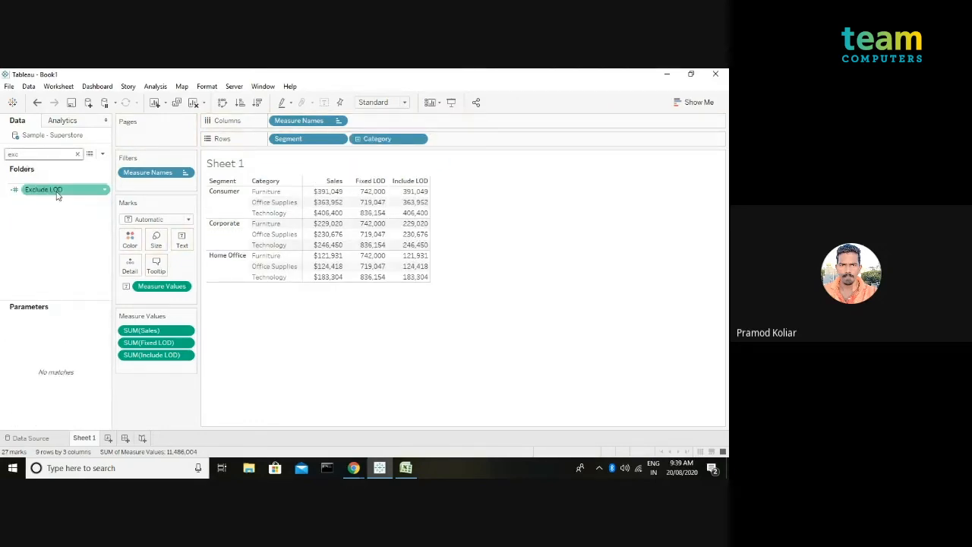
left_click_drag(56, 196, 169, 369)
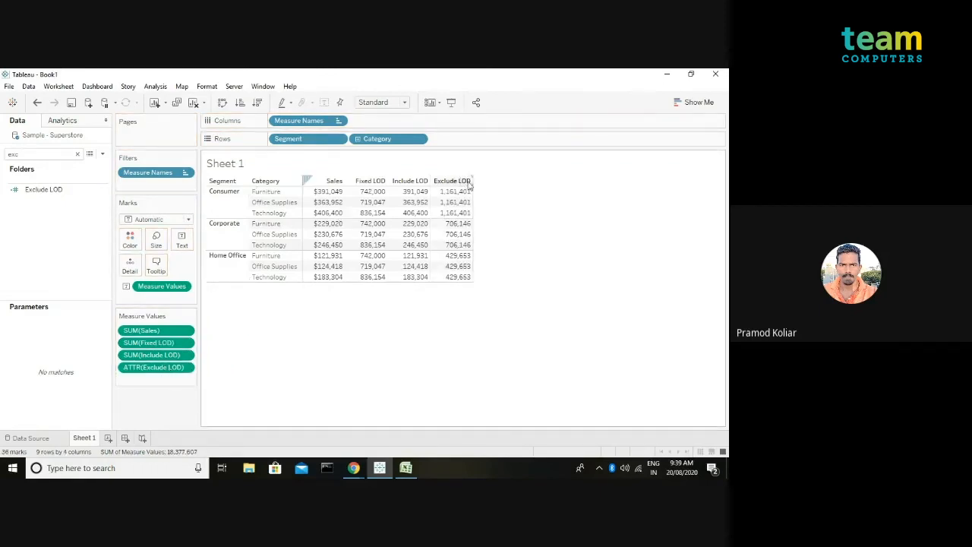
mouse_move(468, 186)
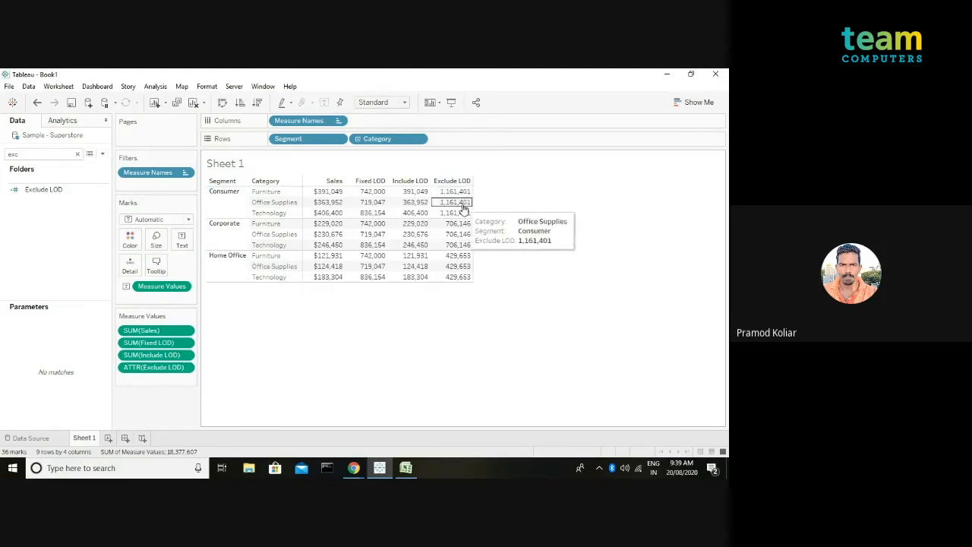
mouse_move(460, 218)
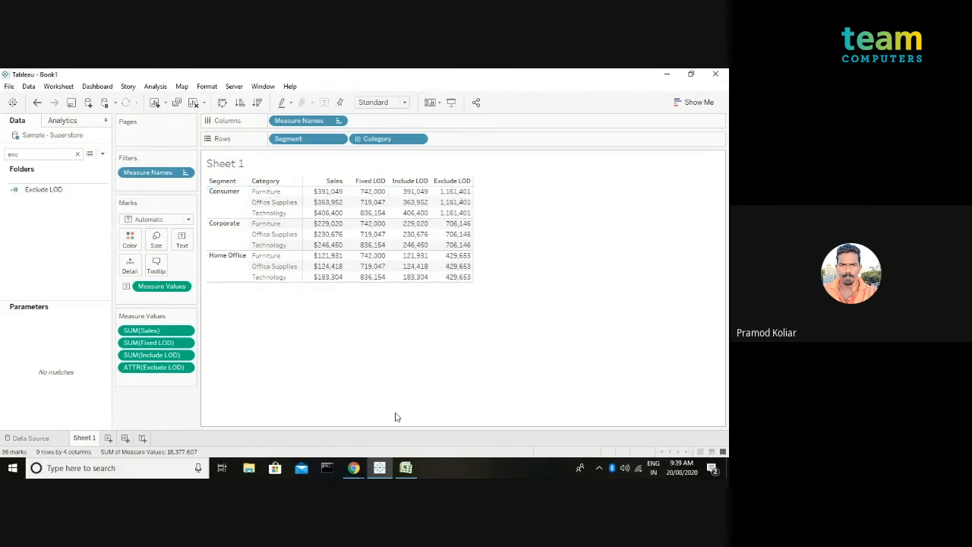
Switch to the Google Slides presentation and present the Use Case slide on eliminating data duplicacy using LOD.
left_click(356, 470)
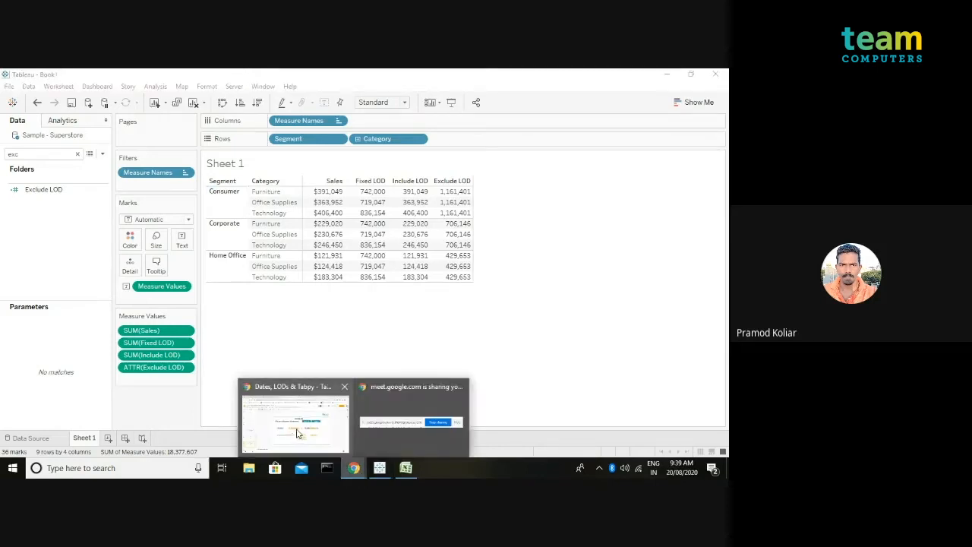
left_click(298, 433)
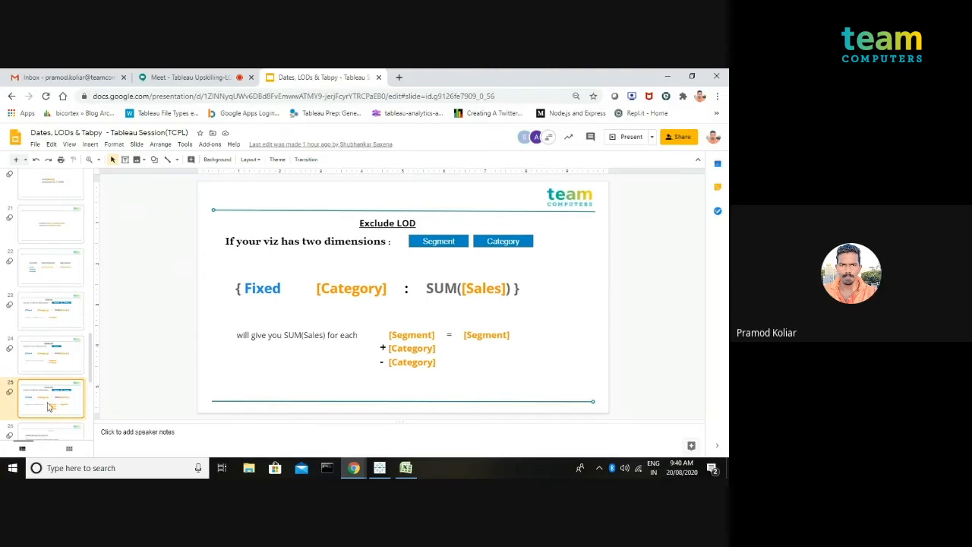
scroll(46, 406, "down", 1)
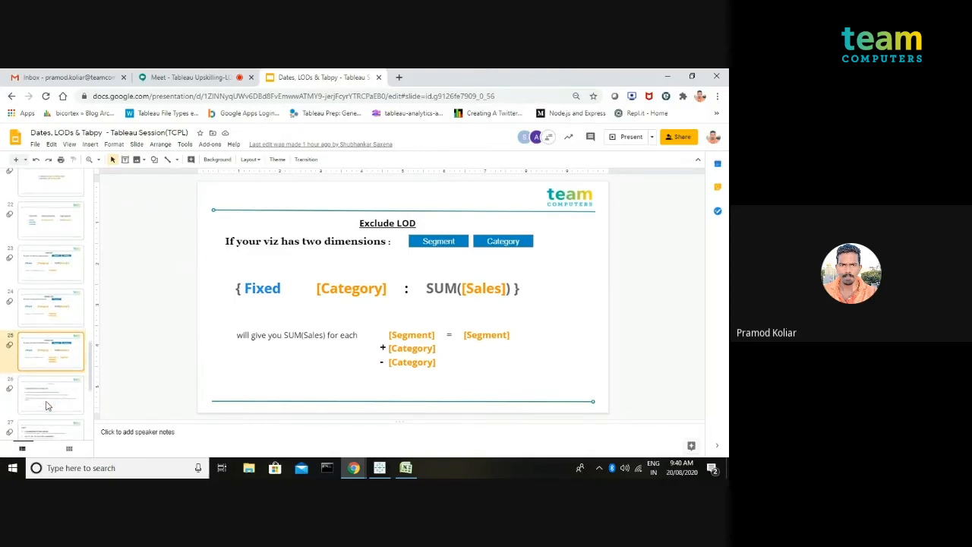
left_click(63, 407)
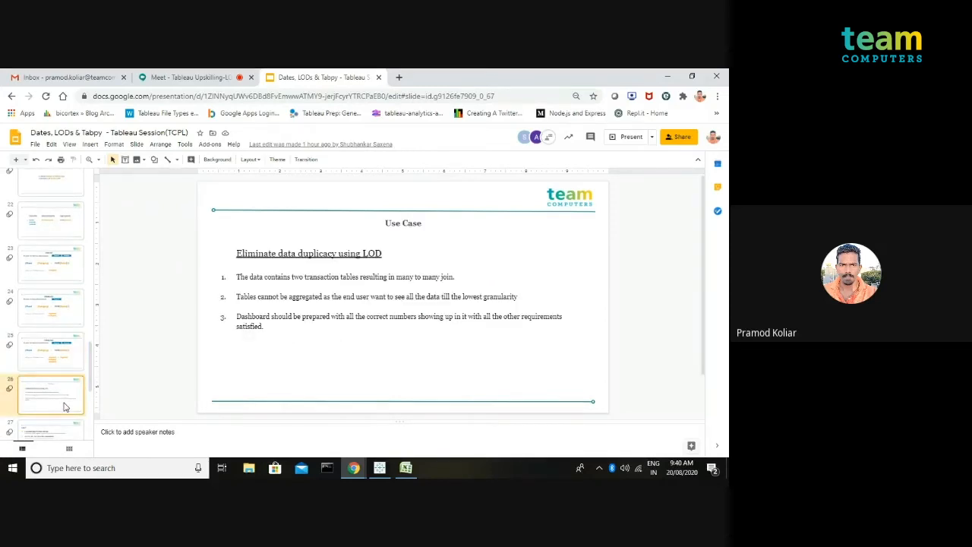
left_click(629, 142)
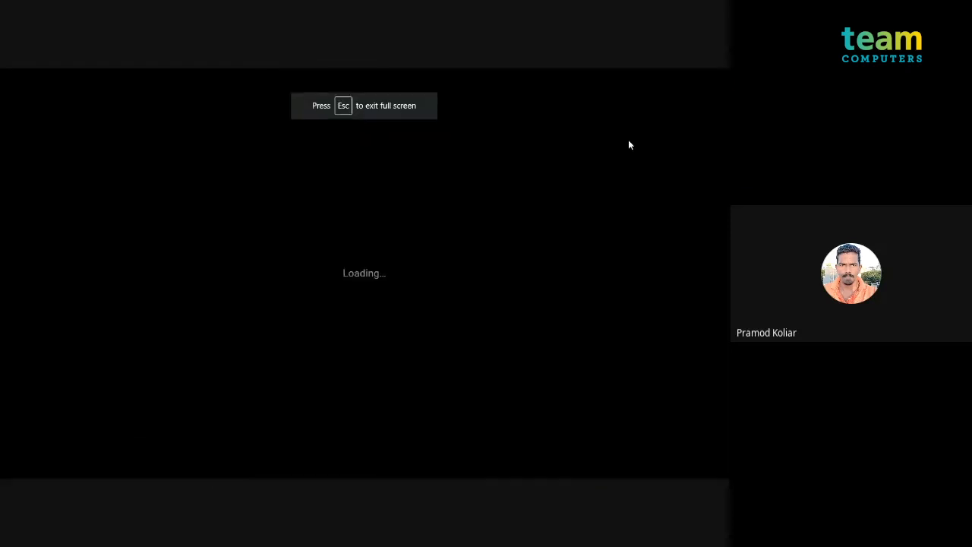
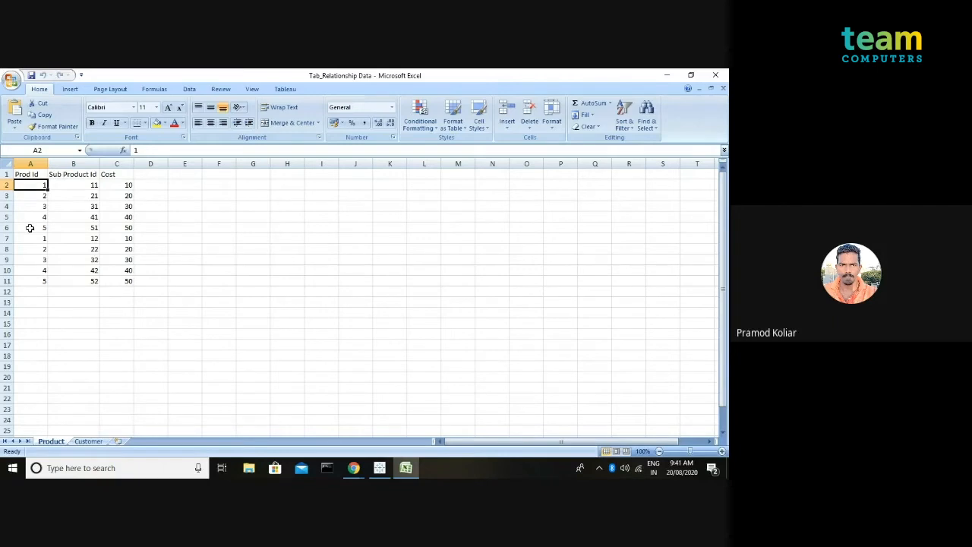
Examine the Prod Id, Sub Product Id and Cost columns on the Product sheet of the Tab_Relationship Data workbook.
left_click(29, 227)
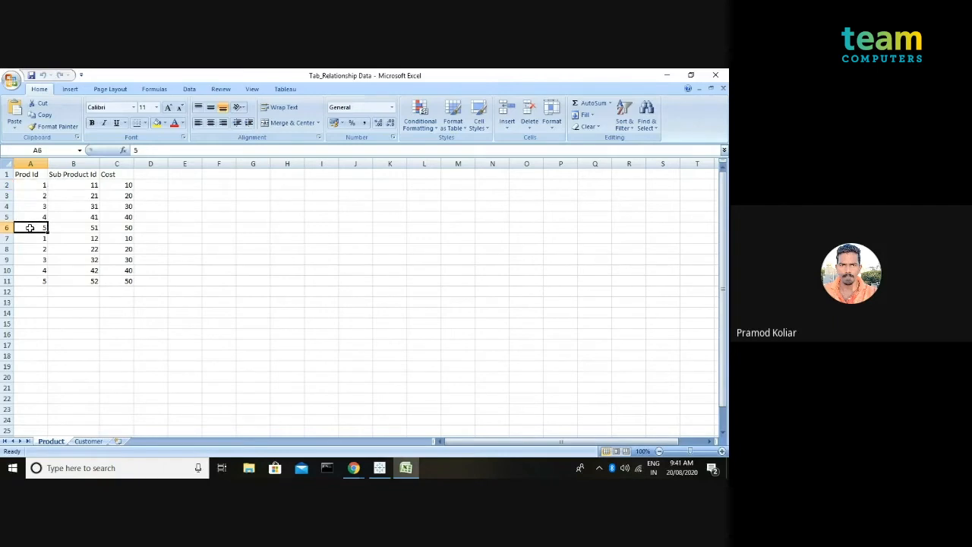
double_click(89, 185)
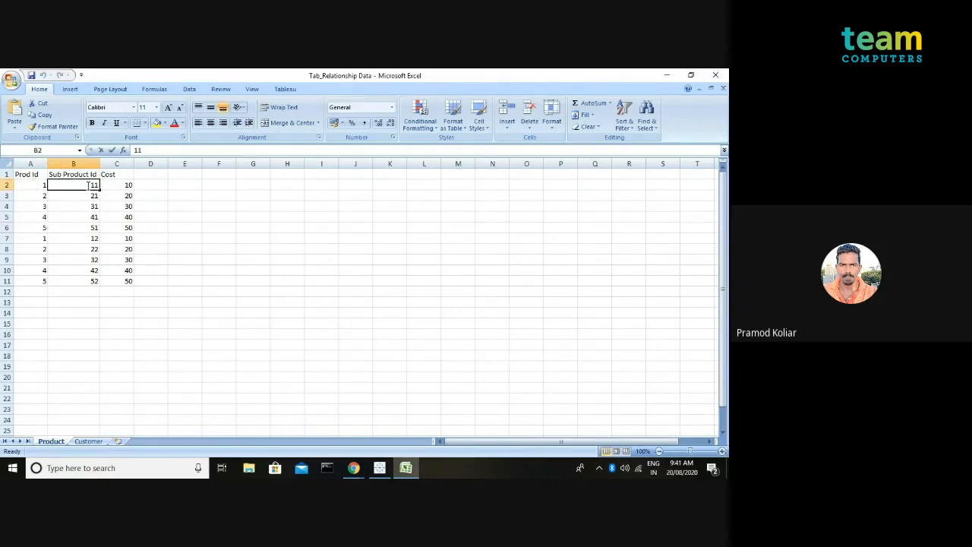
double_click(87, 308)
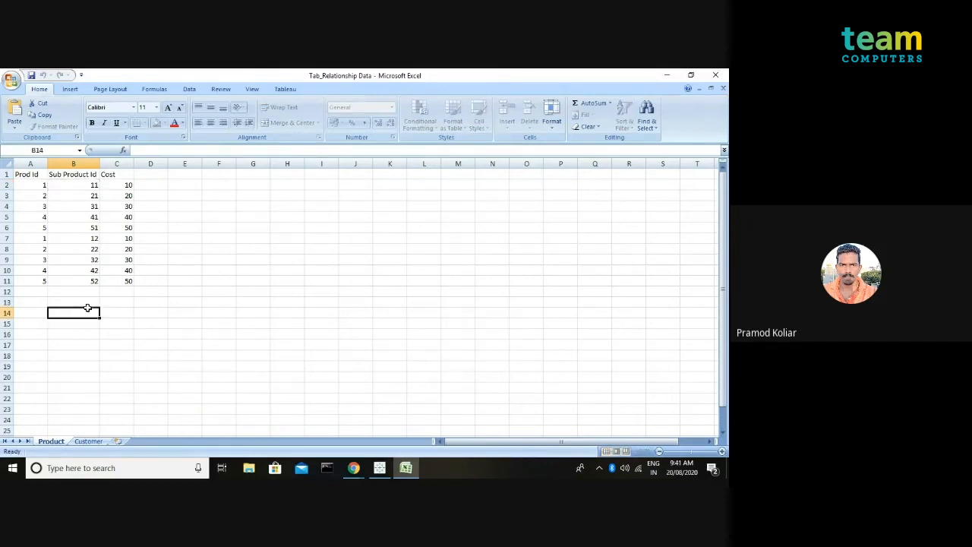
key("Escape")
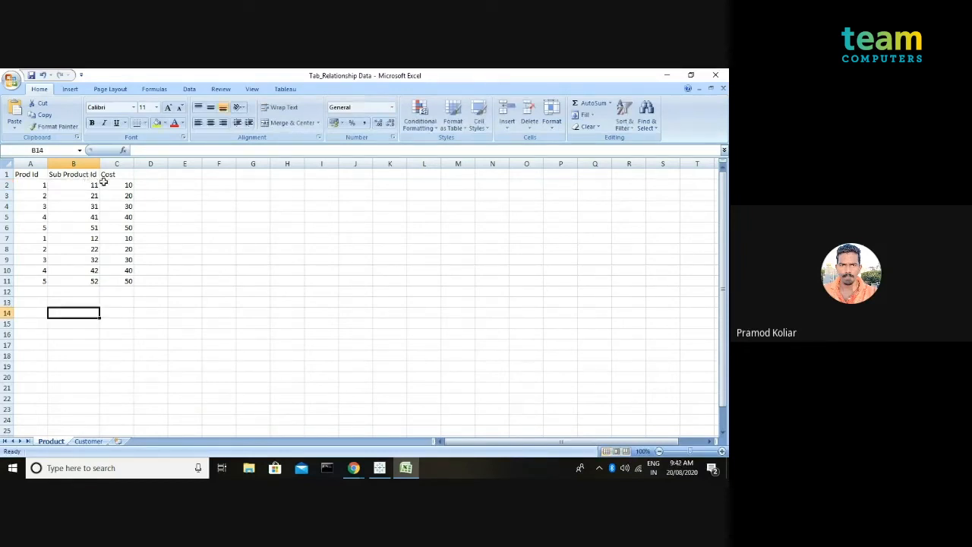
left_click(124, 187)
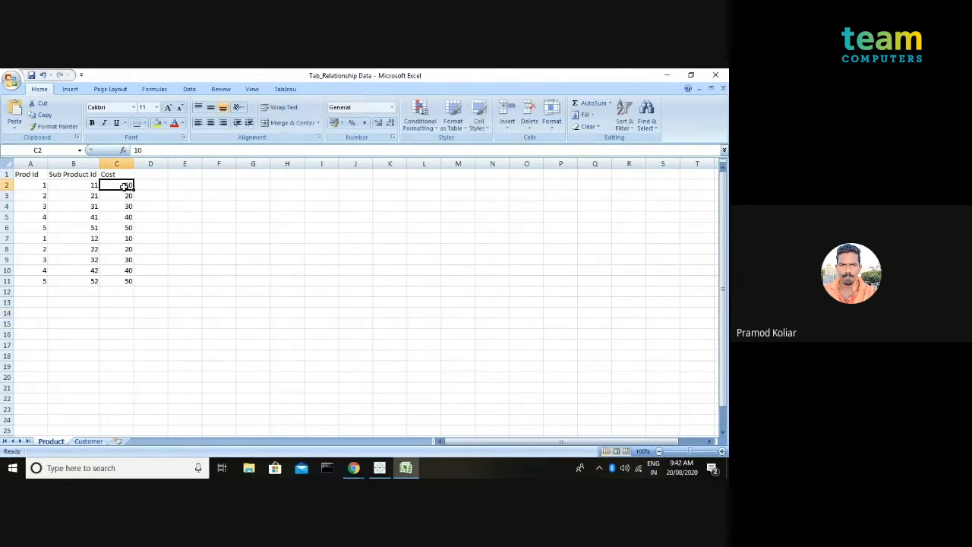
left_click(29, 185)
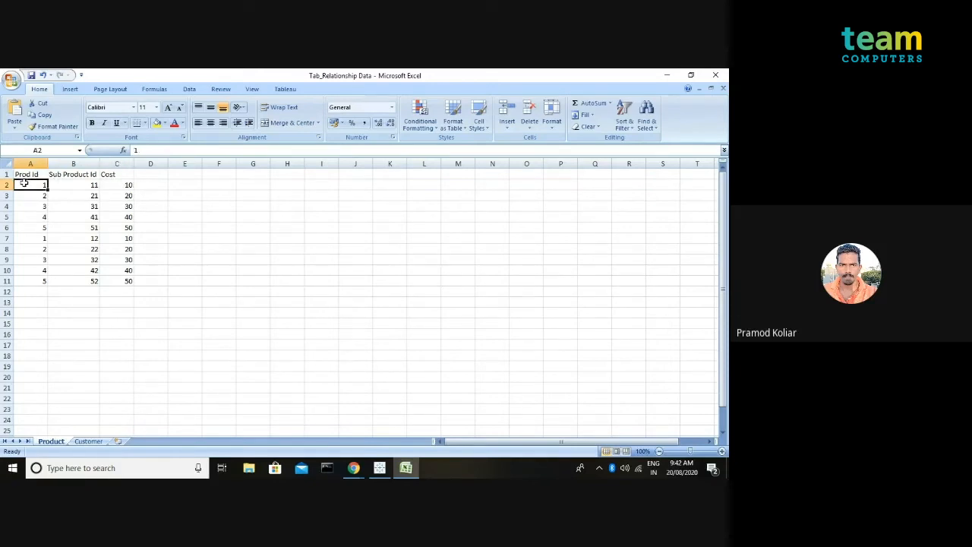
left_click(74, 185)
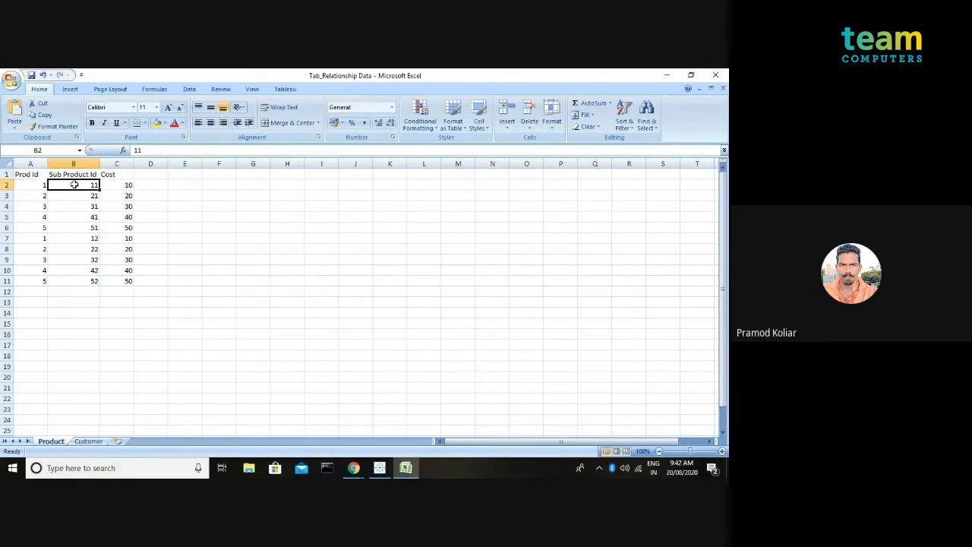
left_click(125, 185)
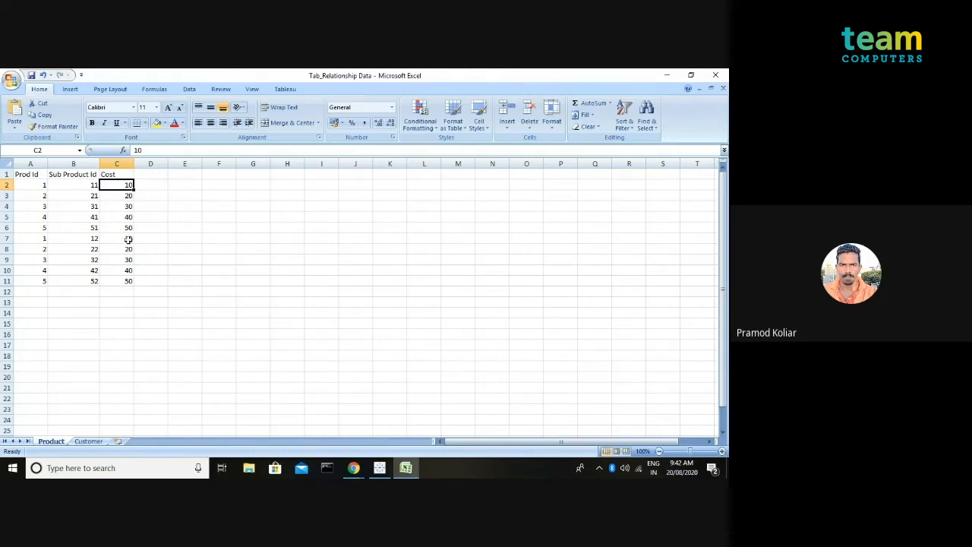
Examine the Customer Id, Prod Id and Sales columns on the Customer sheet, and return to the Product sheet.
left_click(88, 441)
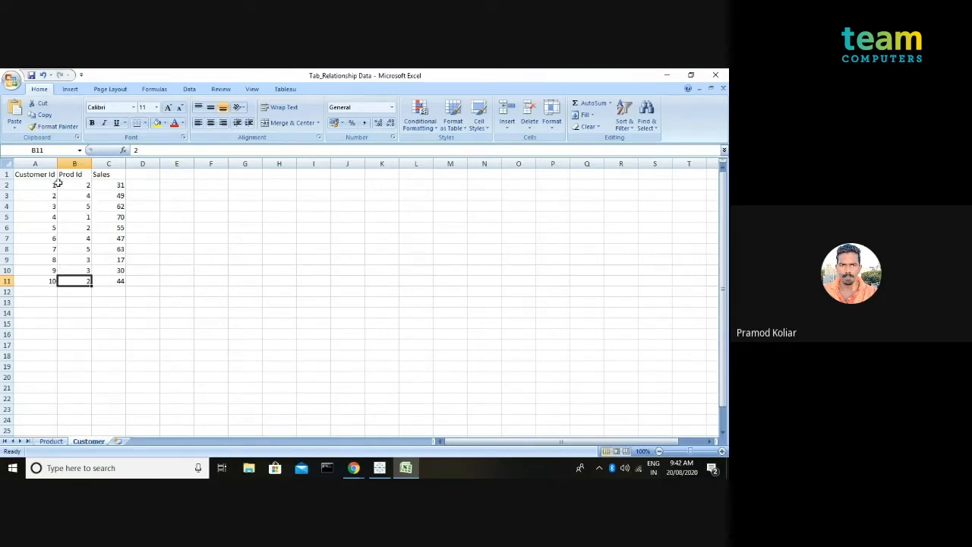
left_click(49, 184)
left_click(77, 188)
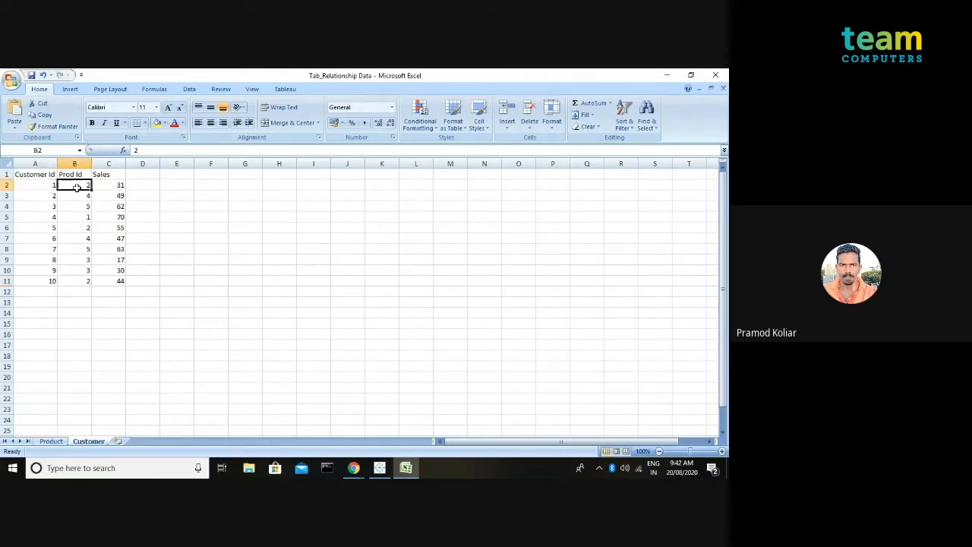
left_click(115, 184)
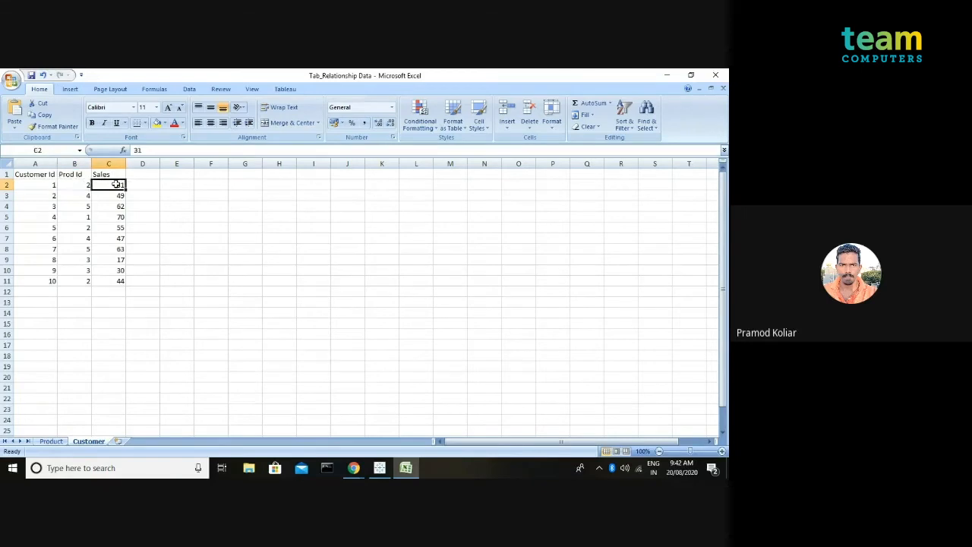
left_click(41, 184)
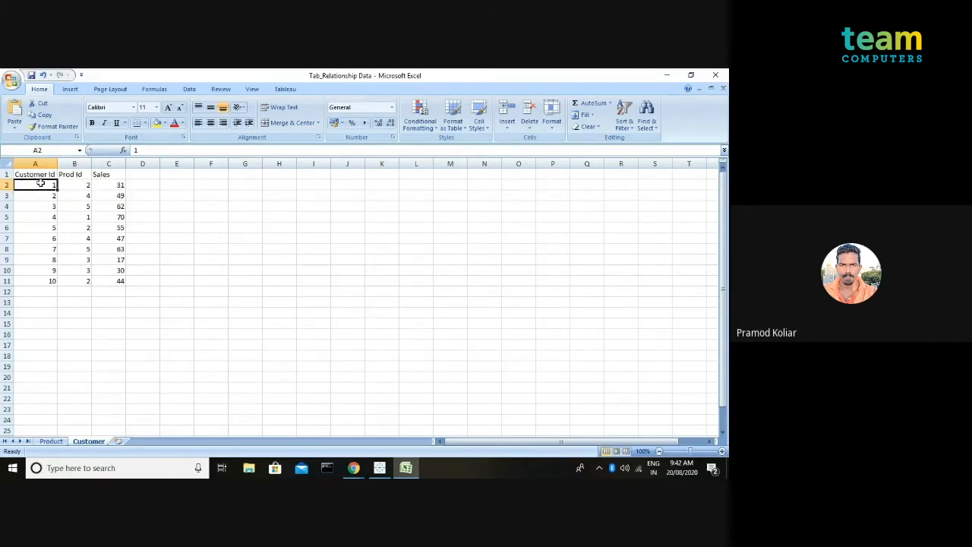
left_click(84, 187)
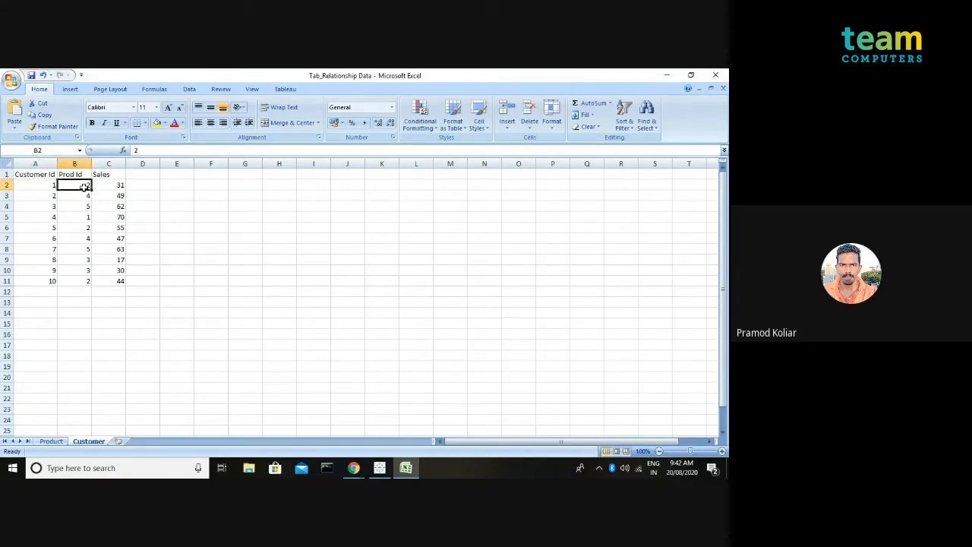
left_click(120, 185)
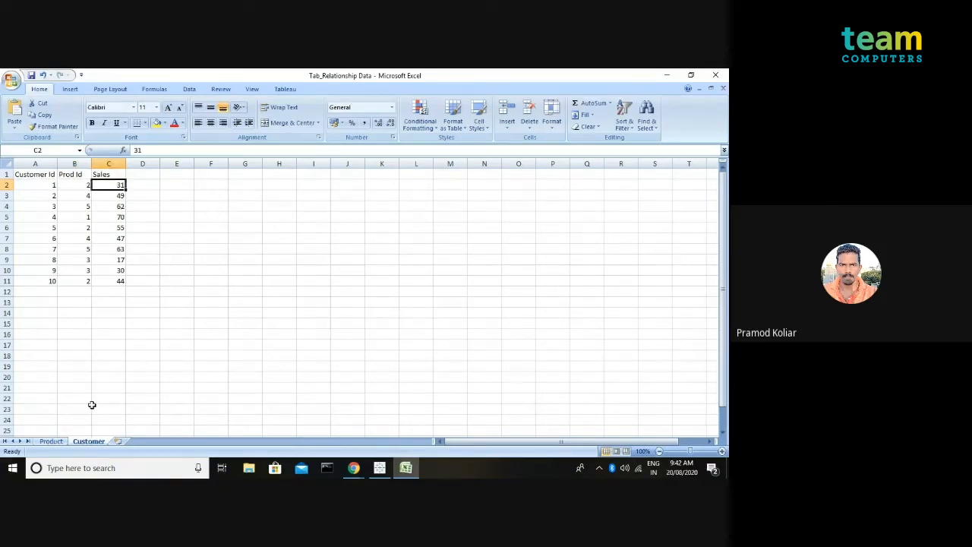
left_click(51, 441)
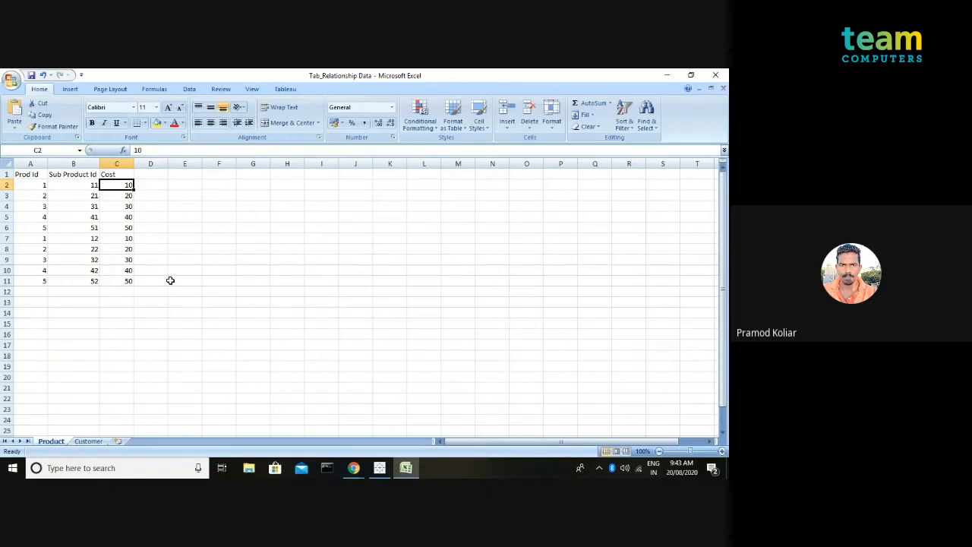
Switch to Tableau and connect to the Microsoft Excel file Tab_Relationship Data.xlsx as a new data source.
mouse_move(379, 468)
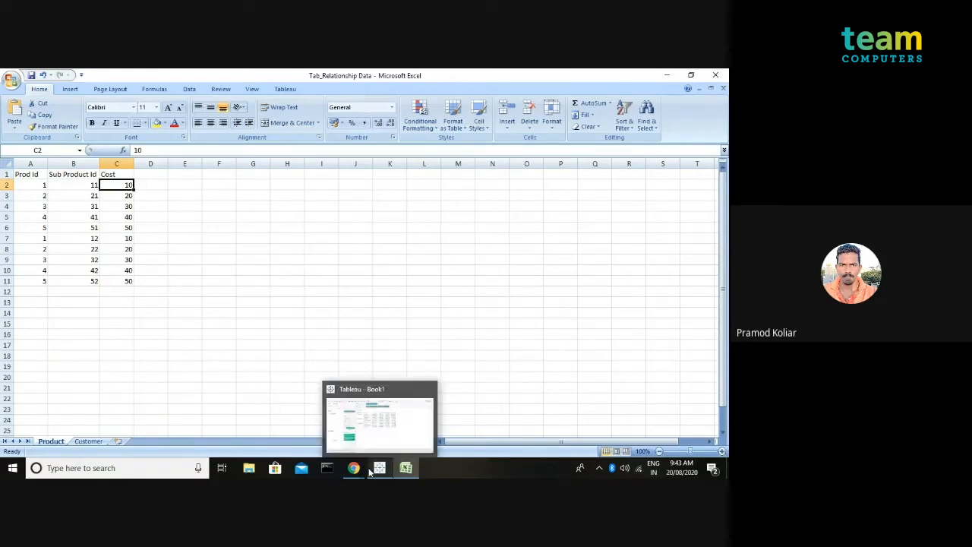
left_click(394, 427)
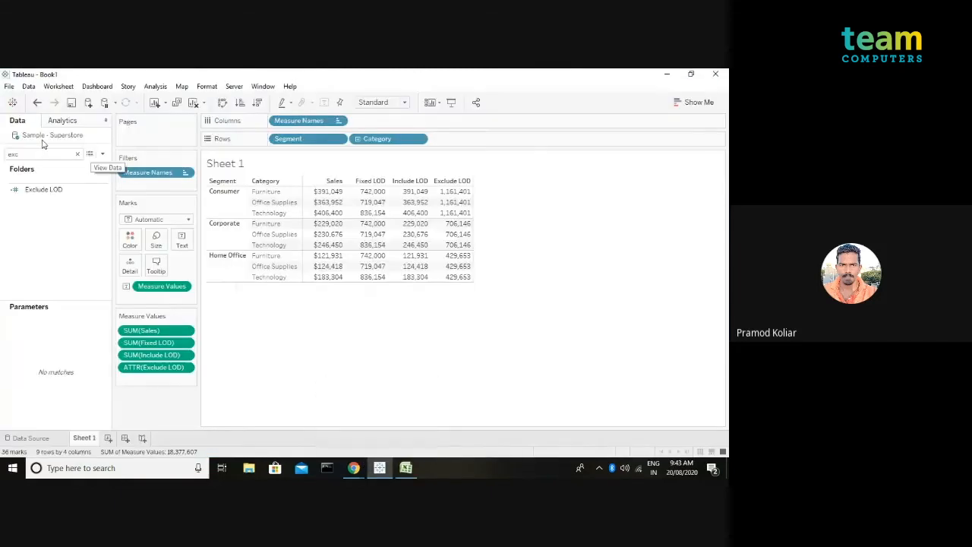
left_click(88, 103)
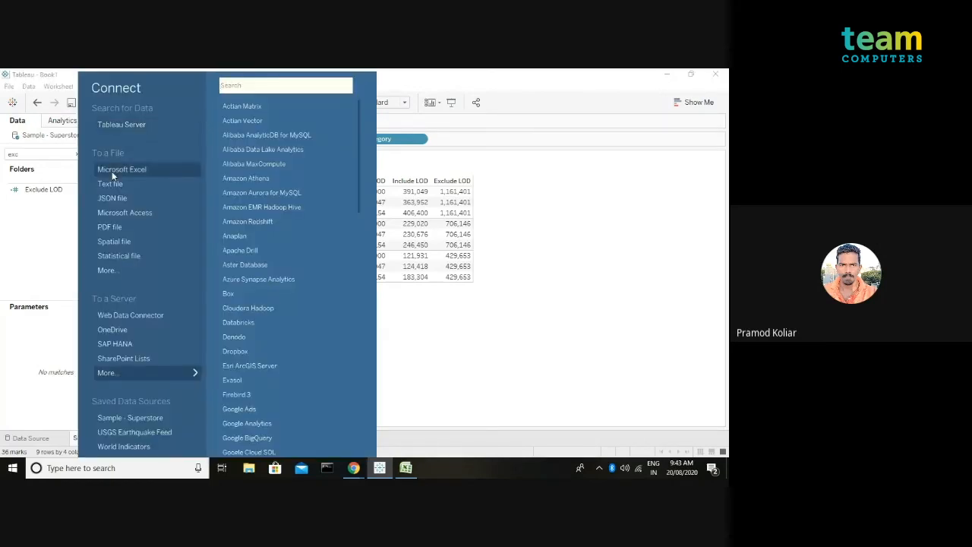
left_click(111, 171)
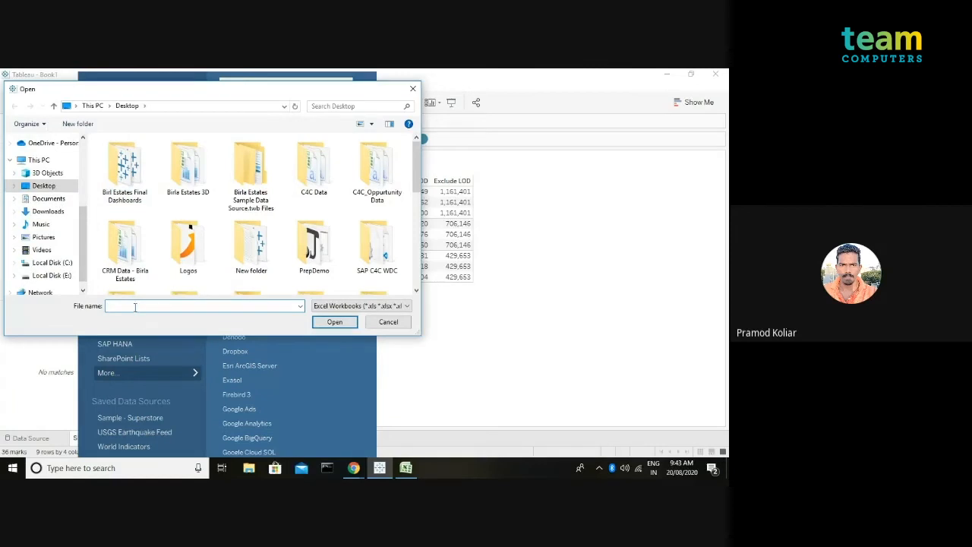
type("ta")
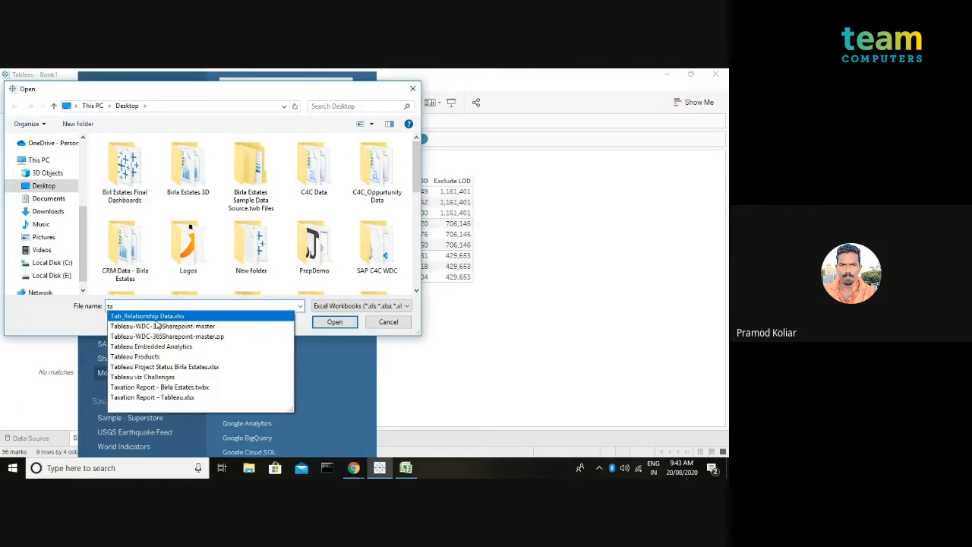
left_click(152, 316)
left_click(325, 321)
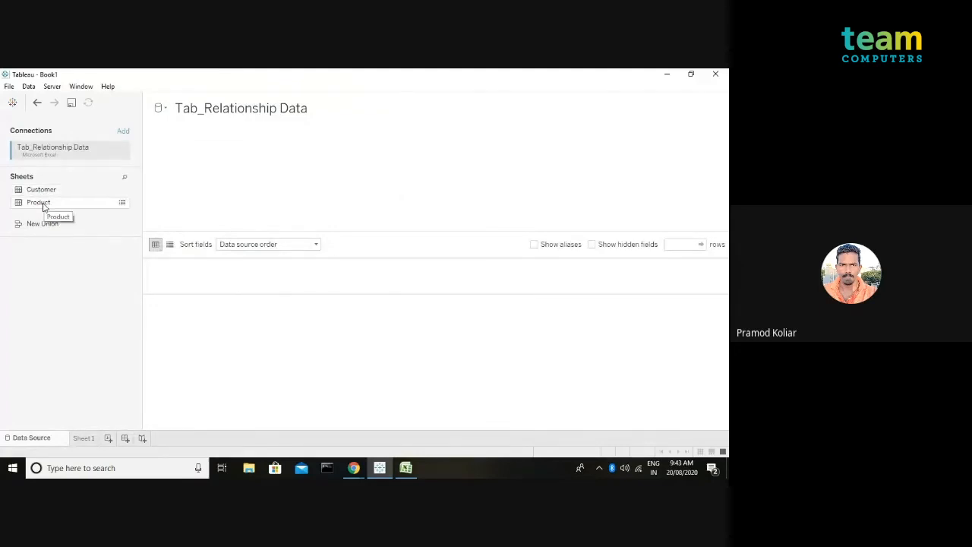
Add the Product sheet to the empty data source canvas.
left_click(44, 204)
left_click_drag(45, 203, 224, 176)
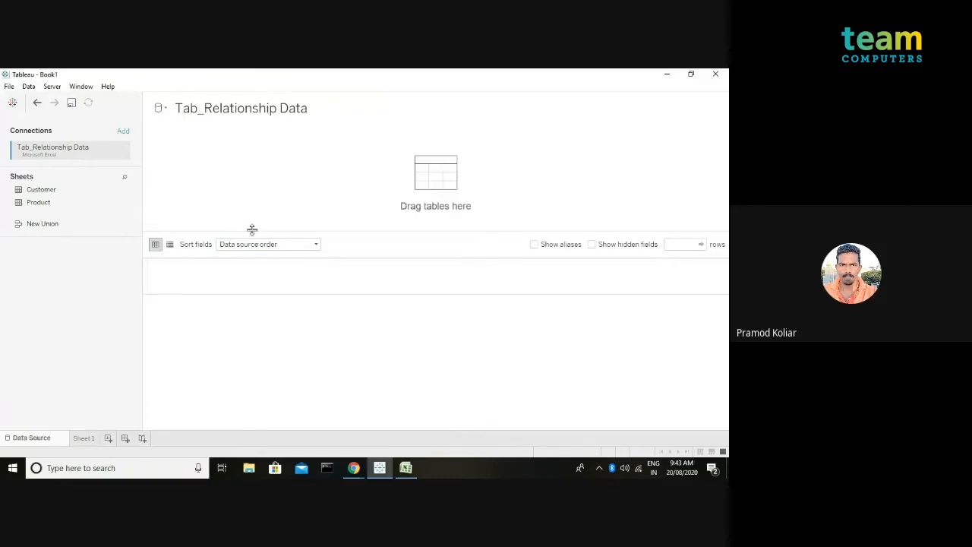
left_click_drag(43, 202, 214, 177)
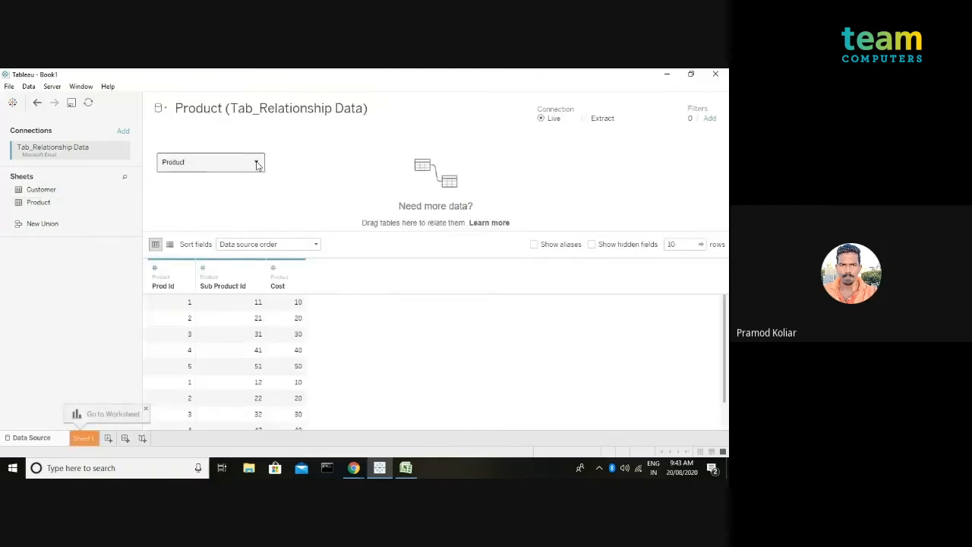
Open the Product table's join canvas, add the Customer sheet and set a left join on Prod Id.
left_click(257, 164)
left_click(280, 168)
left_click_drag(42, 189, 341, 176)
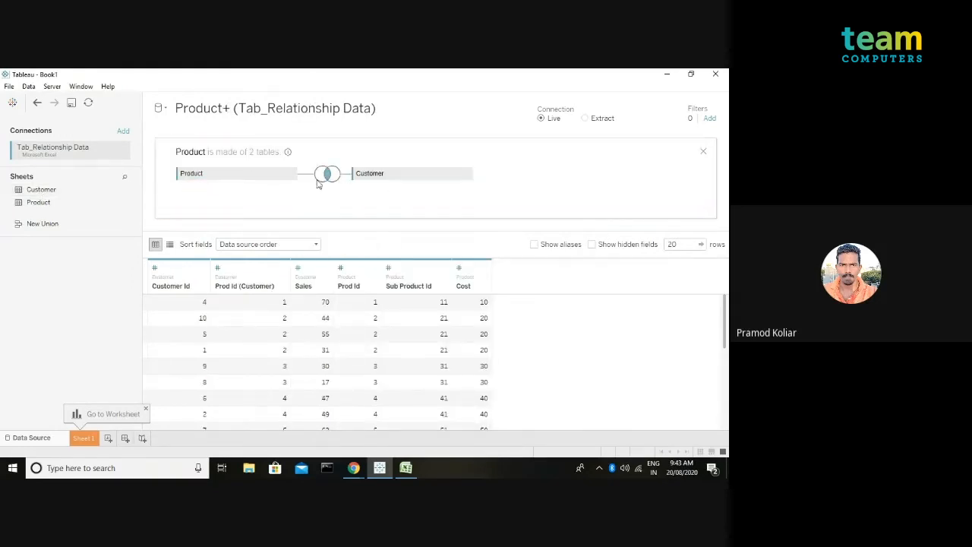
left_click(329, 176)
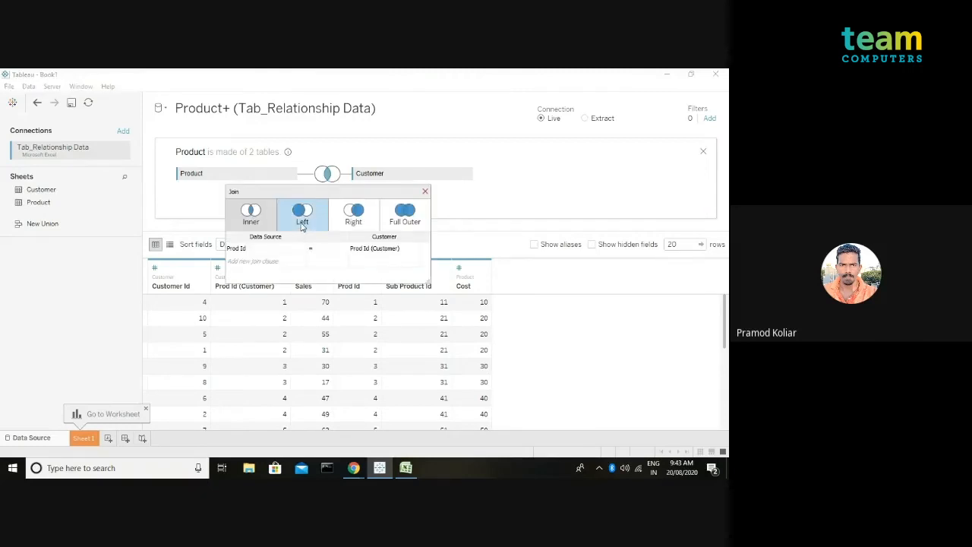
left_click(302, 225)
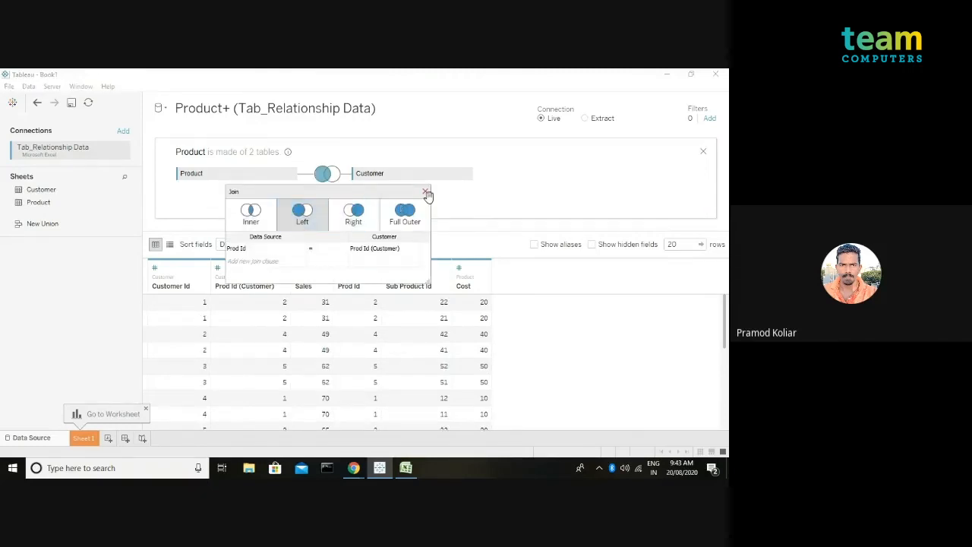
left_click(425, 192)
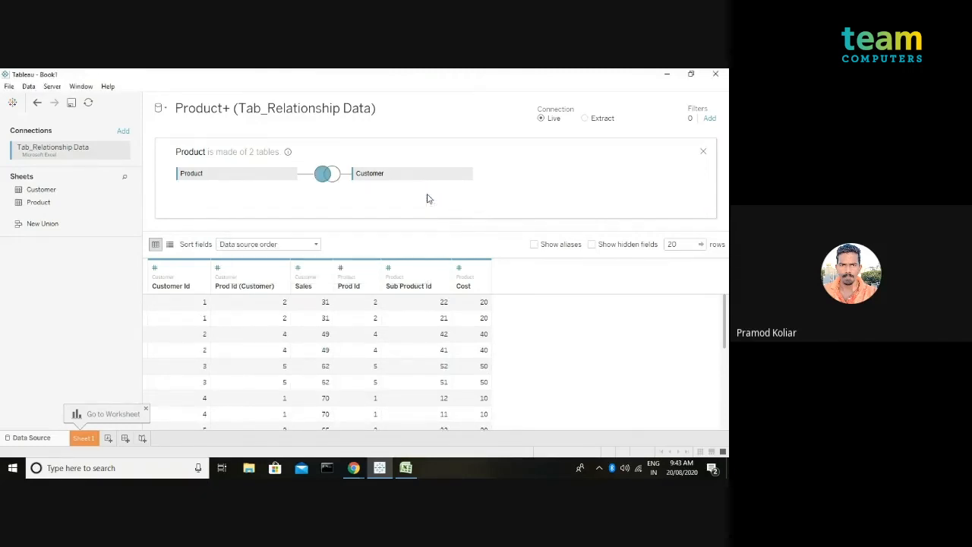
Create a new worksheet and list the Product table's Prod Id as rows.
left_click(108, 439)
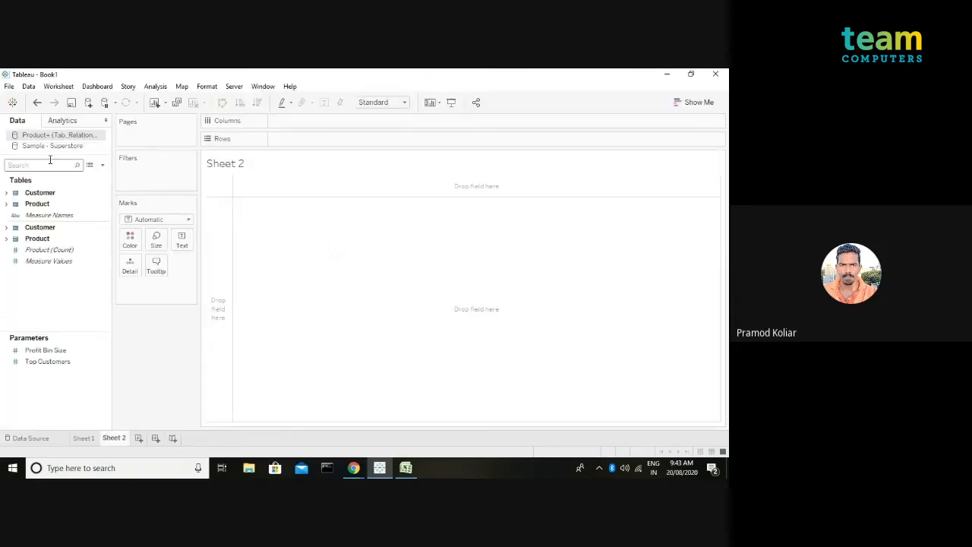
left_click(6, 193)
left_click(6, 227)
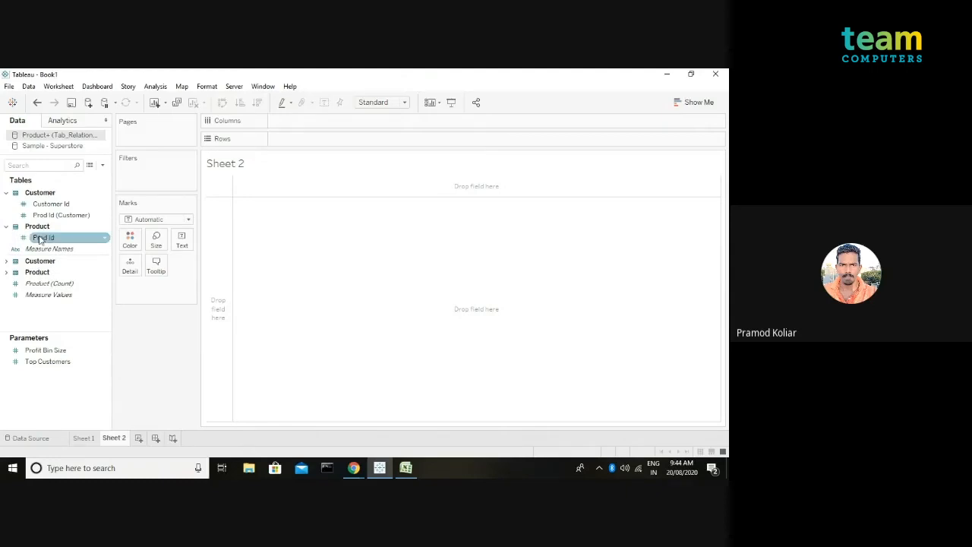
left_click_drag(43, 237, 304, 145)
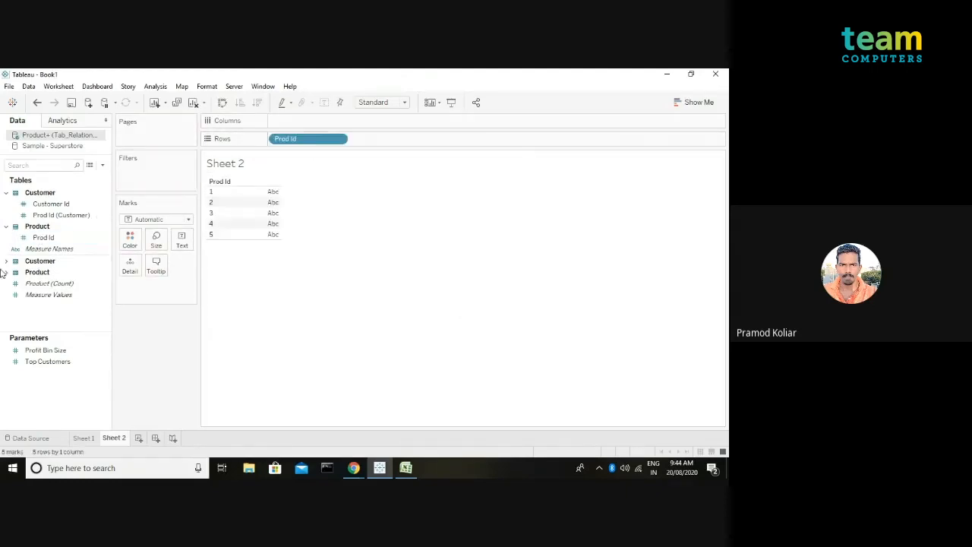
Show the Customer table's Sales and the Product table's Cost as summed values for each Prod Id.
left_click(7, 261)
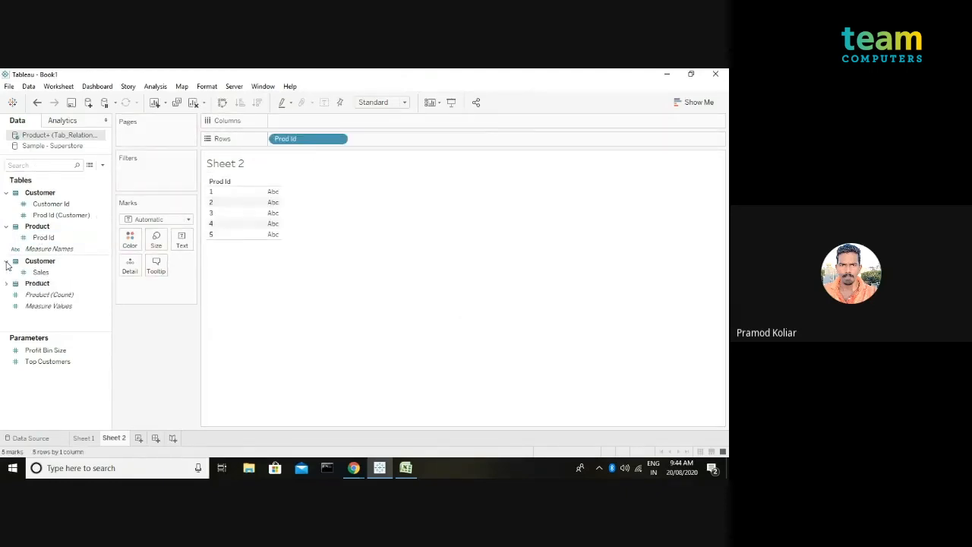
left_click_drag(34, 272, 181, 240)
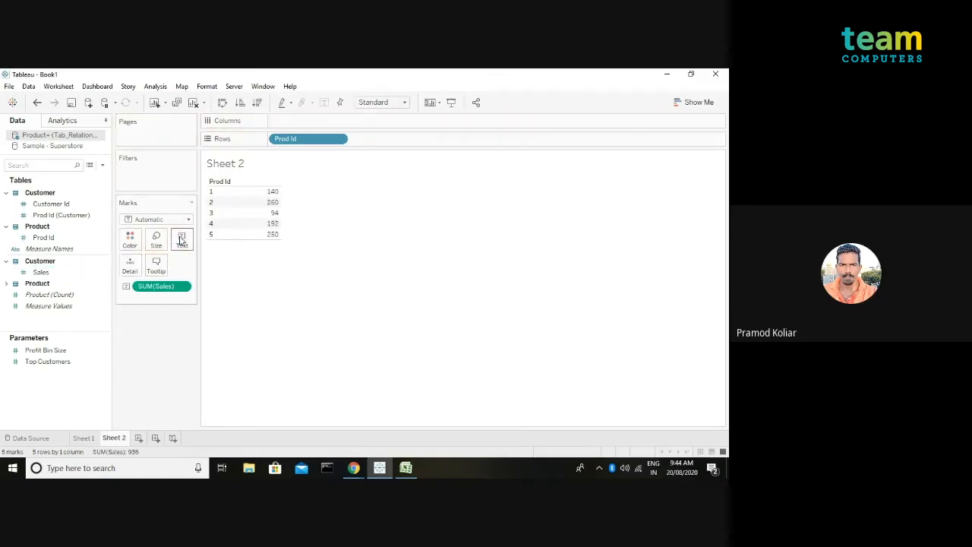
left_click(7, 283)
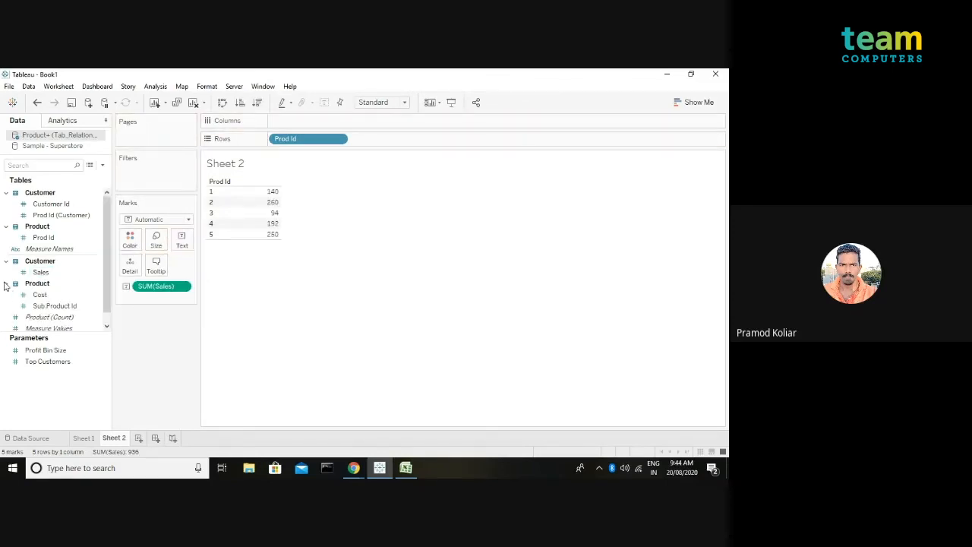
left_click(47, 296)
left_click_drag(48, 300, 270, 212)
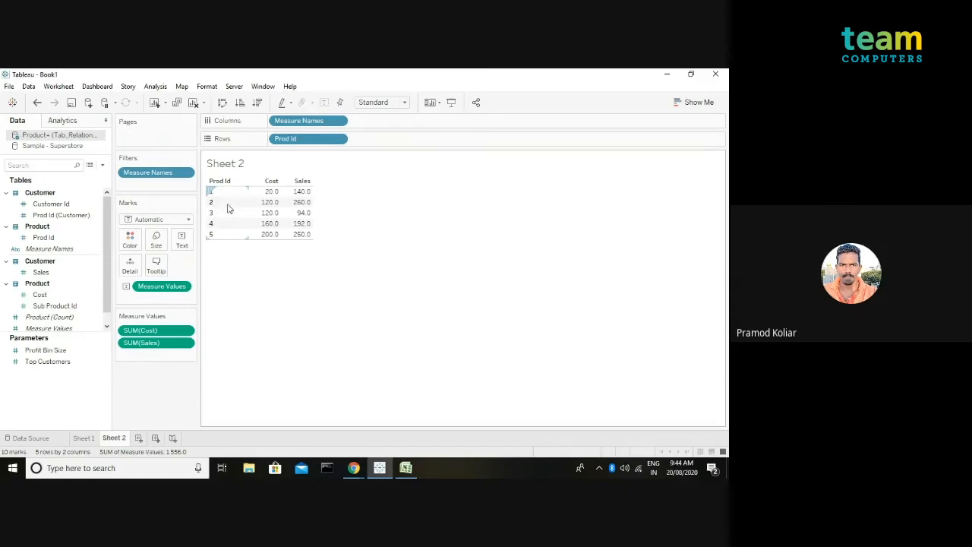
Check the Cost of Prod Id 2 against its two rows on the Product sheet in Excel, and return to Tableau.
mouse_move(275, 205)
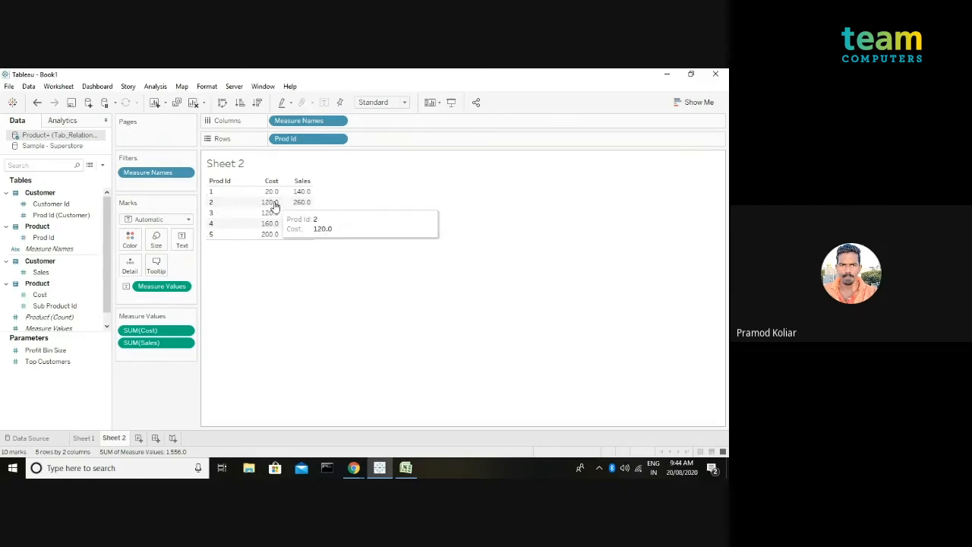
left_click(275, 205)
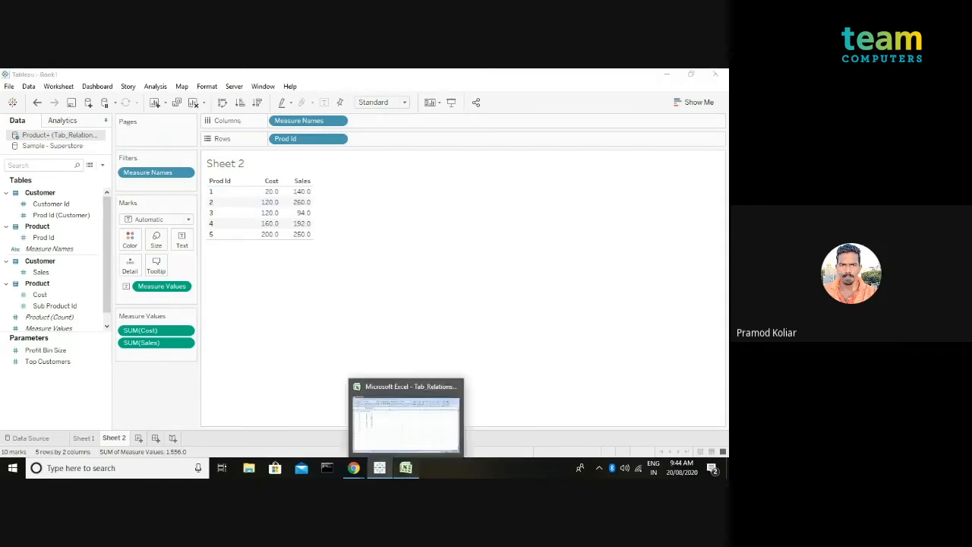
left_click(406, 467)
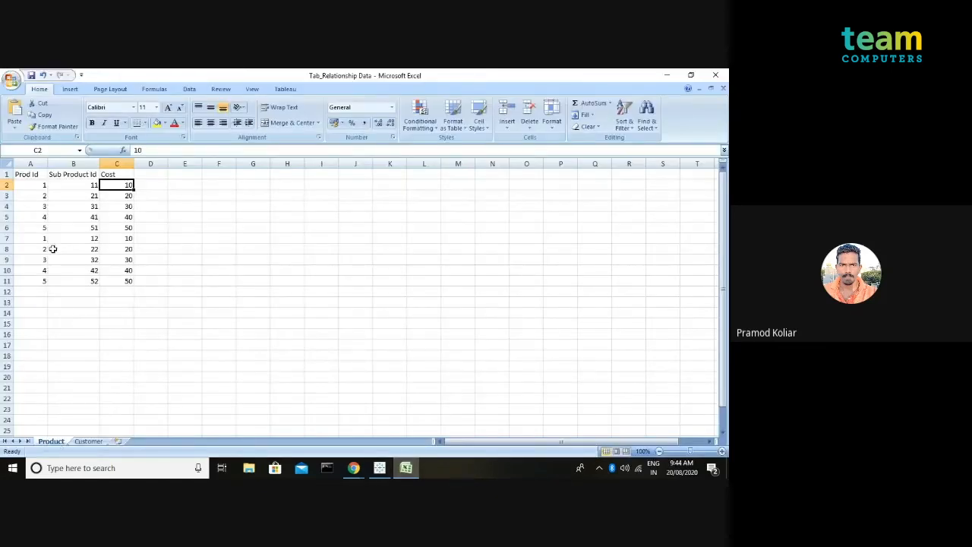
left_click(44, 197)
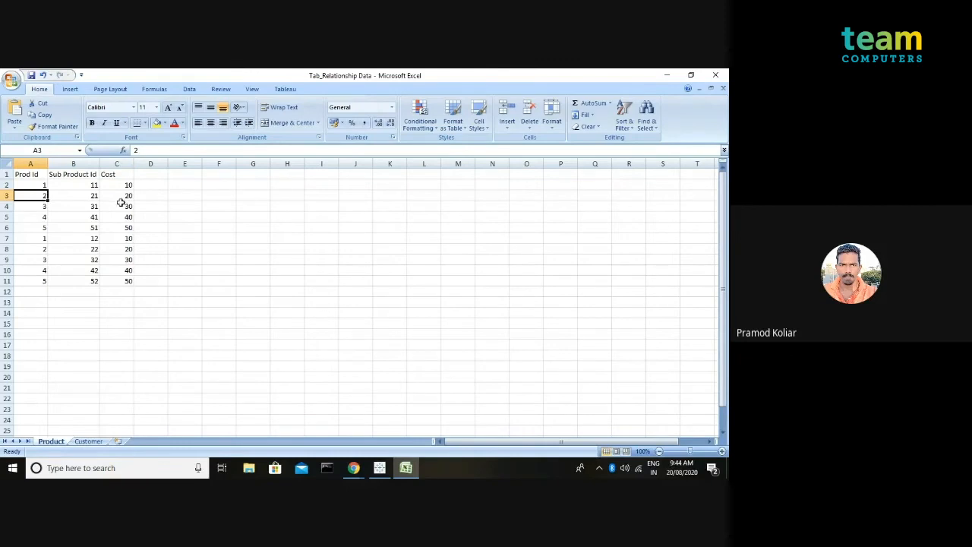
left_click(120, 196)
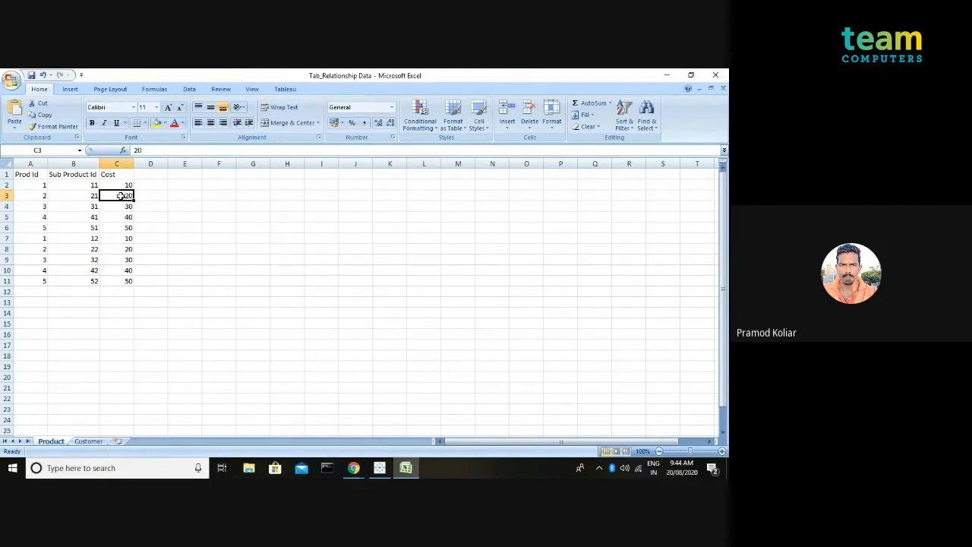
left_click(33, 249)
left_click(128, 247)
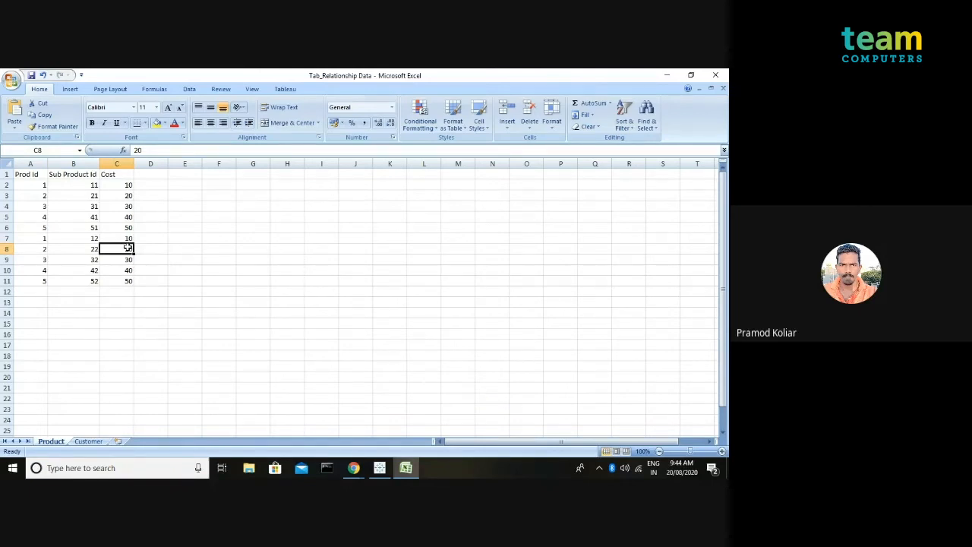
left_click(379, 467)
mouse_move(269, 205)
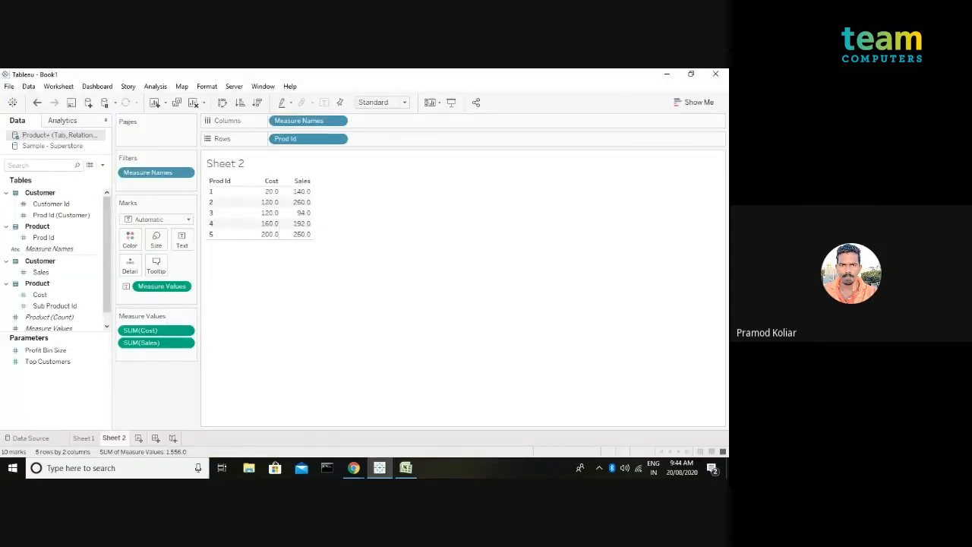
Switch to Excel and compare the rows for Prod Id 2 on the Product sheet with those on the Customer sheet.
left_click(406, 468)
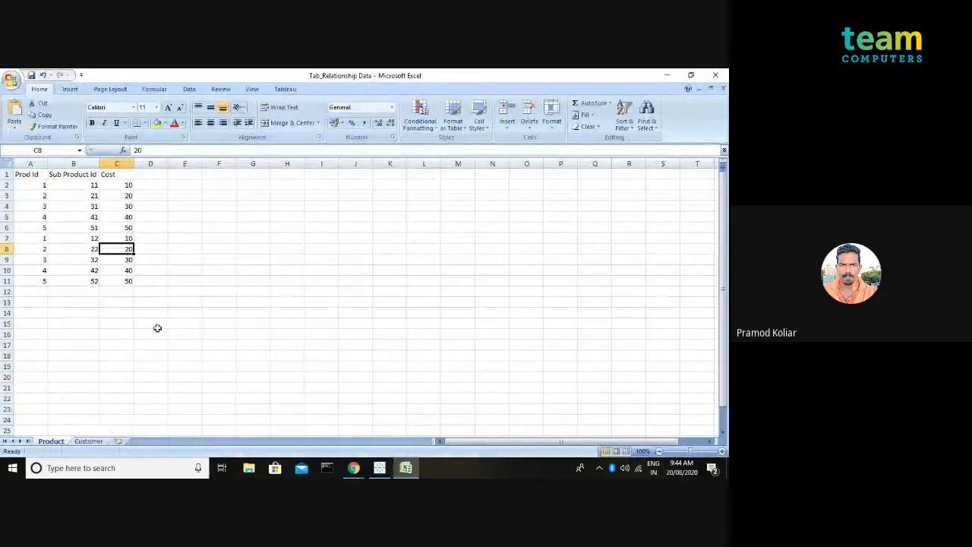
left_click(42, 198)
left_click(41, 251)
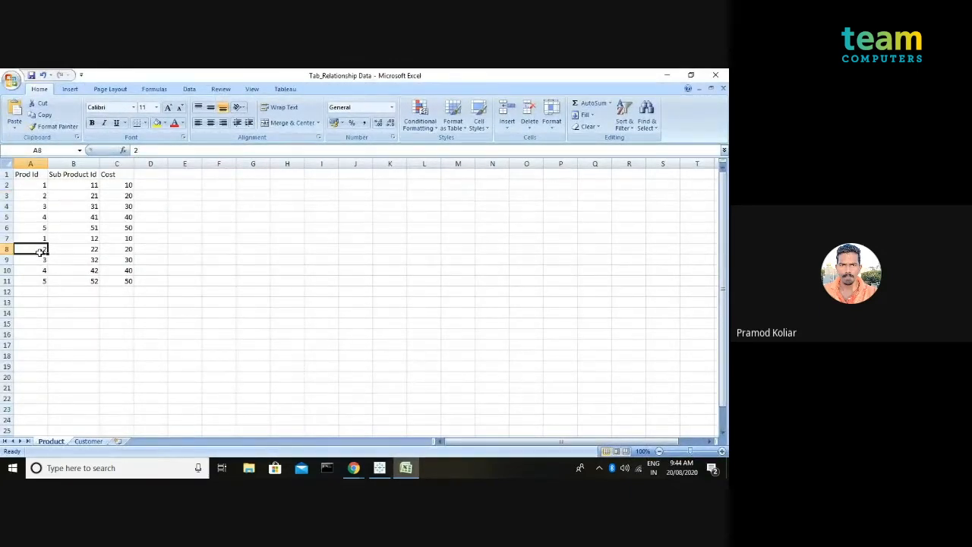
left_click(88, 441)
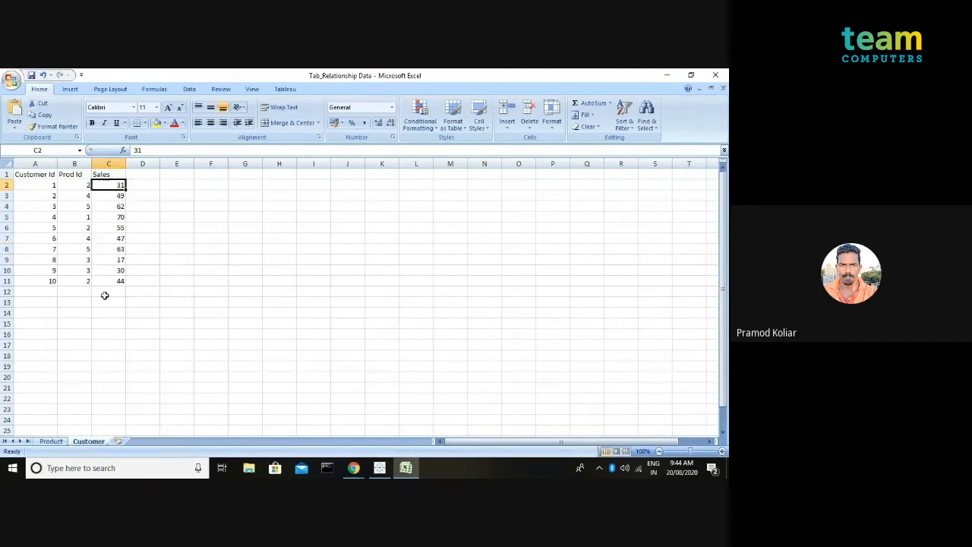
left_click(76, 186)
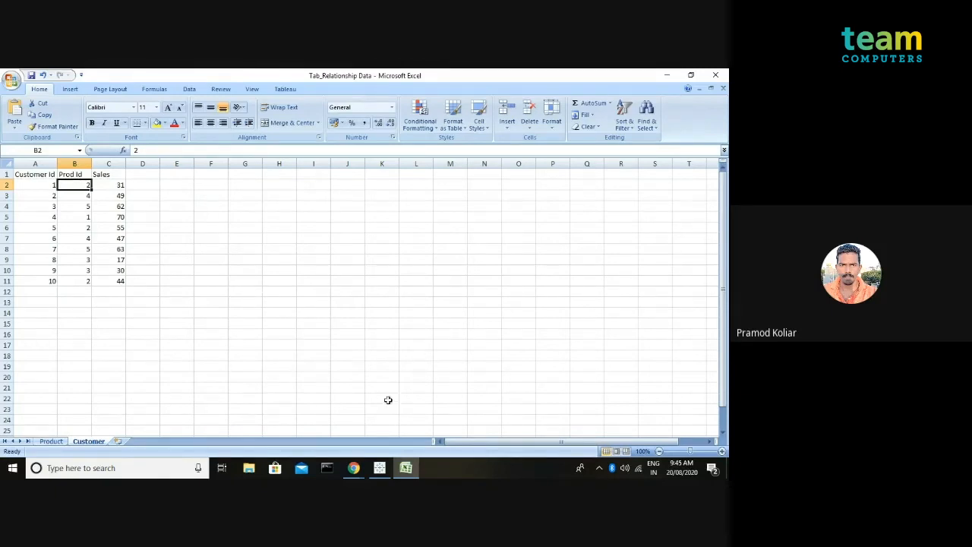
Switch to Tableau, create a calculated field Number of Records with the formula 1, and add it to the table's measure values.
left_click(379, 467)
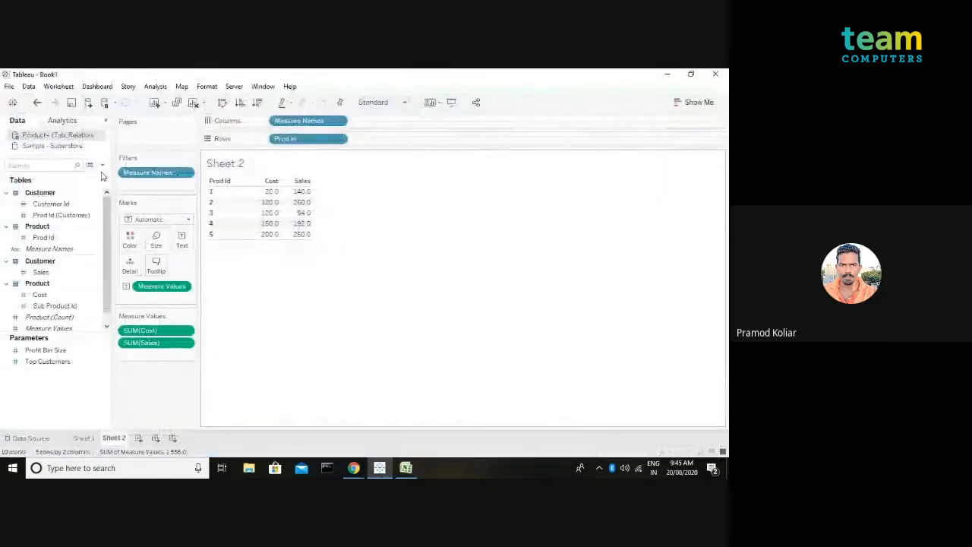
left_click(102, 166)
left_click(65, 176)
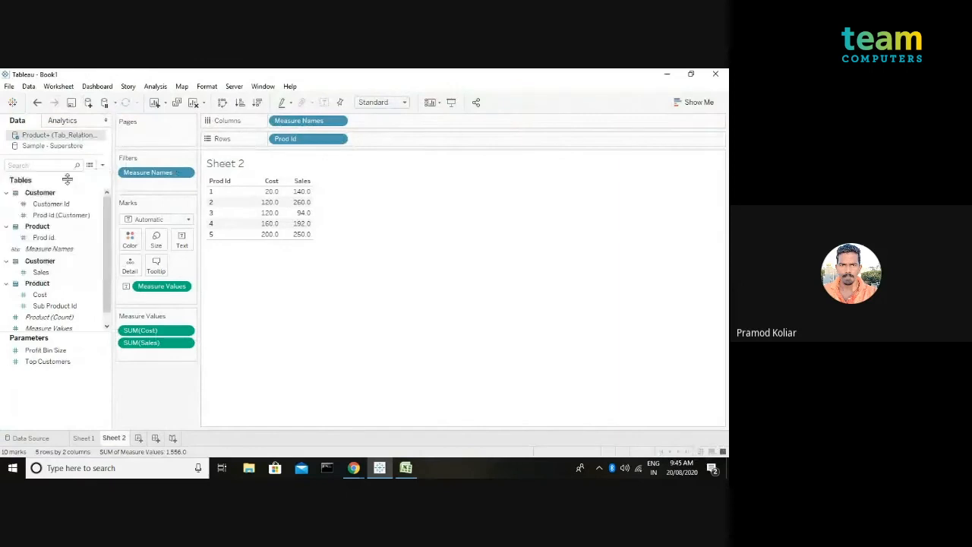
type("Num")
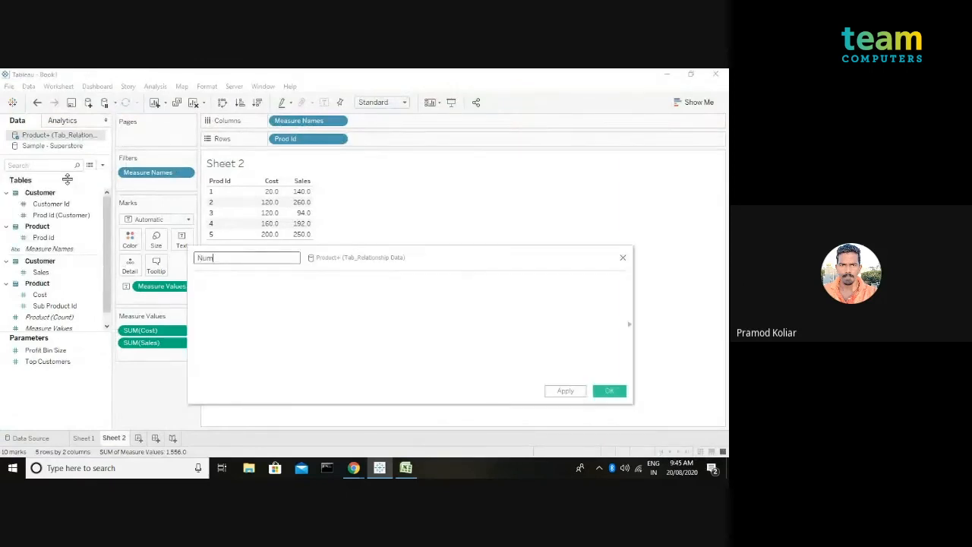
type("ber of Records")
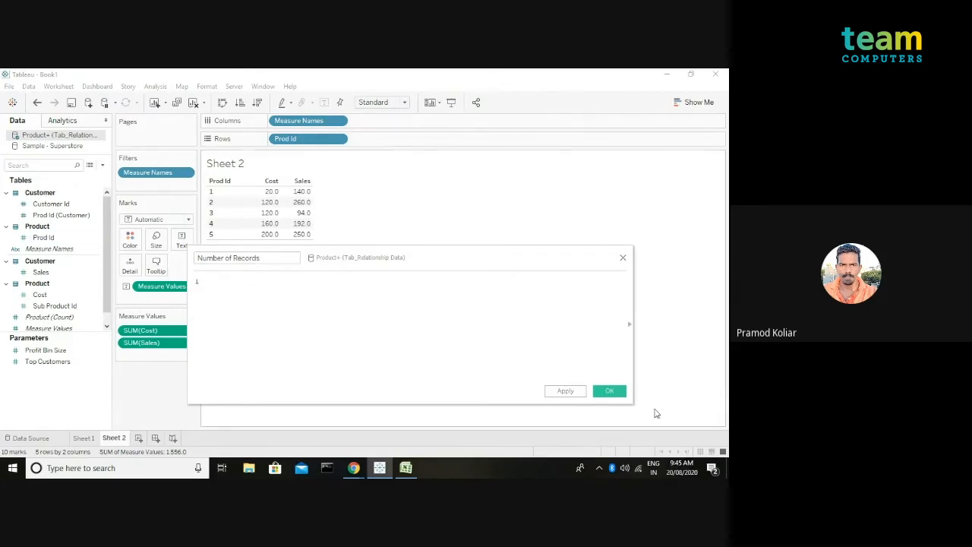
left_click(611, 391)
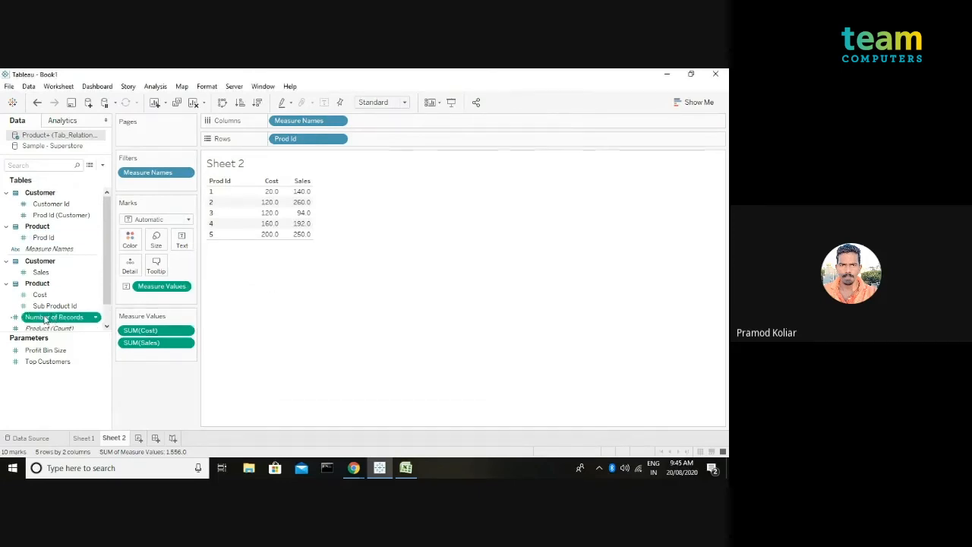
left_click_drag(54, 317, 156, 357)
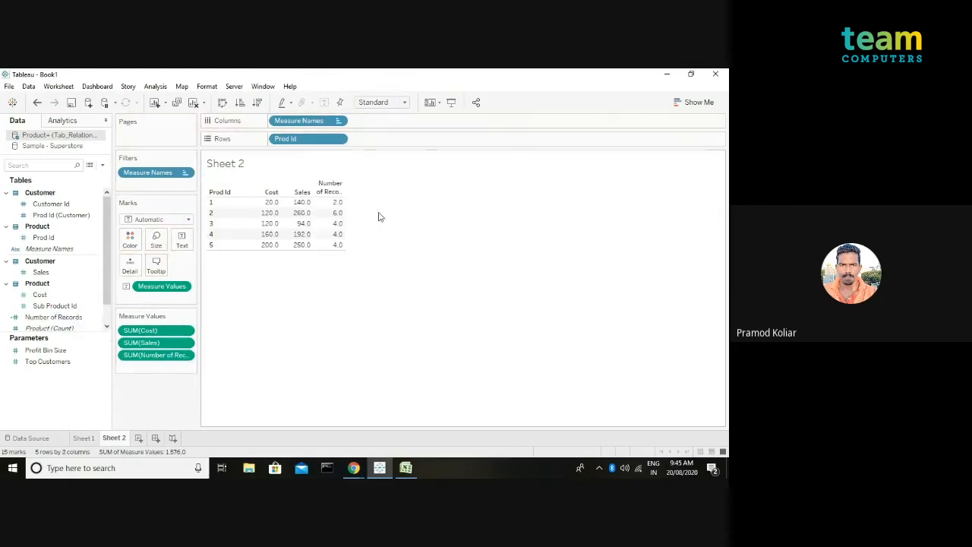
Review the record count and Cost for Prod Id 2, and examine Sub Product Id and Cost on Excel's Product sheet.
mouse_move(336, 221)
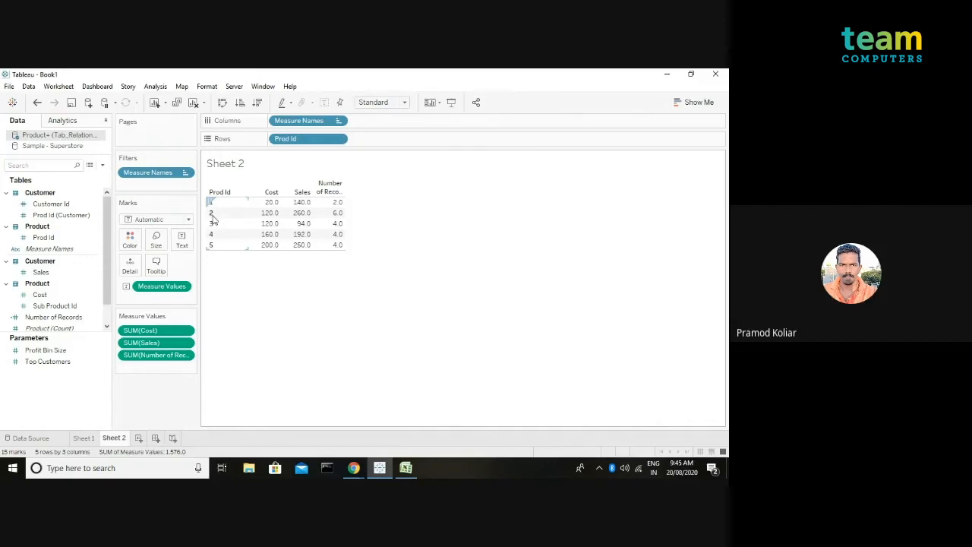
mouse_move(261, 214)
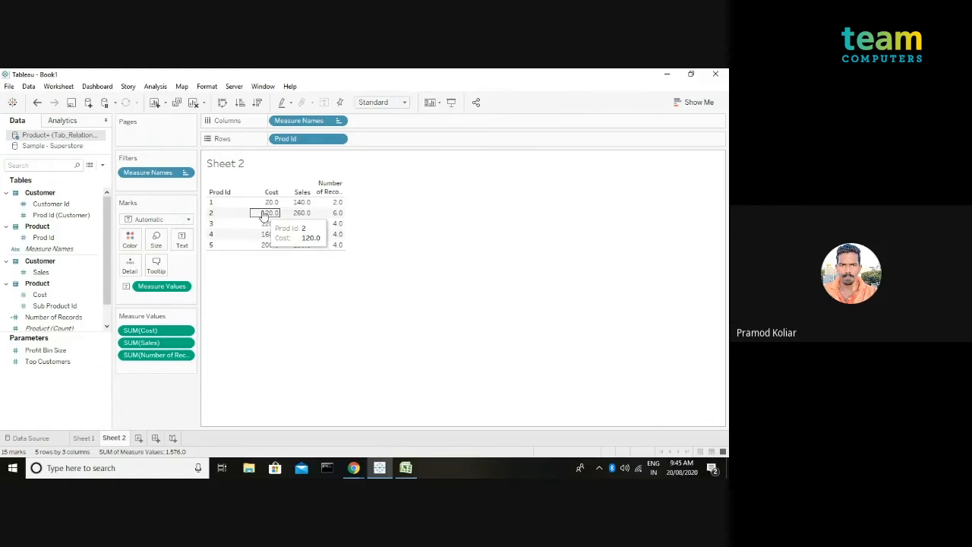
mouse_move(404, 471)
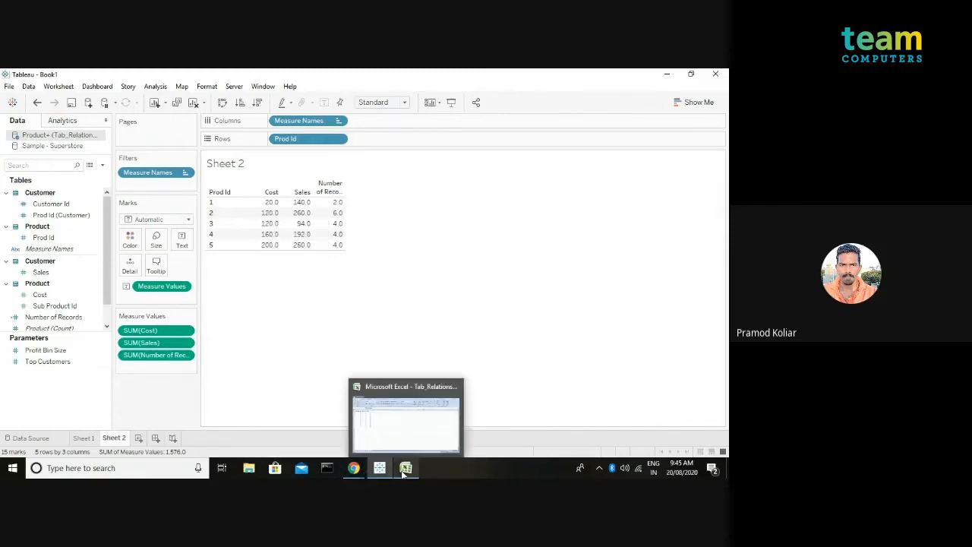
left_click(394, 439)
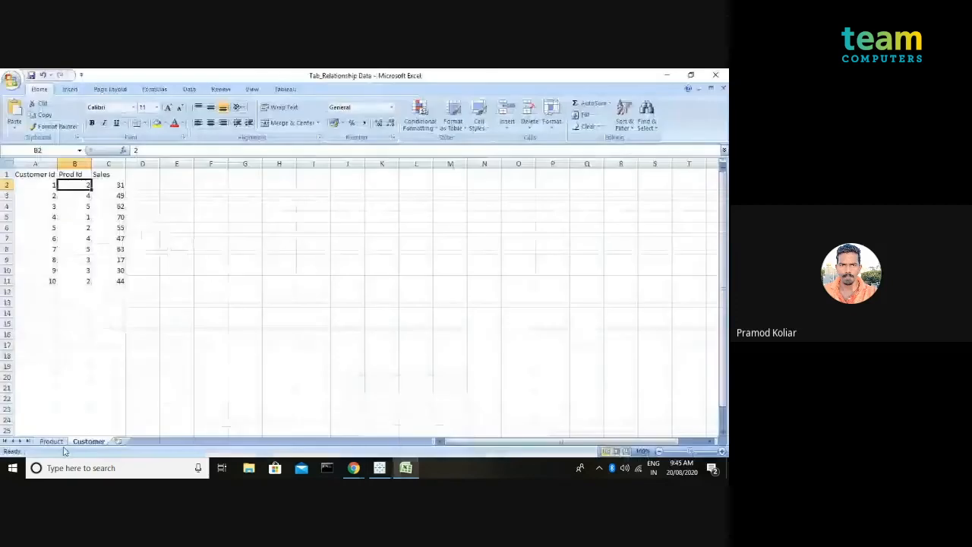
left_click(54, 442)
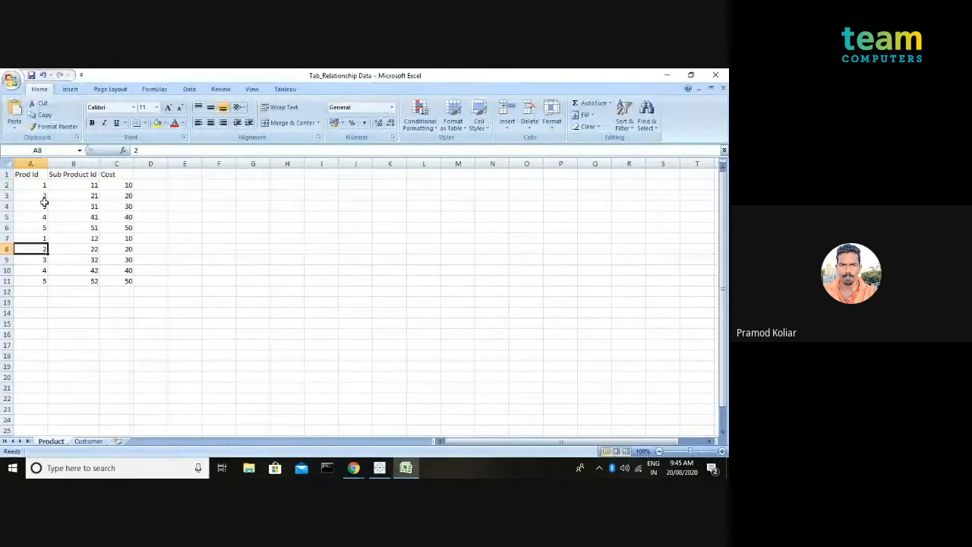
left_click(78, 186)
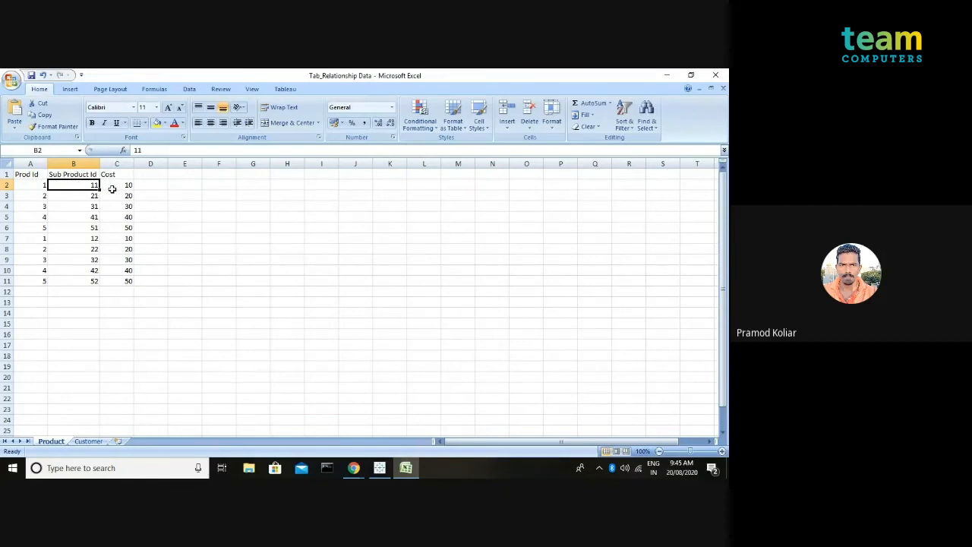
left_click(112, 190)
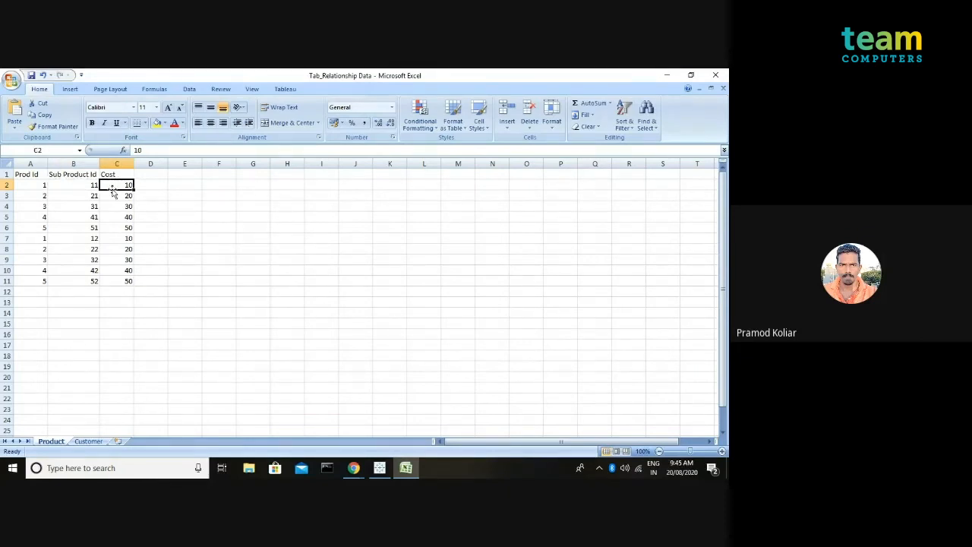
Compare the Product and Customer sheets for Prod Id 2, review the Product column headers, and return to Tableau.
left_click(35, 195)
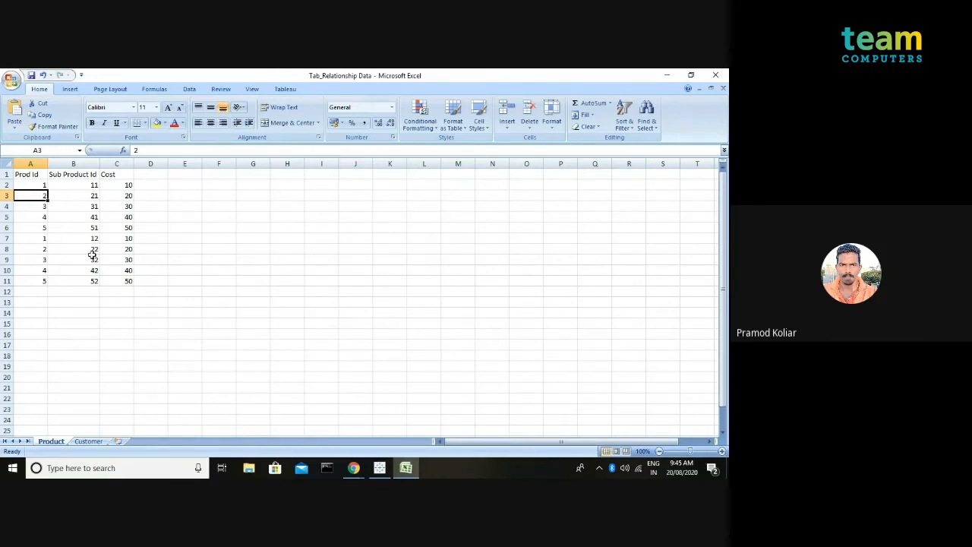
left_click(87, 444)
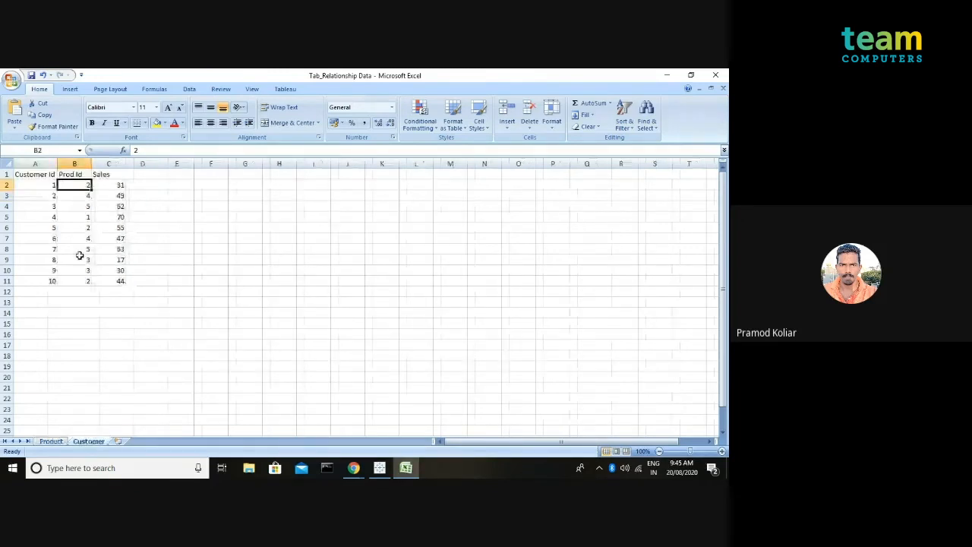
left_click(49, 442)
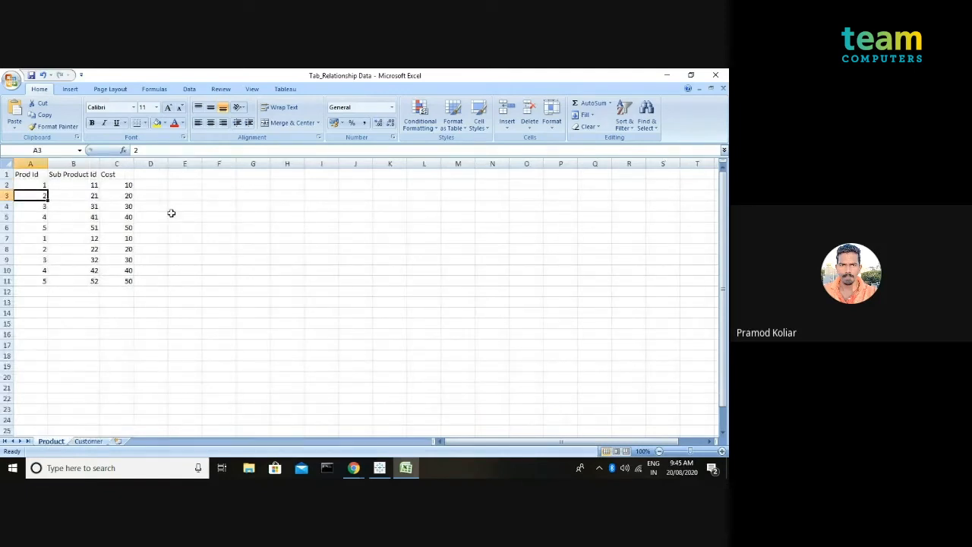
left_click(33, 176)
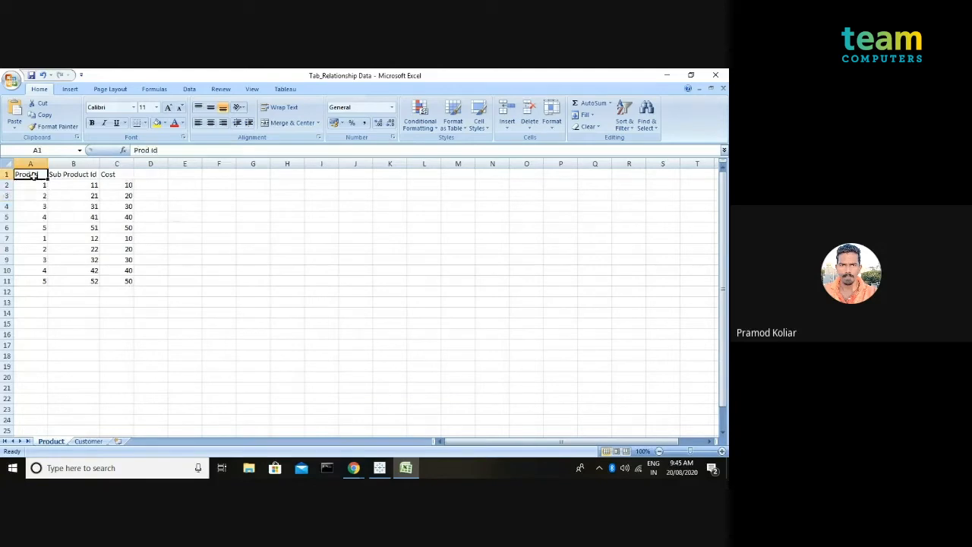
left_click(74, 174)
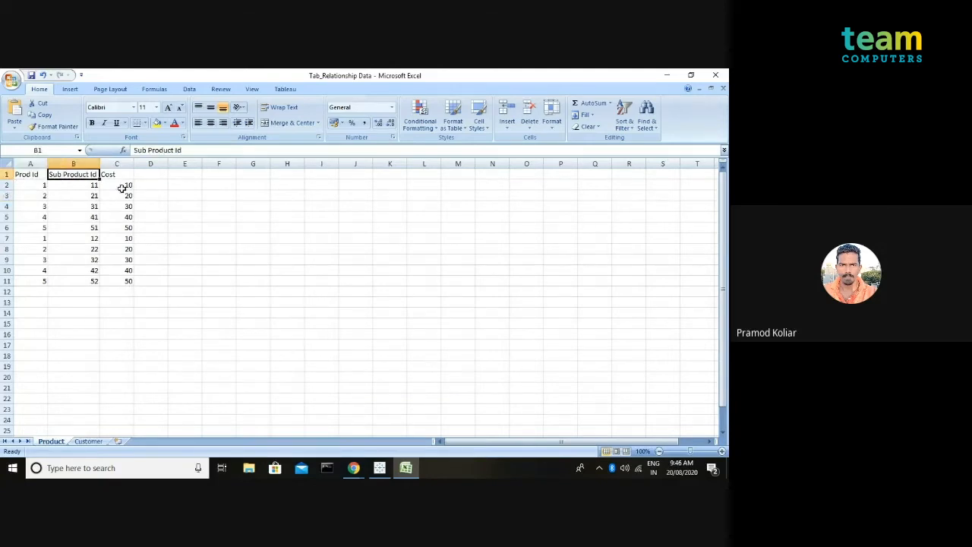
left_click(114, 175)
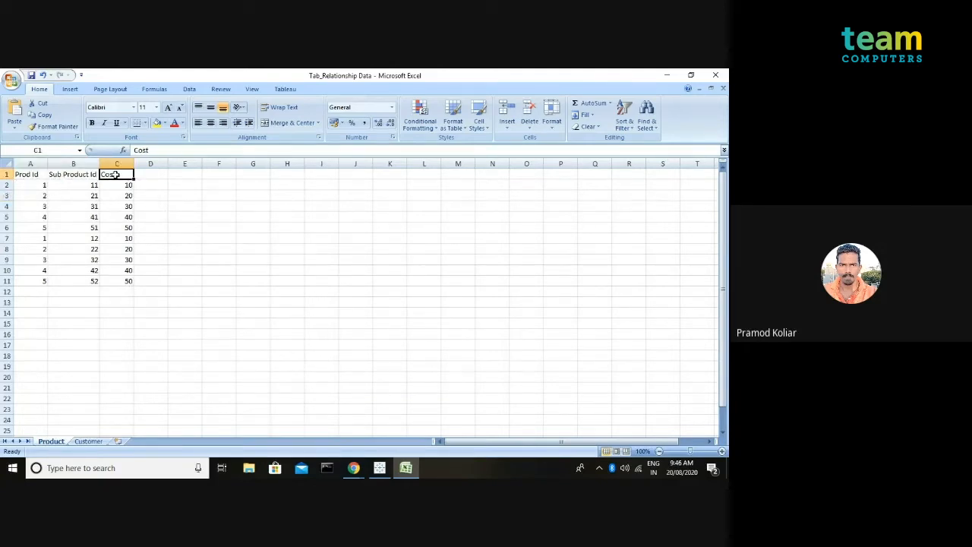
left_click(667, 74)
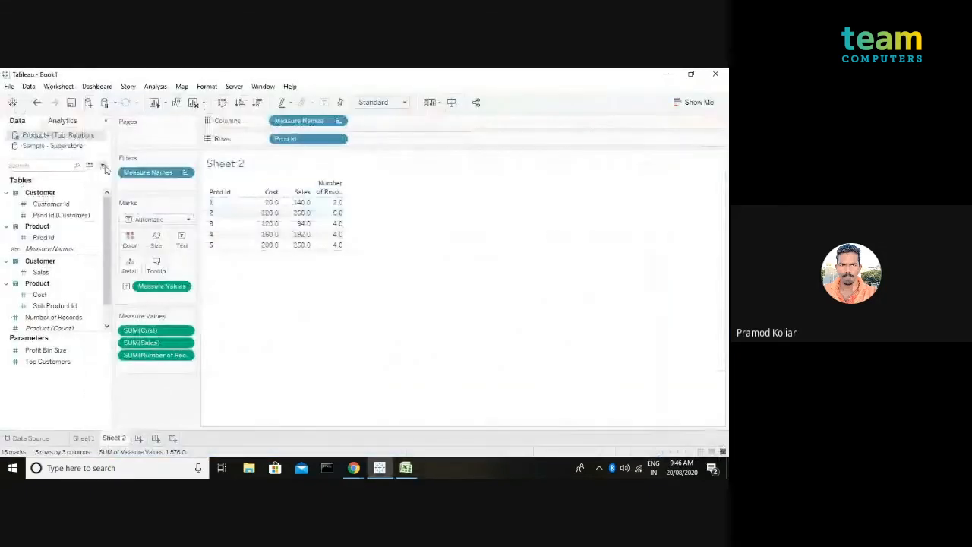
Start a new calculated field in the Product+ data source and name it Revised Cost.
left_click(103, 165)
left_click(57, 176)
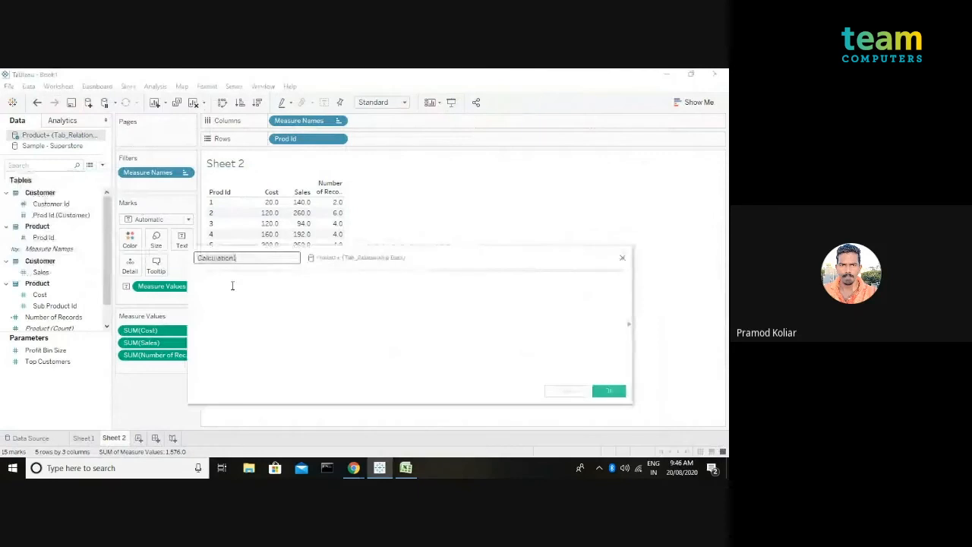
key("BackSpace")
type("Revisede")
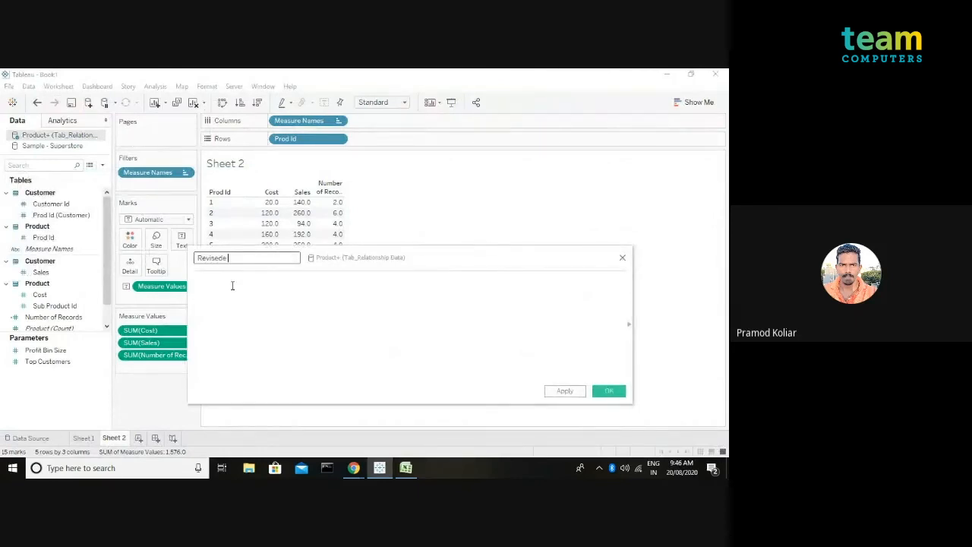
key("BackSpace")
type("Cost")
Define Revised Cost as {FIXED [Prod Id], [Sub Product Id] : AVG([Cost])} and add it to the measure values between Cost and Sales.
left_click(233, 286)
type("{FIXE")
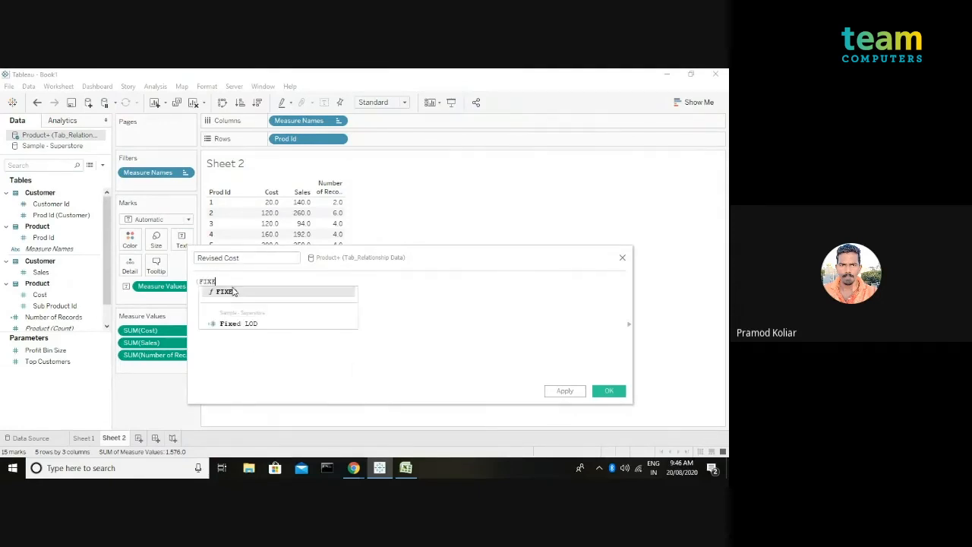
left_click(234, 291)
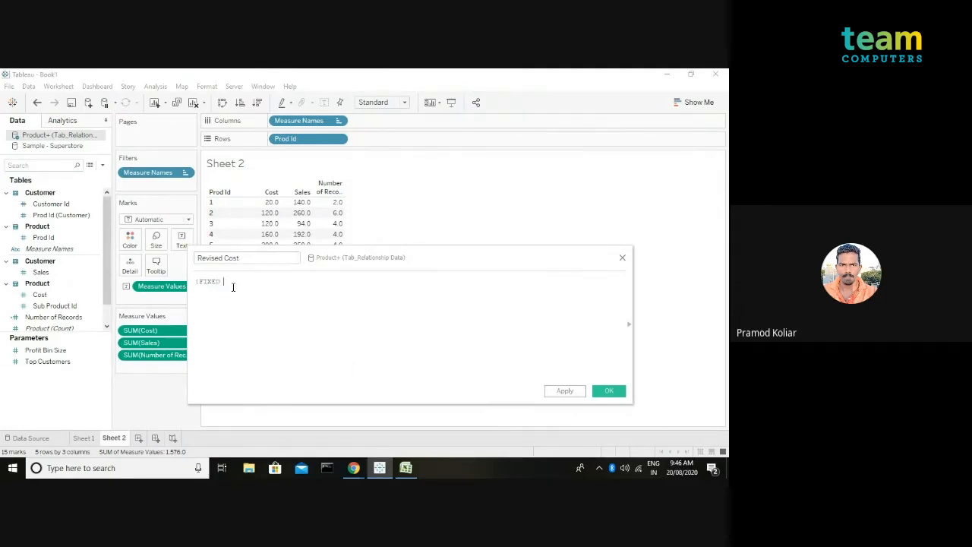
type("prod")
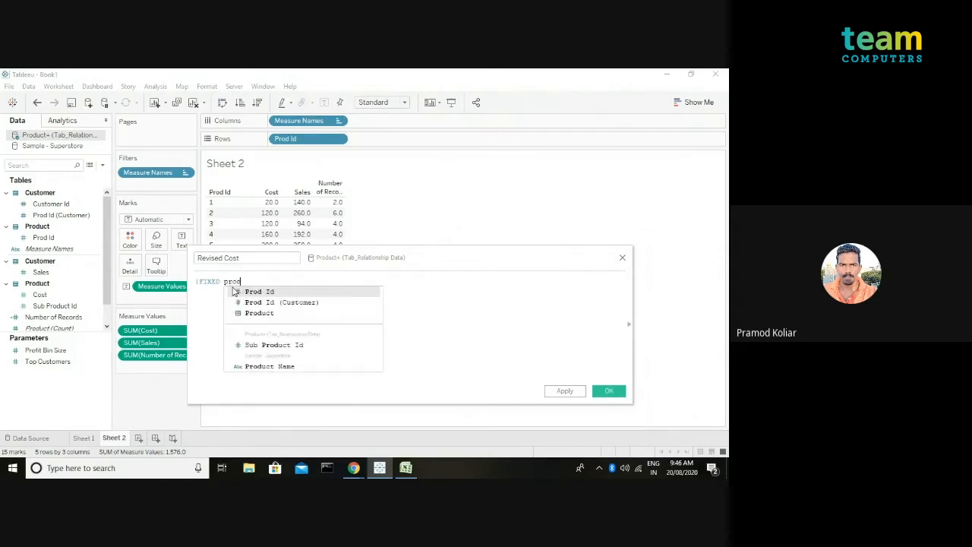
key("Return")
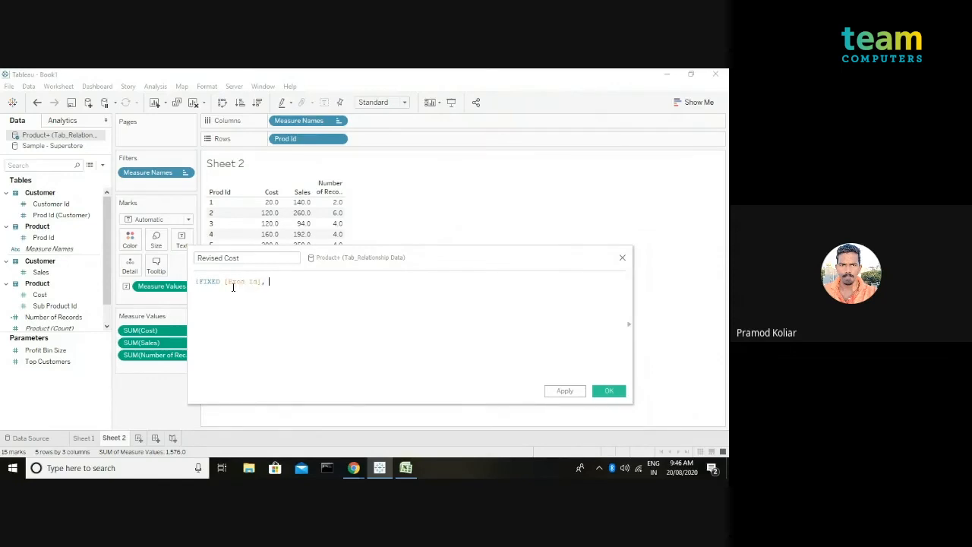
type(", sub")
key("Return")
type(": A")
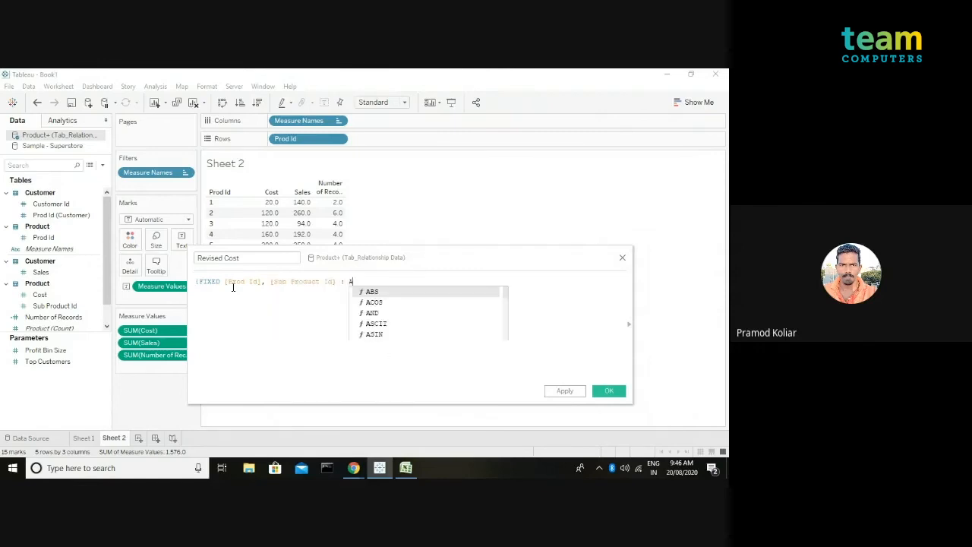
type("VG(cost")
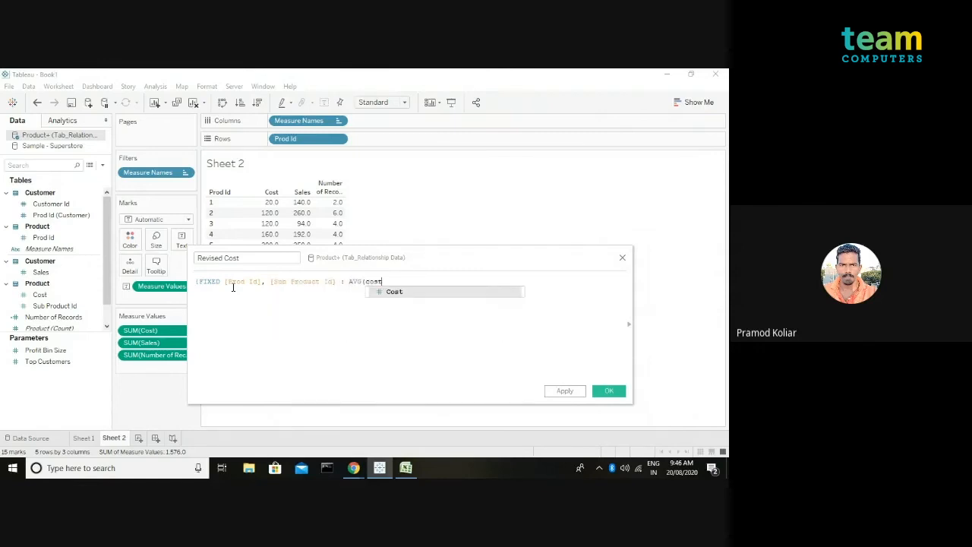
key("Return")
type(")")
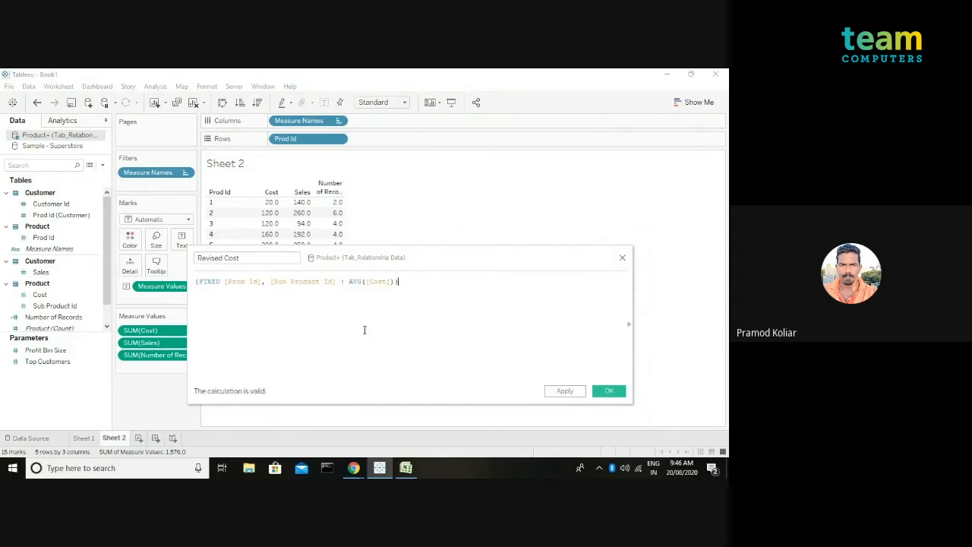
left_click(606, 392)
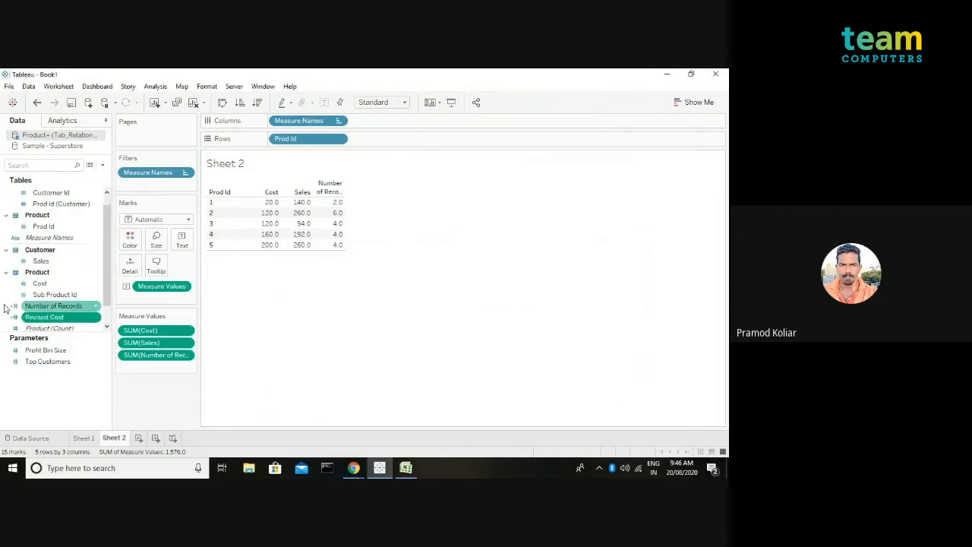
left_click_drag(51, 319, 152, 341)
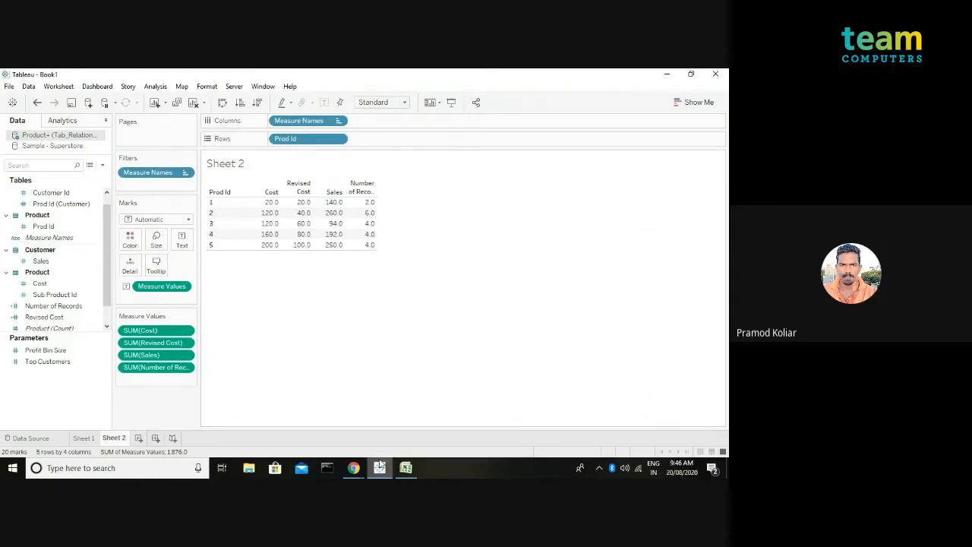
Check both Prod Id 3 rows on Excel's Product sheet, then compare them with Revised Cost back in Tableau.
left_click(400, 472)
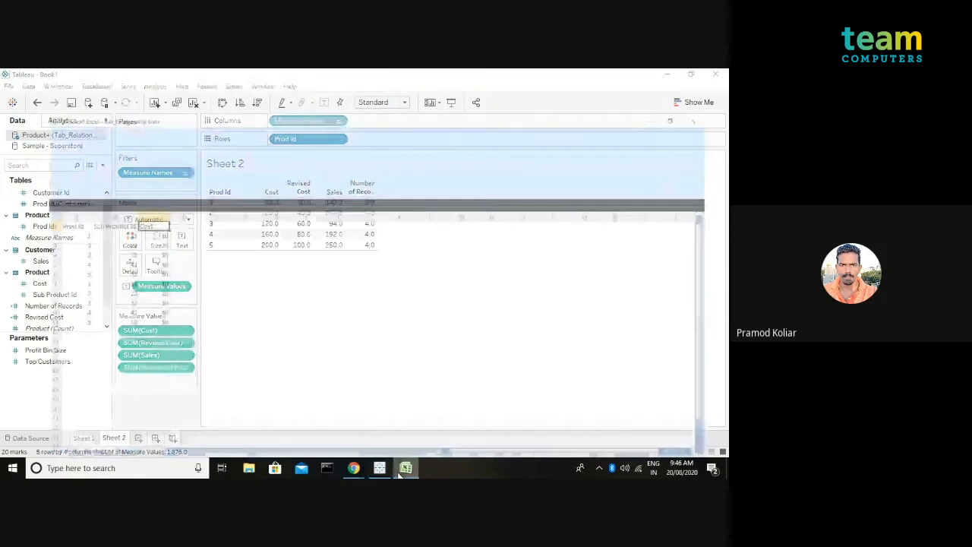
left_click(36, 206)
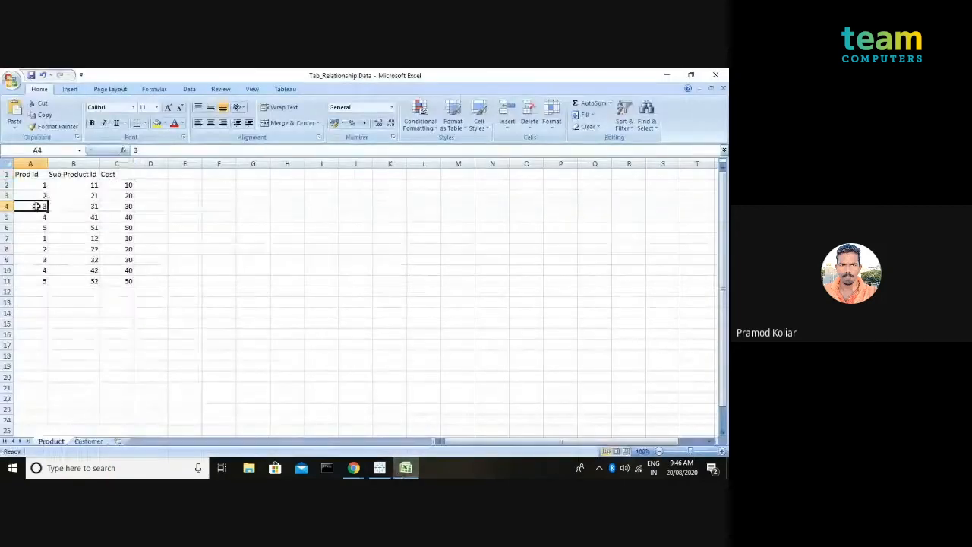
left_click(40, 259, "ctrl")
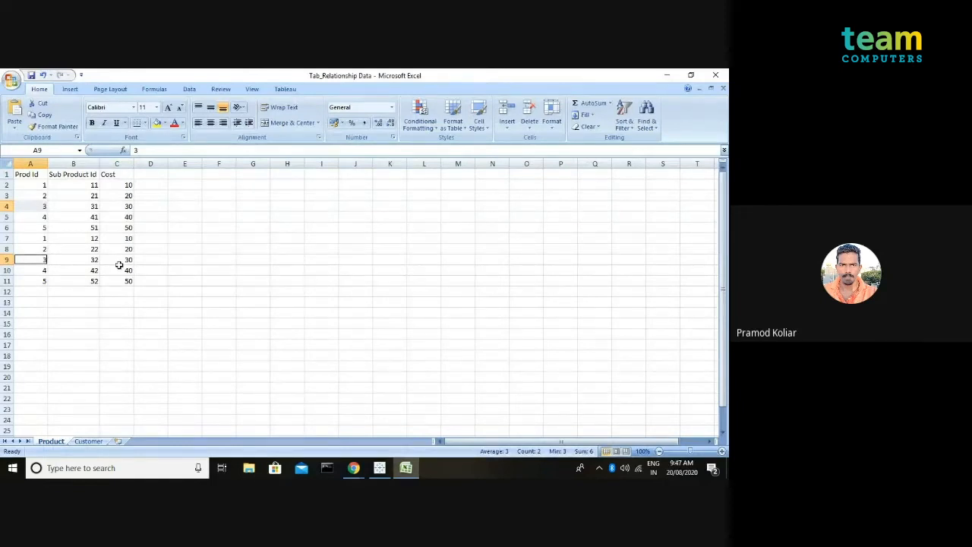
mouse_move(387, 468)
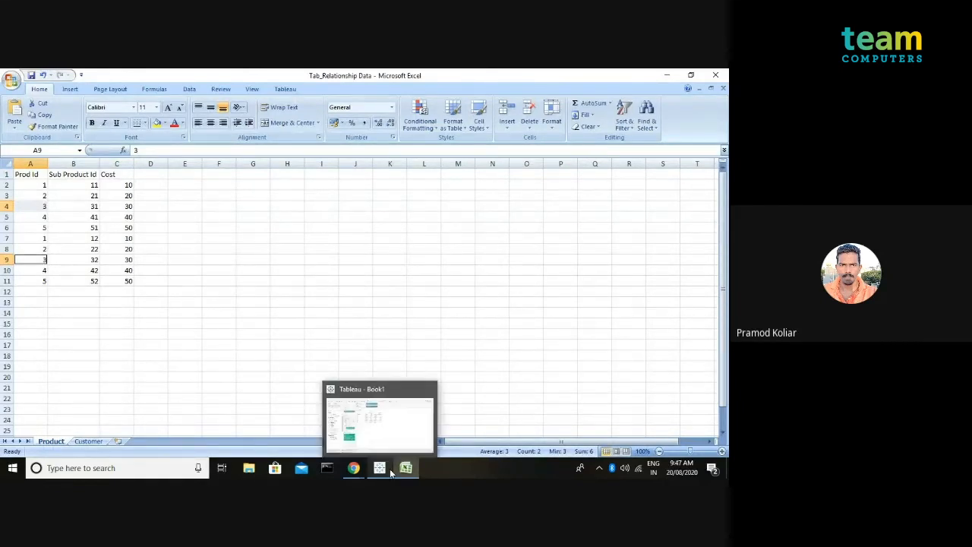
left_click(373, 431)
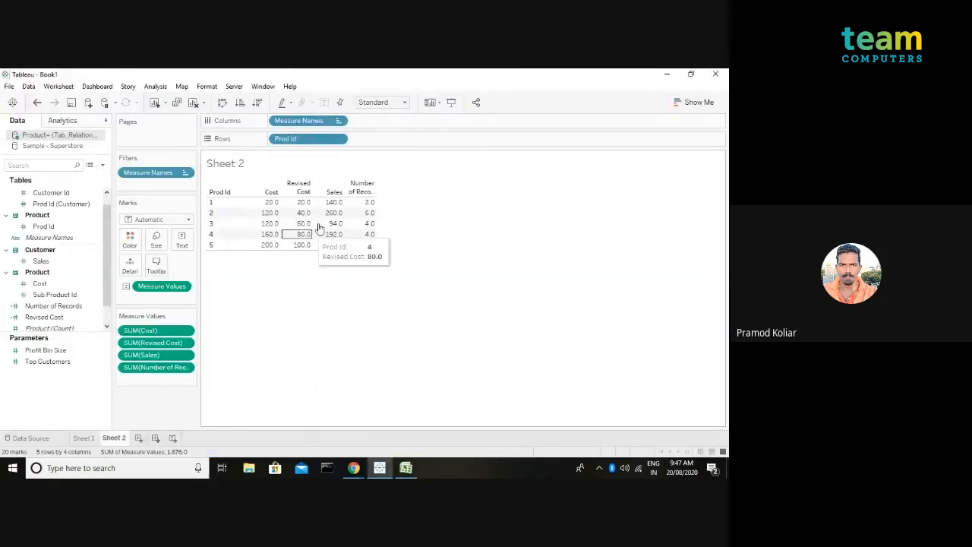
mouse_move(341, 205)
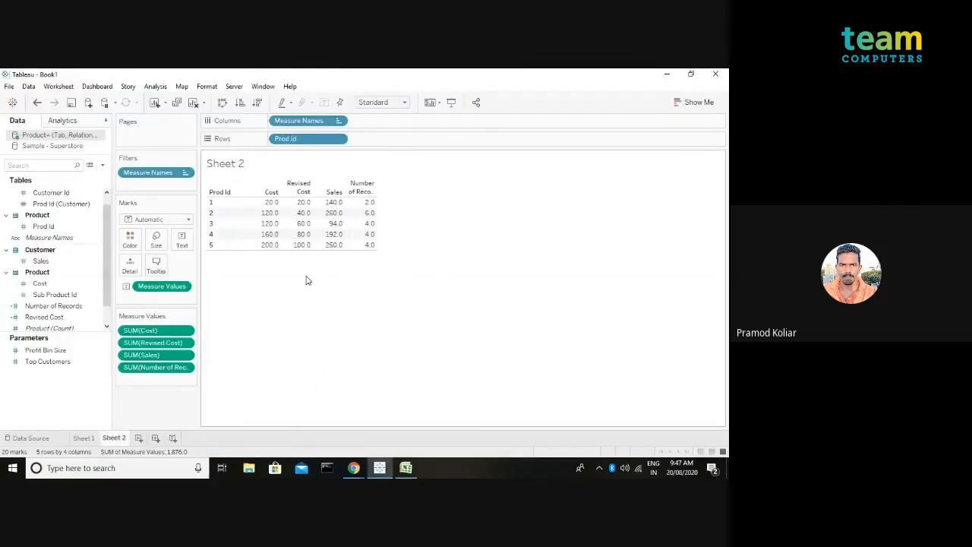
Duplicate the Revised Cost calculated field and open the copy for editing, naming it Revised Sales.
left_click(103, 166)
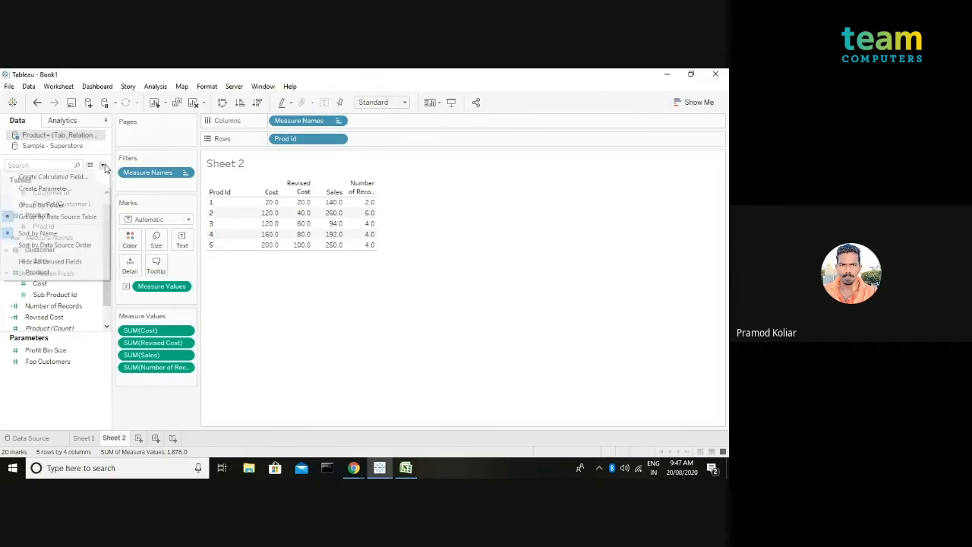
left_click(278, 348)
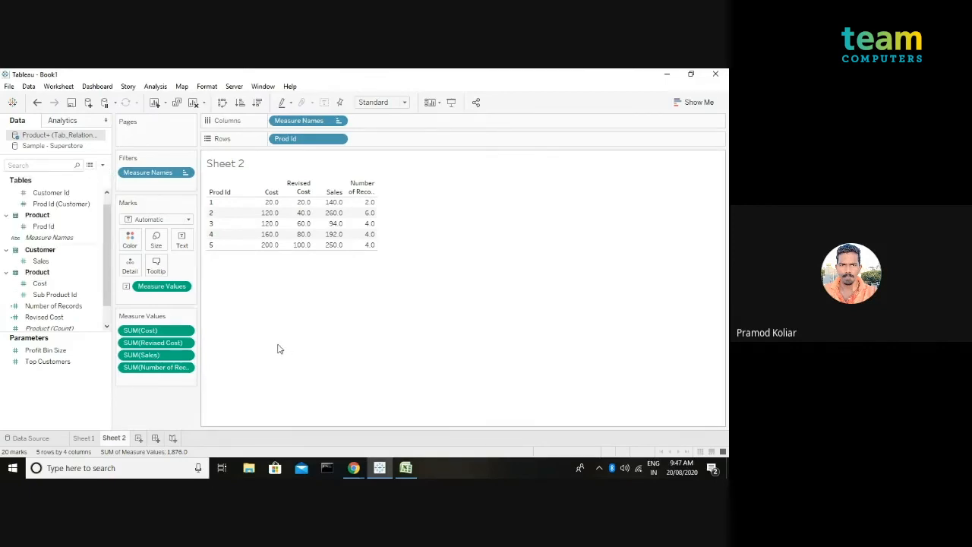
right_click(44, 317)
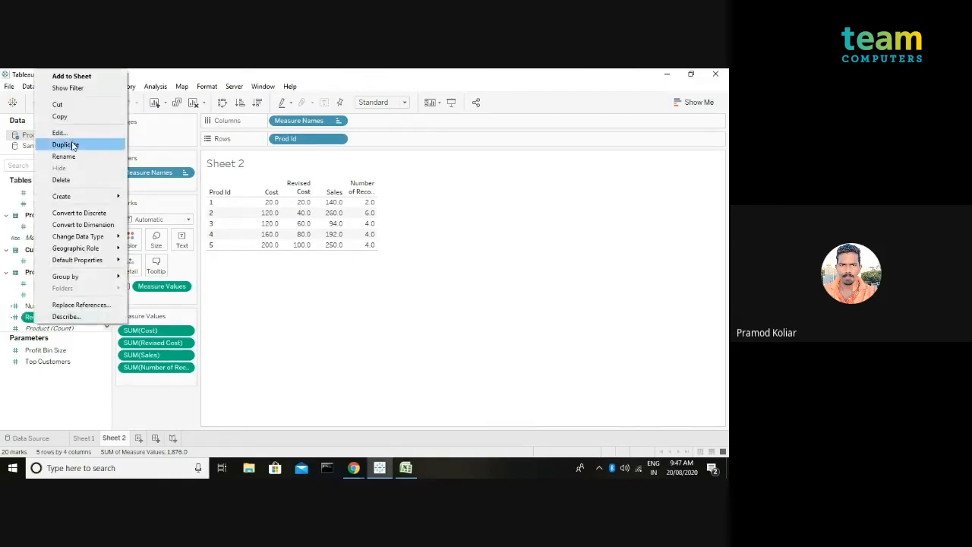
left_click(71, 143)
right_click(49, 318)
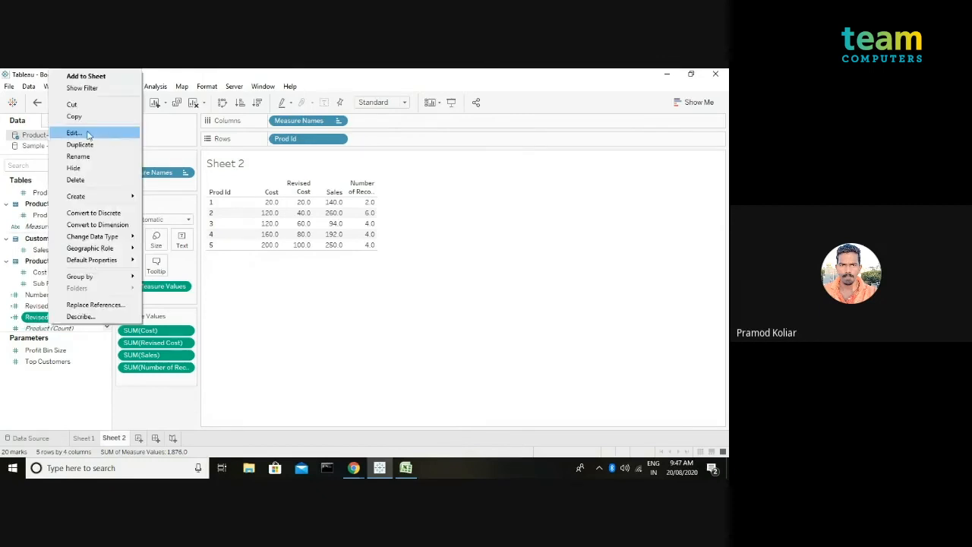
left_click(76, 131)
left_click(282, 262)
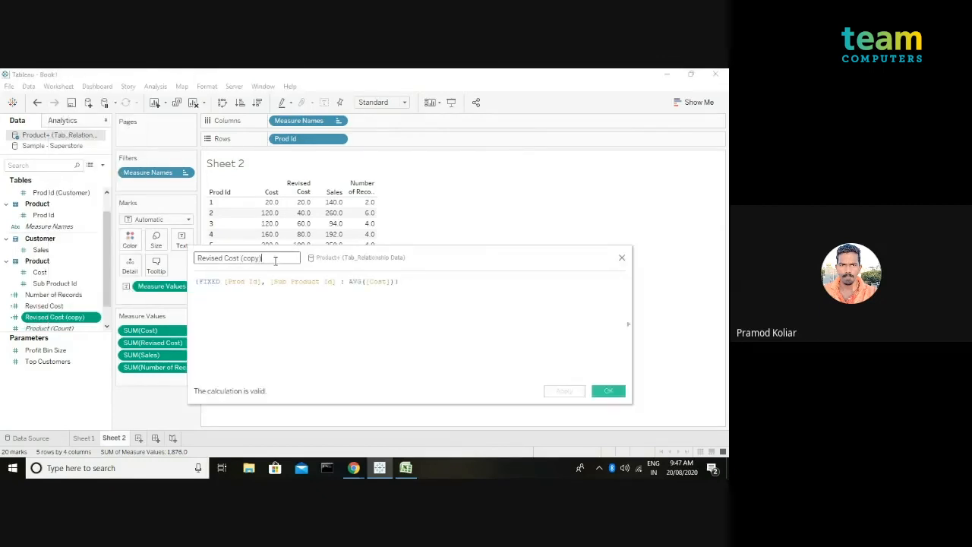
key("BackSpace")
key("BackSpace")
key("BackSpace")
key("BackSpace")
key("BackSpace")
key("BackSpace")
key("BackSpace")
key("BackSpace")
key("BackSpace")
key("BackSpace")
key("BackSpace")
type("Sales")
Replace Cost with Sales inside the AVG expression of the Revised Sales formula.
left_click(389, 282)
key("BackSpace")
key("BackSpace")
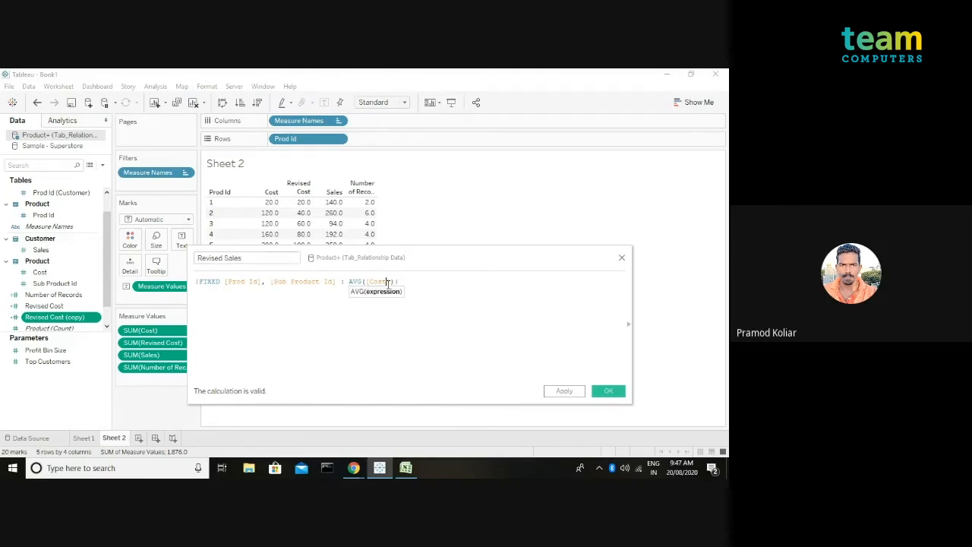
key("BackSpace")
key("BackSpace")
type("Sa")
key("Return")
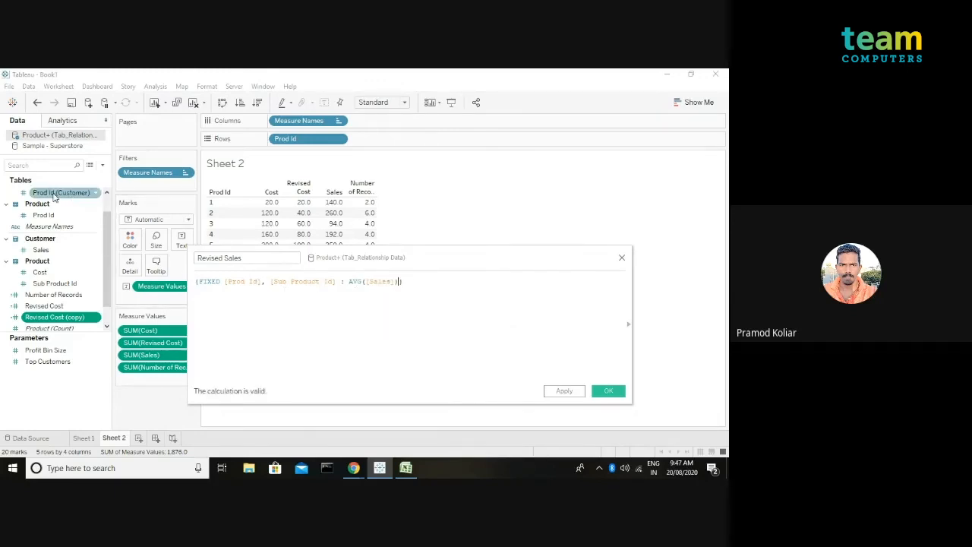
Replace the FIXED dimensions of Revised Sales with Prod Id (Customer) and Customer Id, and save the calculation.
left_click_drag(52, 195, 244, 295)
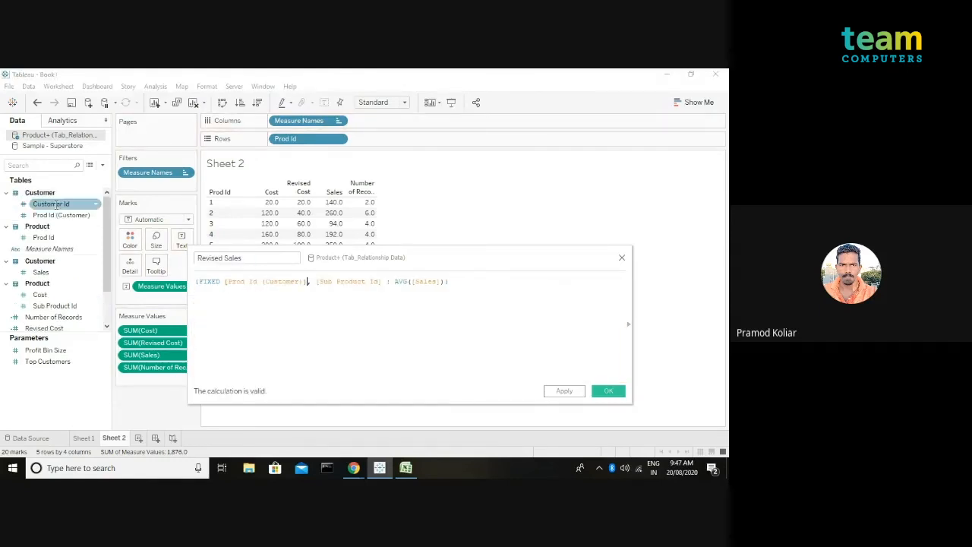
left_click_drag(131, 224, 343, 292)
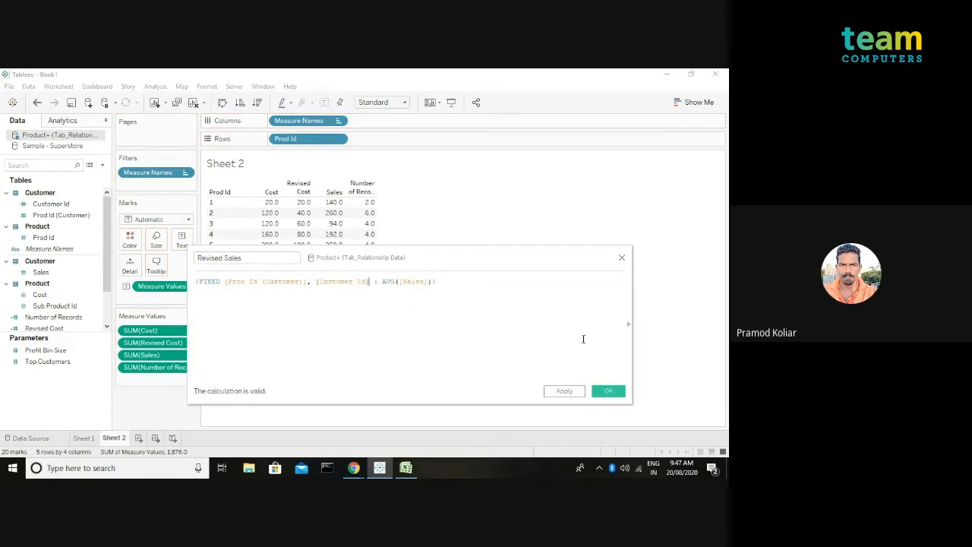
left_click(611, 392)
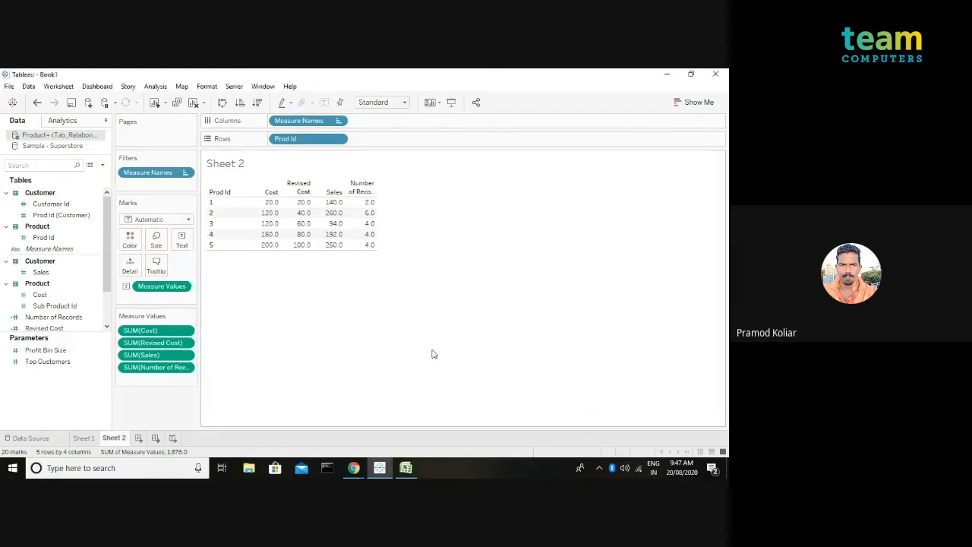
scroll(70, 287, "down", 1)
left_click(70, 284)
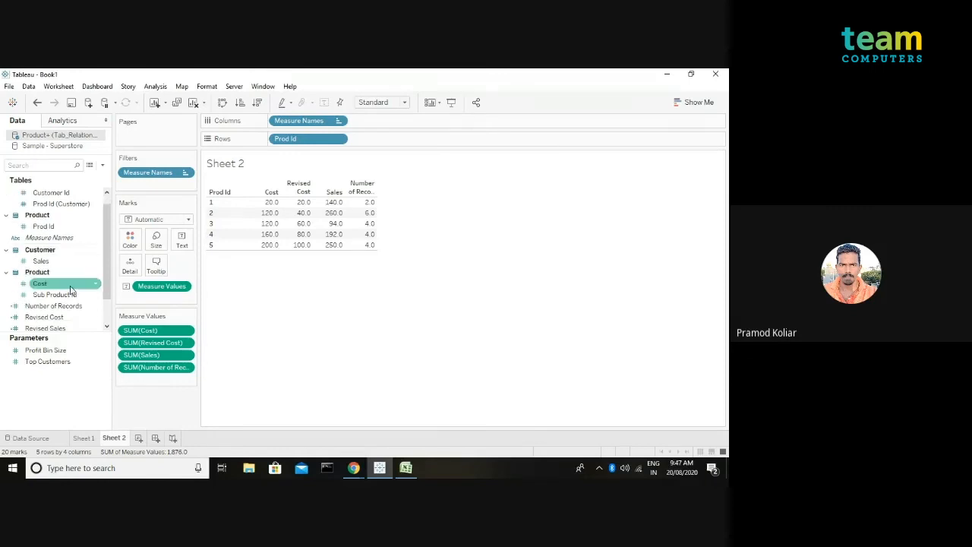
Add Revised Sales to the Sheet 2 table's measure values, between Sales and Number of Records.
left_click_drag(45, 328, 155, 367)
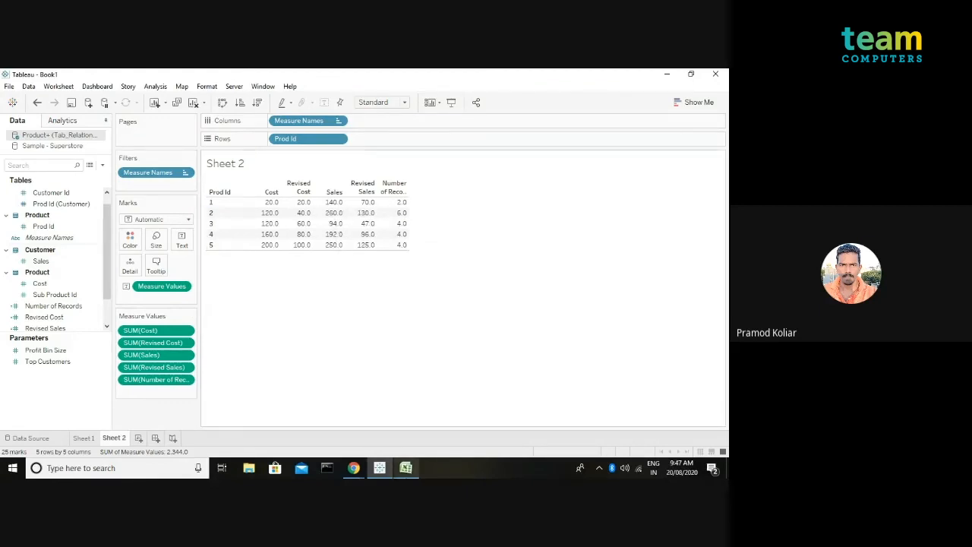
Check the three Prod Id 2 rows on Excel's Customer sheet, then compare their sales with Revised Sales back in Tableau.
left_click(405, 468)
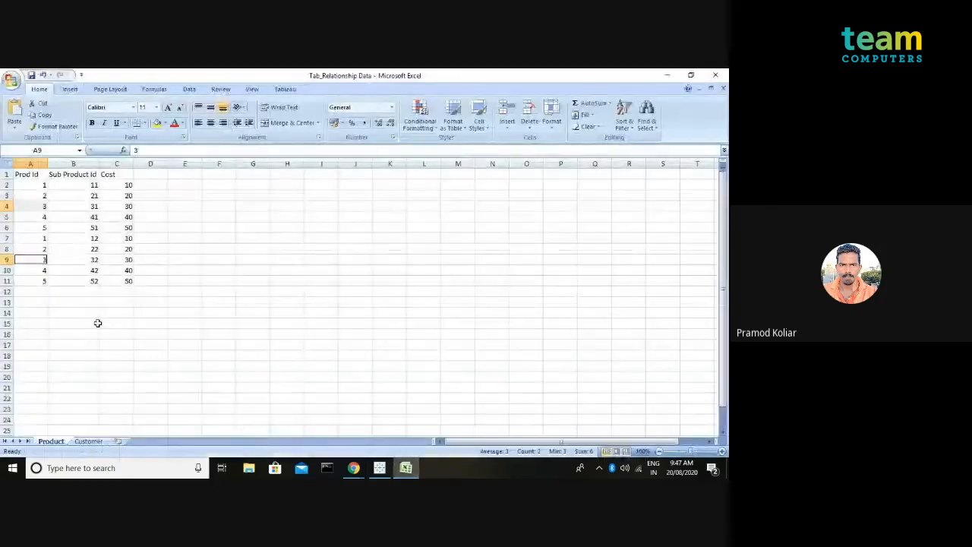
left_click(88, 441)
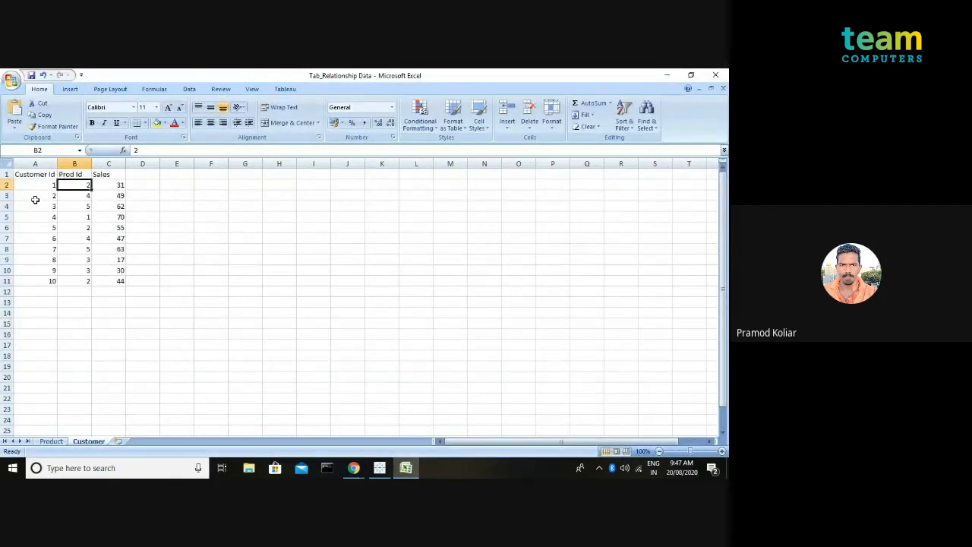
left_click(84, 228, "ctrl")
left_click(81, 281, "ctrl")
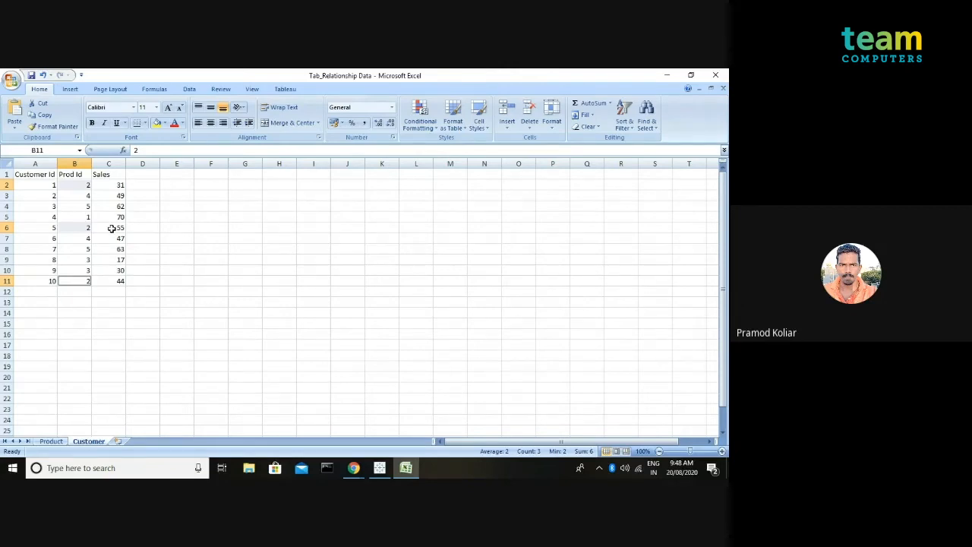
left_click(382, 471)
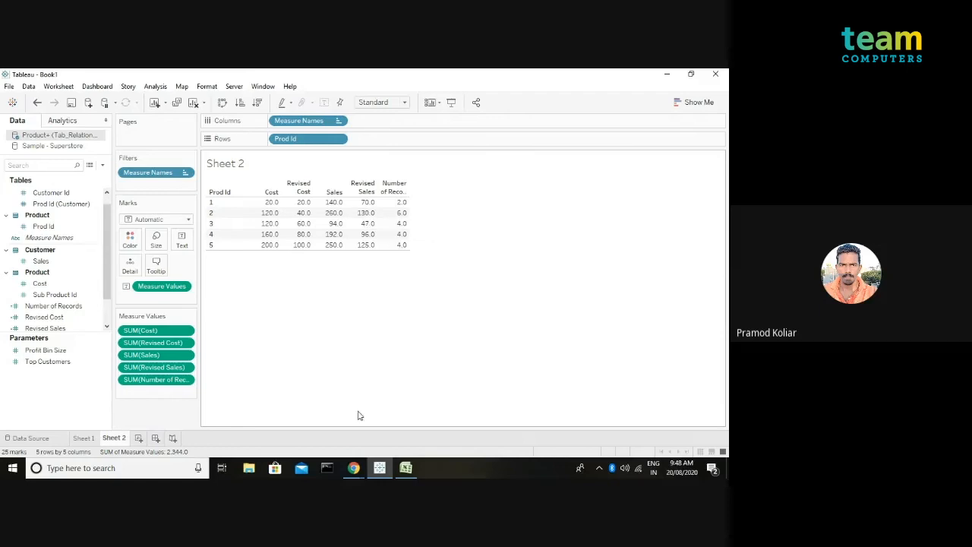
Switch to the Google Slides presentation in Chrome to review the use case on eliminating data duplicacy using LOD.
left_click(353, 467)
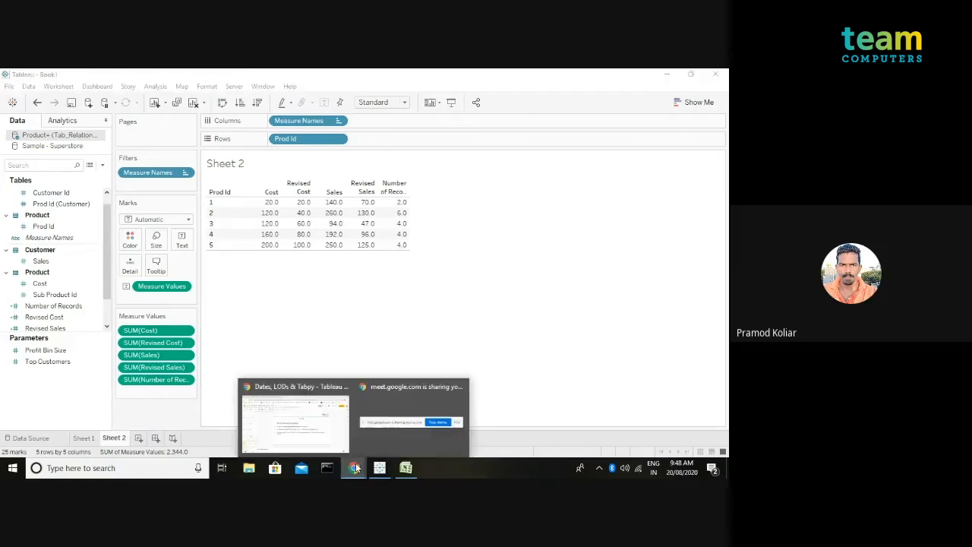
left_click(297, 422)
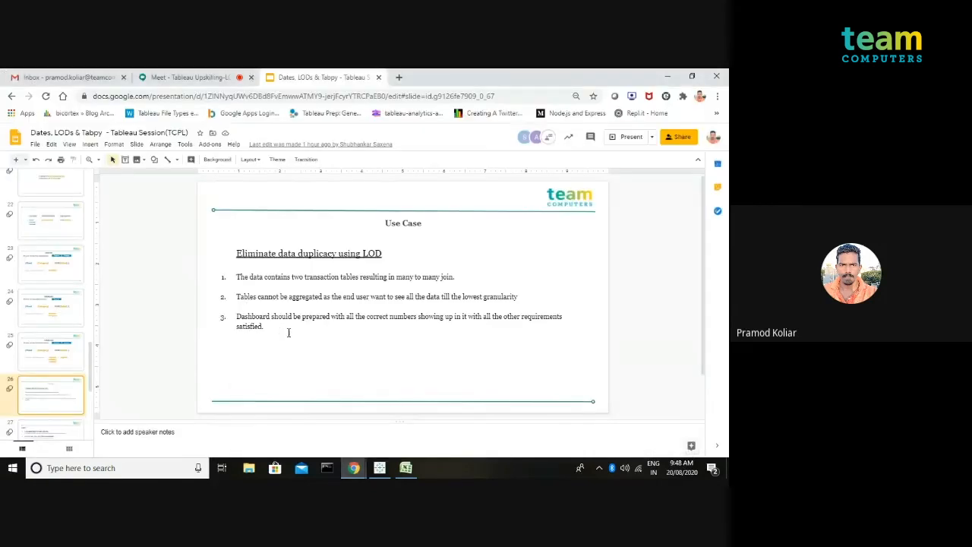